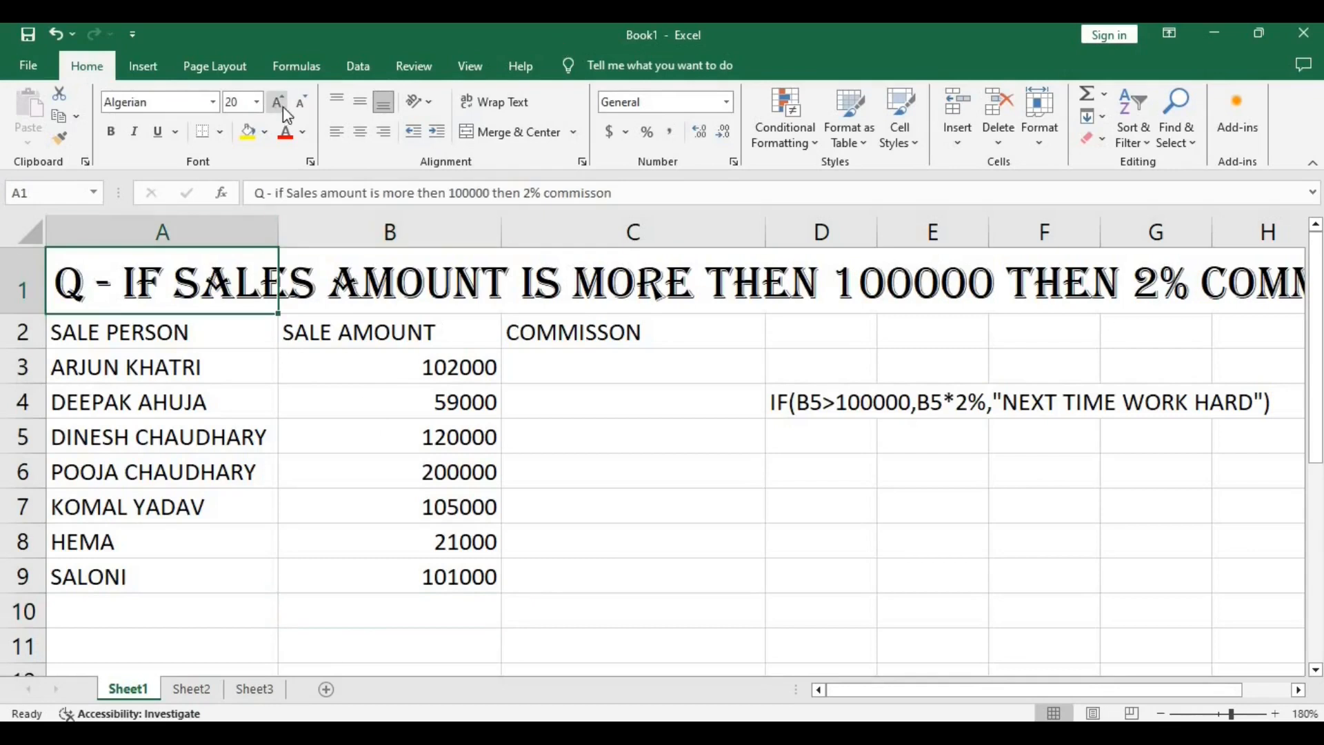
Reduce the font size of the question heading in cell A1 to 16.
click(301, 103)
click(302, 105)
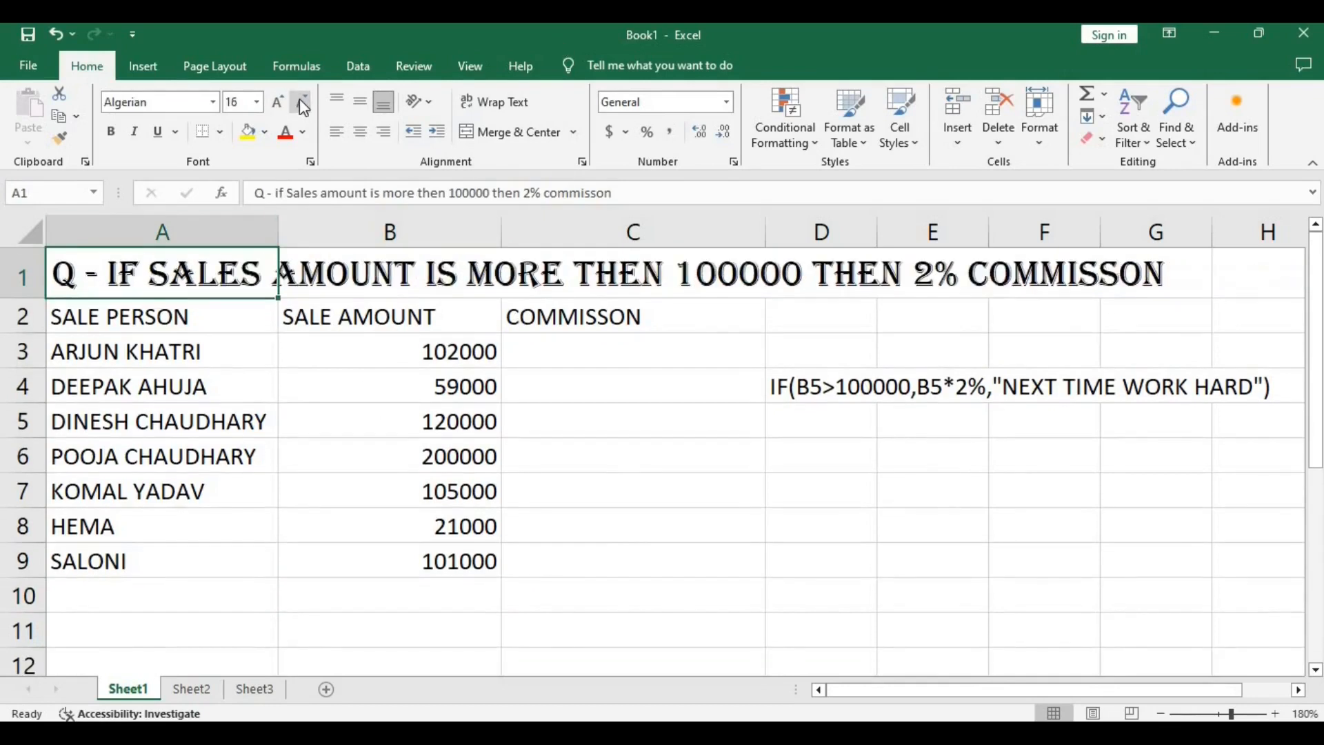
click(607, 560)
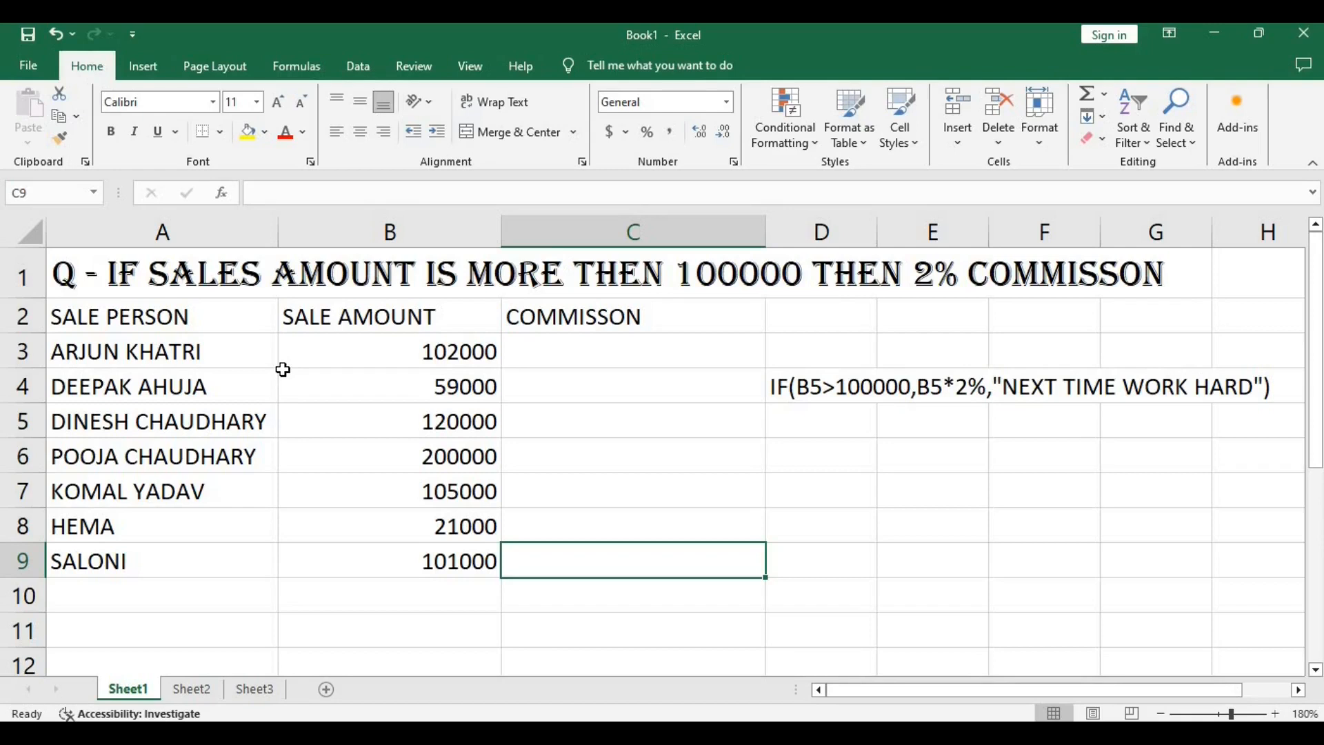
Start an IF formula in cell C3 with the logical test B3>100000.
click(583, 353)
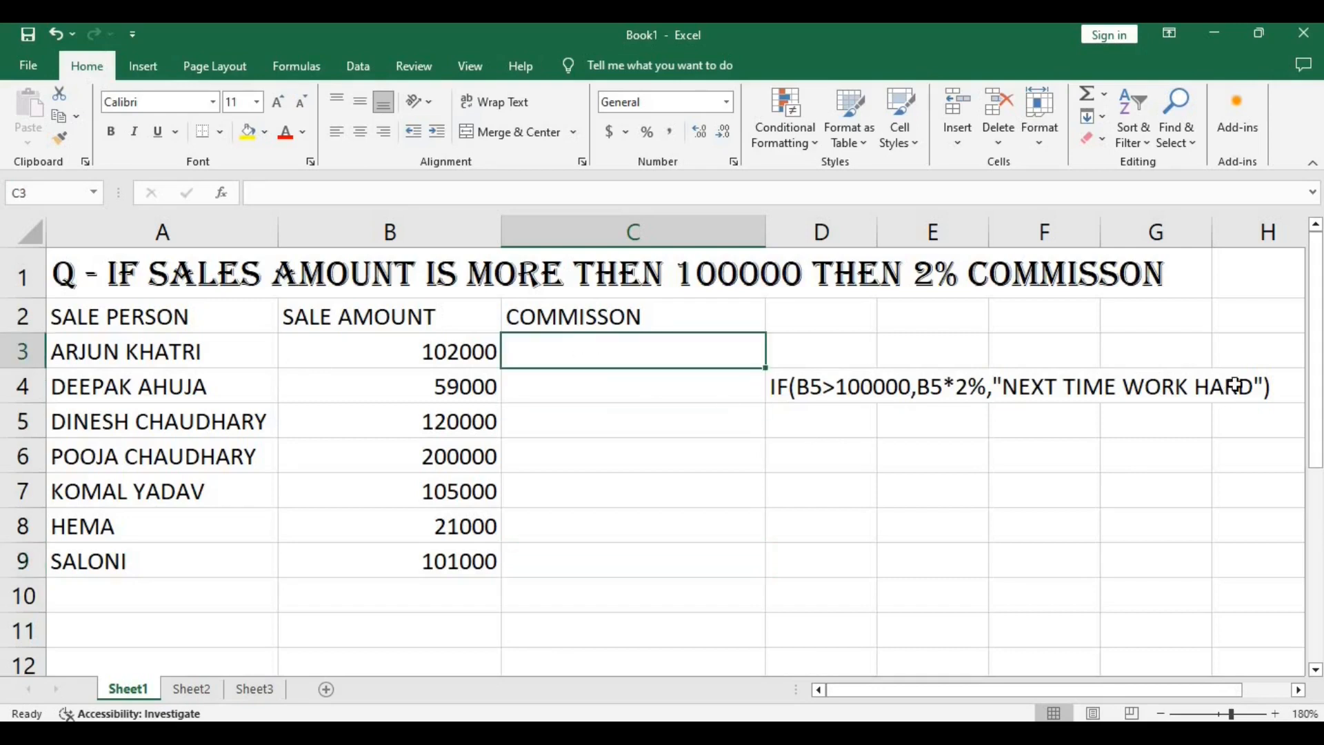
text(=IF)
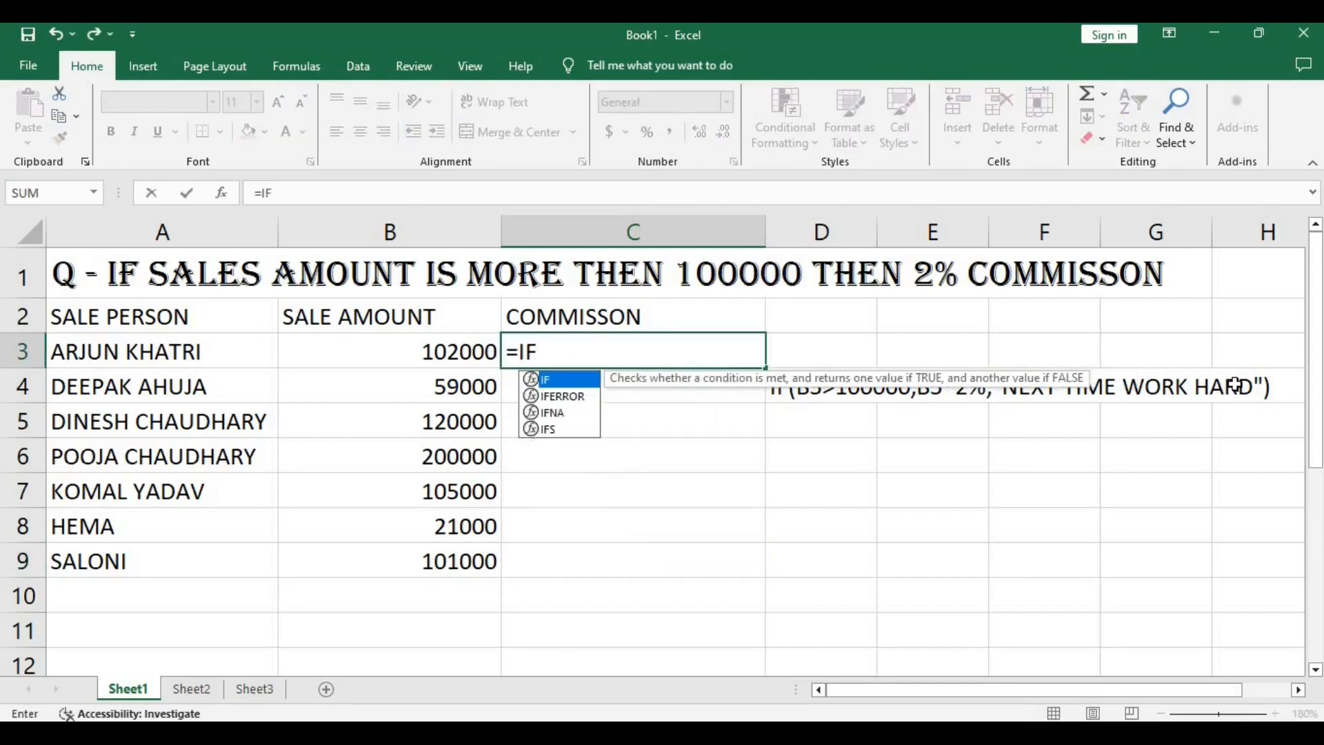
text(()
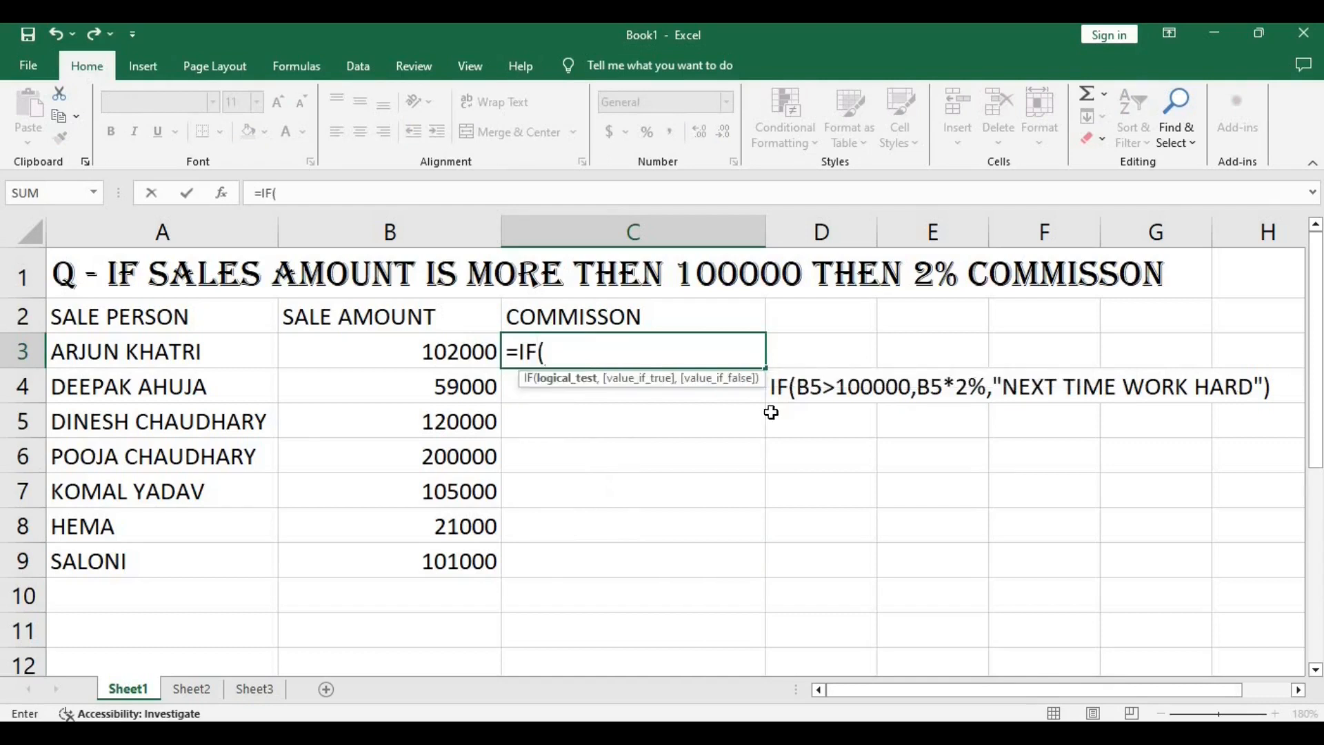
click(430, 348)
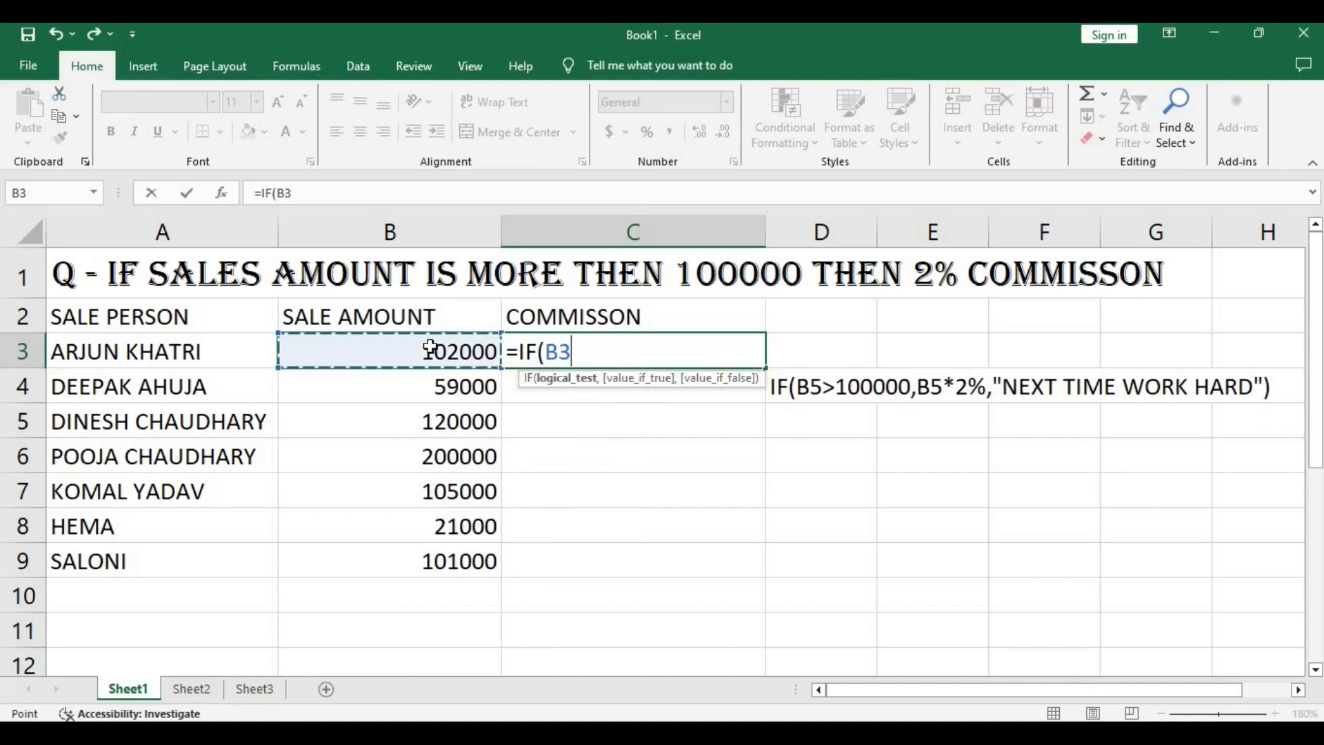
text(>)
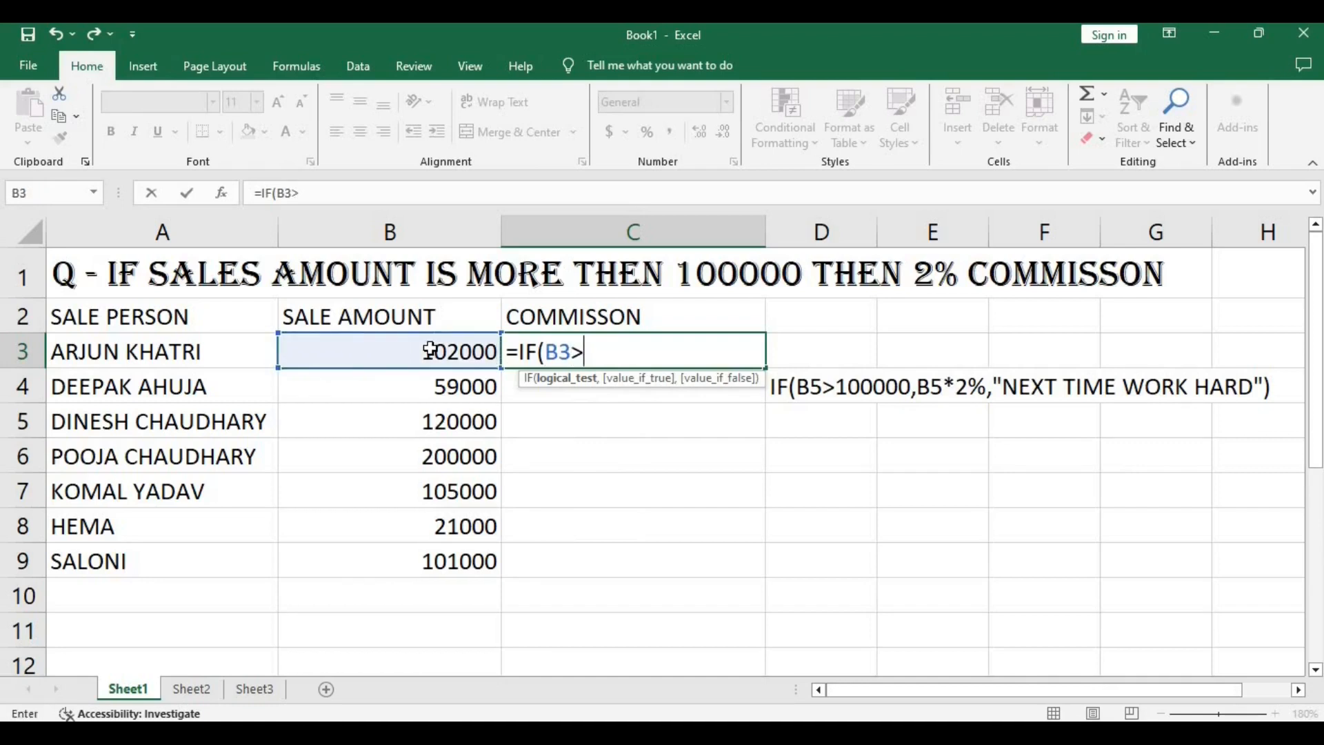
text(100000)
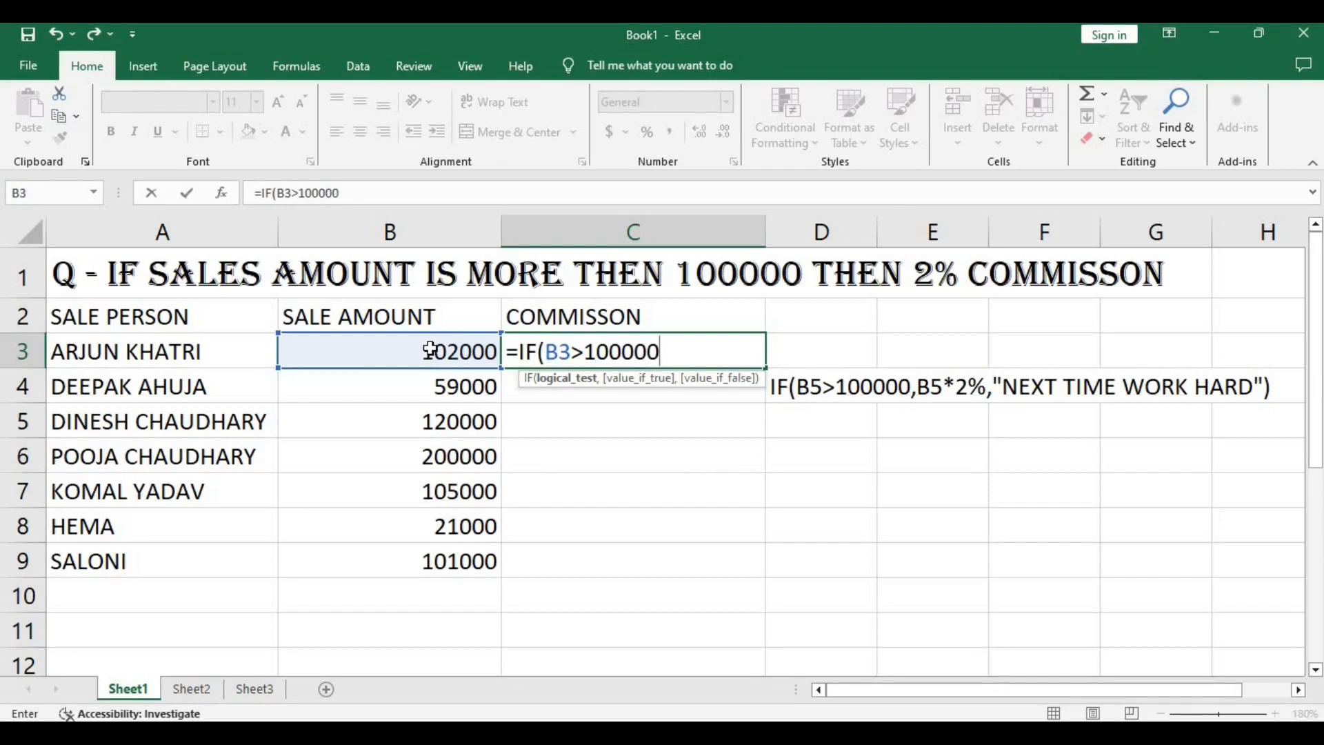
text(,)
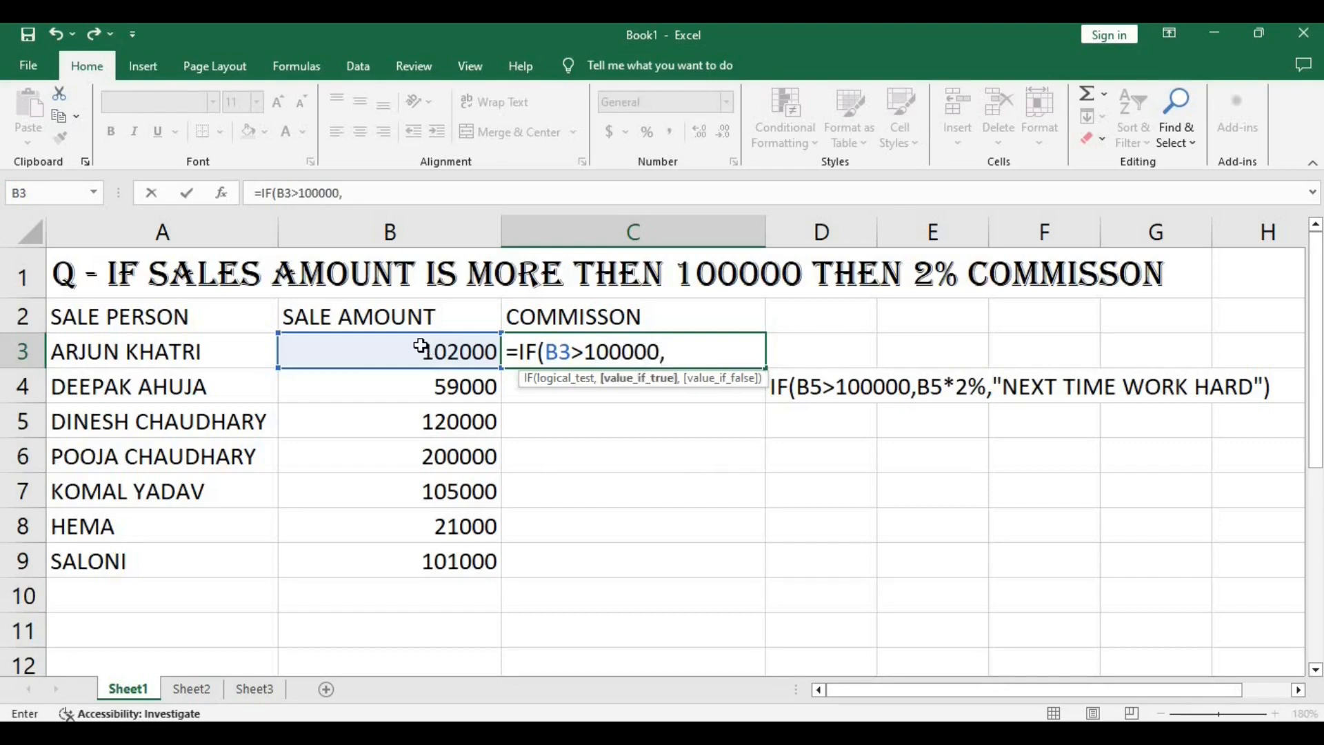
Add B3*2% as the value-if-true argument of the IF formula in C3.
click(420, 350)
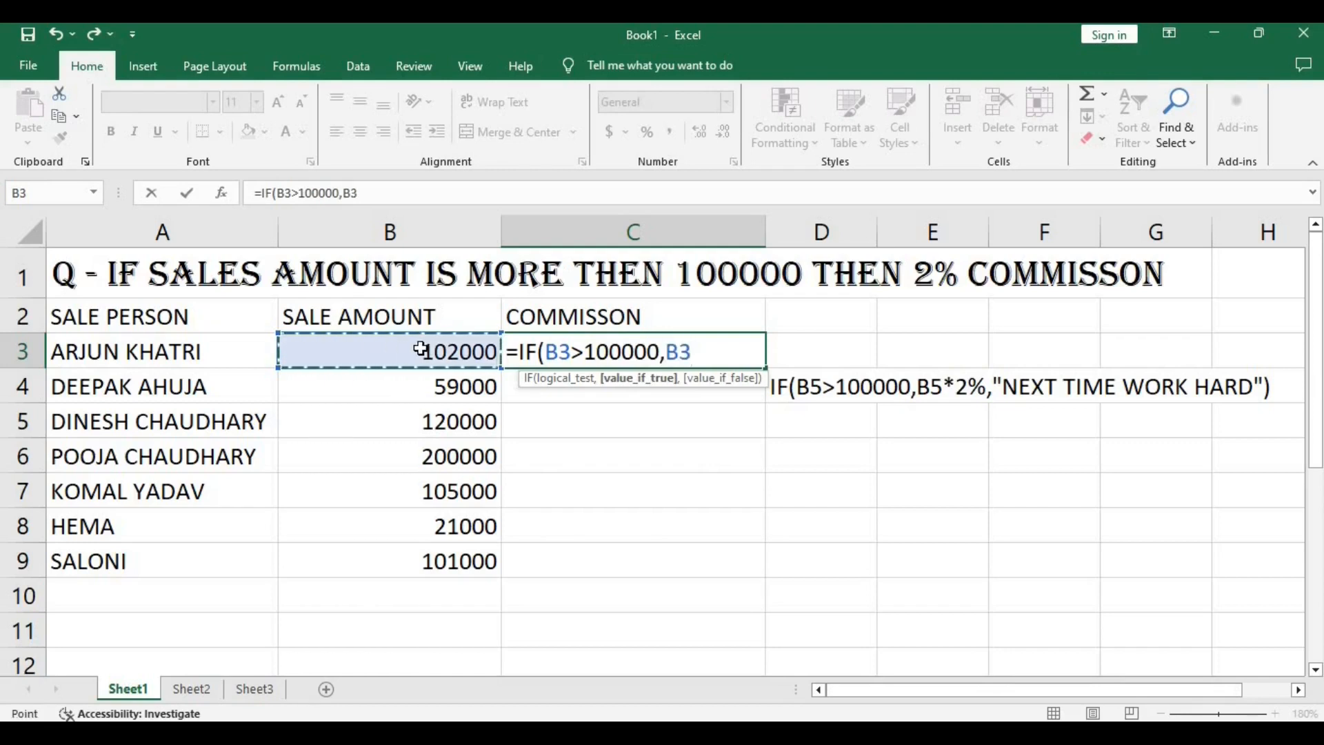
text(*)
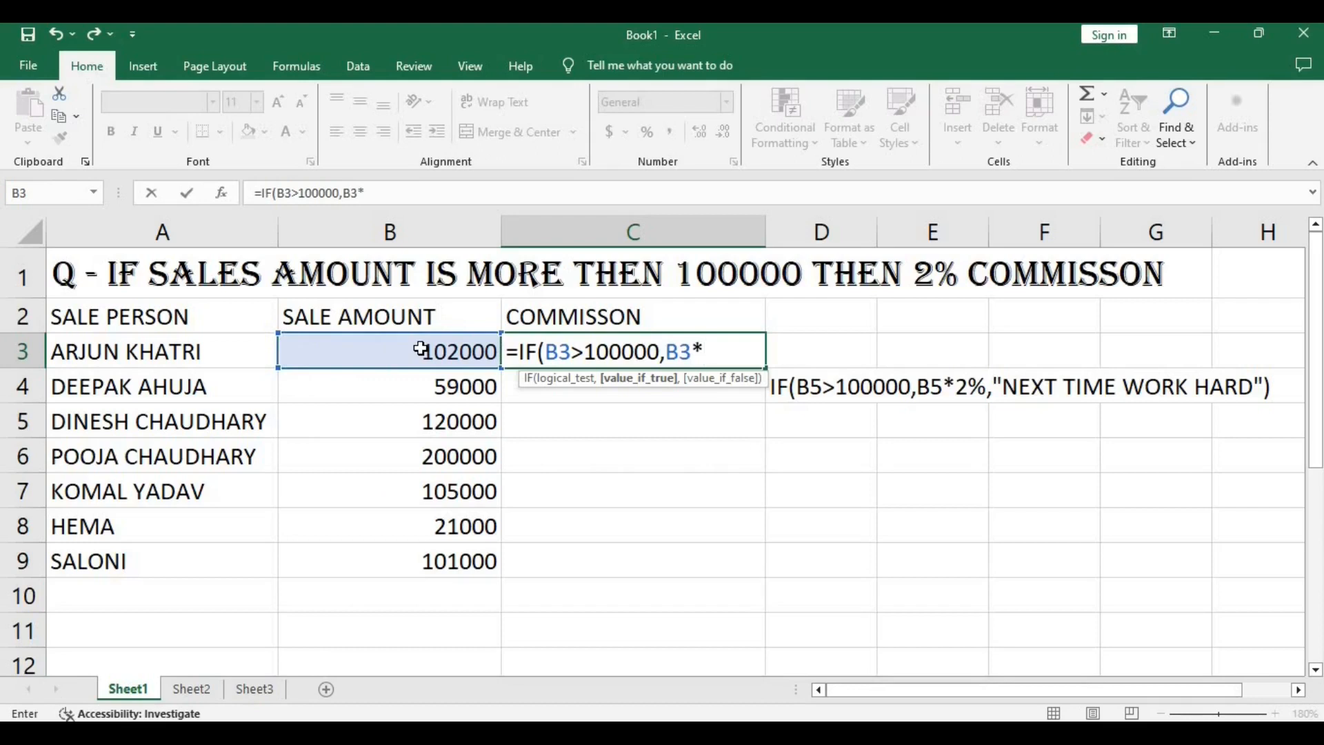
text(2%,")
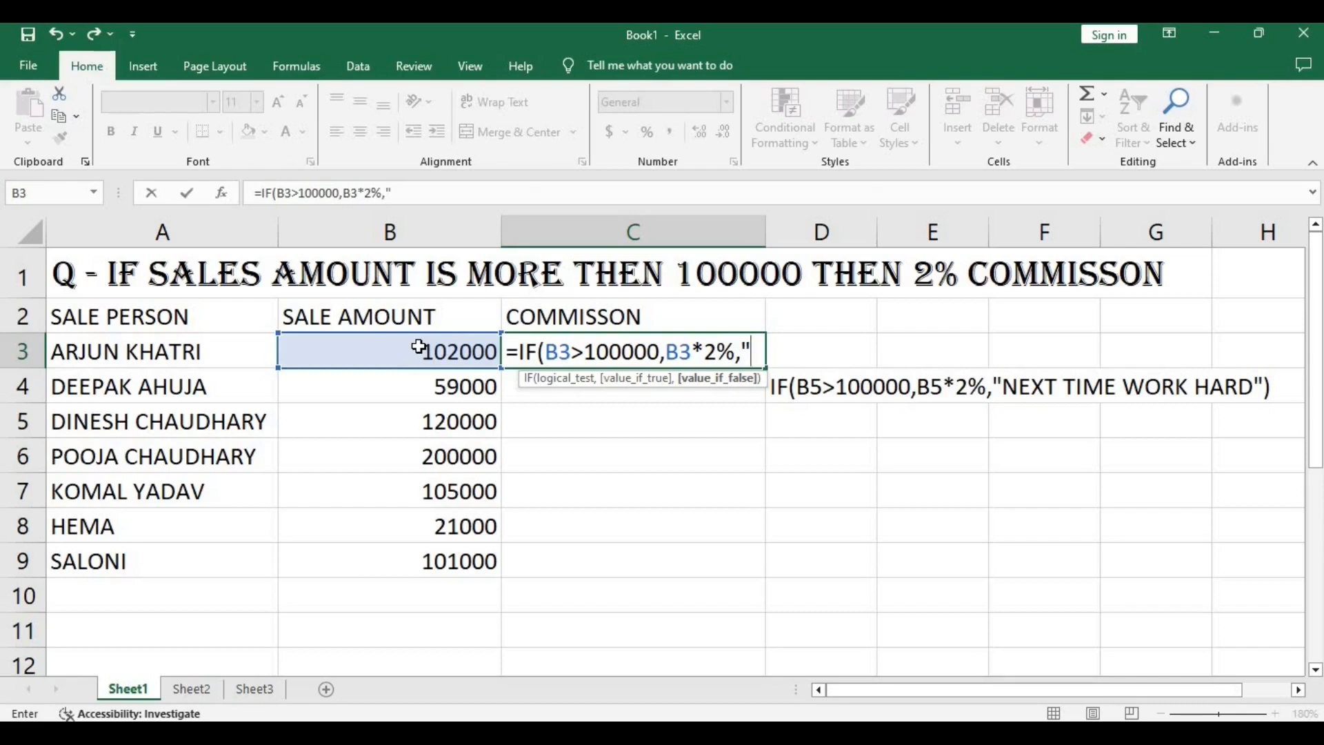
Complete the C3 formula with "NEXT TIME WORK HARD" as the value-if-false text and enter it.
text(N)
text(EXT )
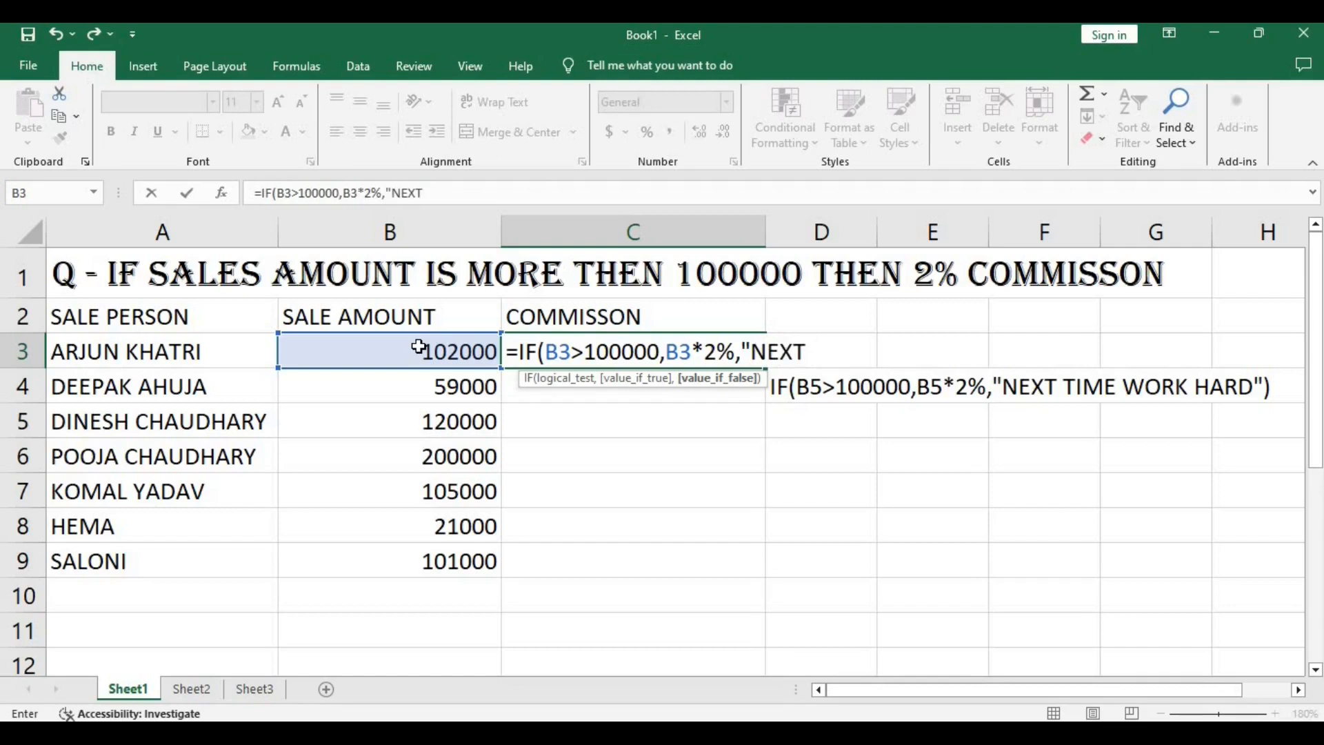
text(TIME WORK )
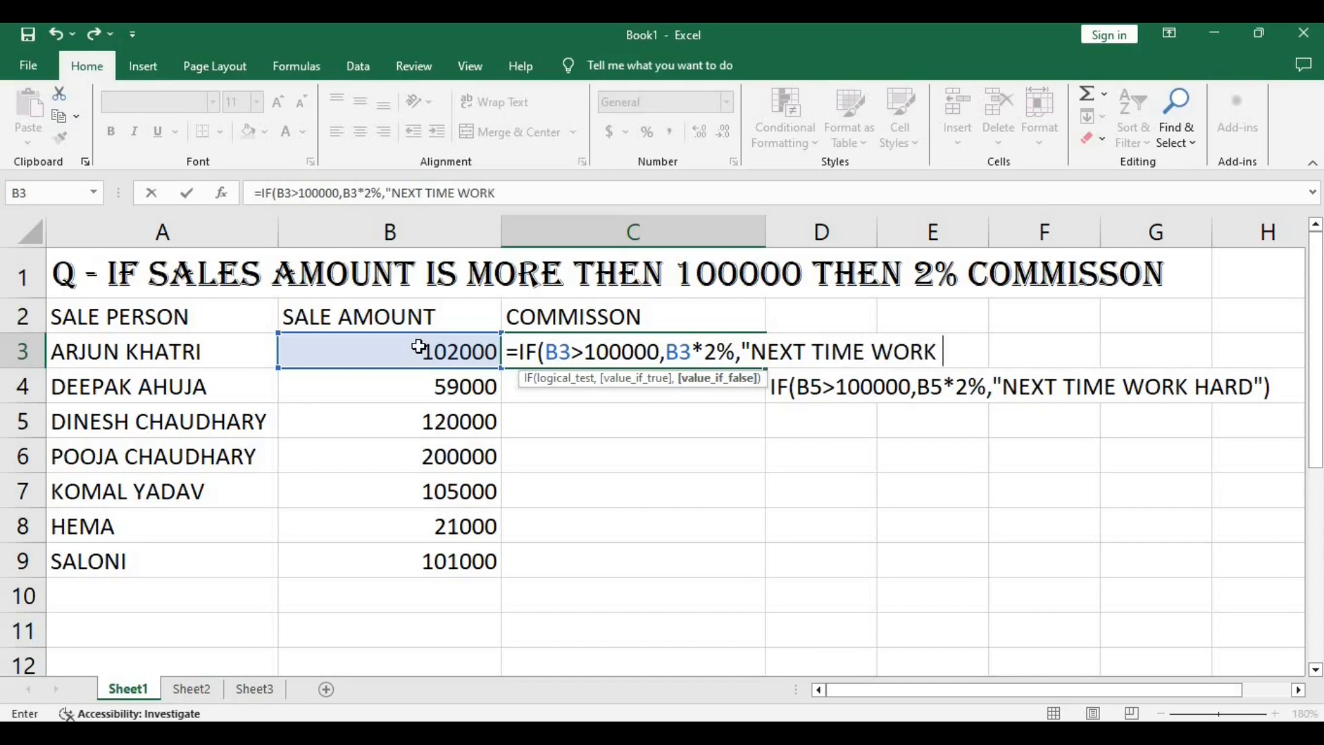
text(HARD)
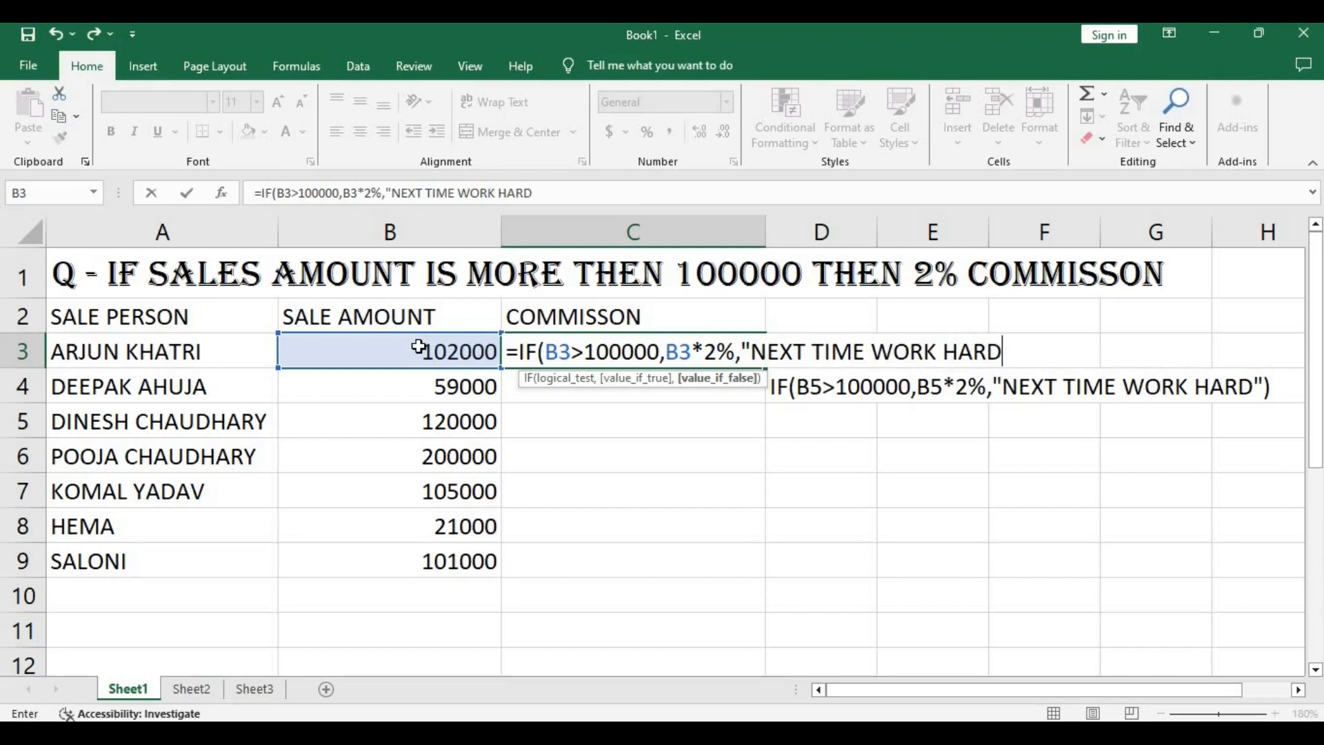
text("))
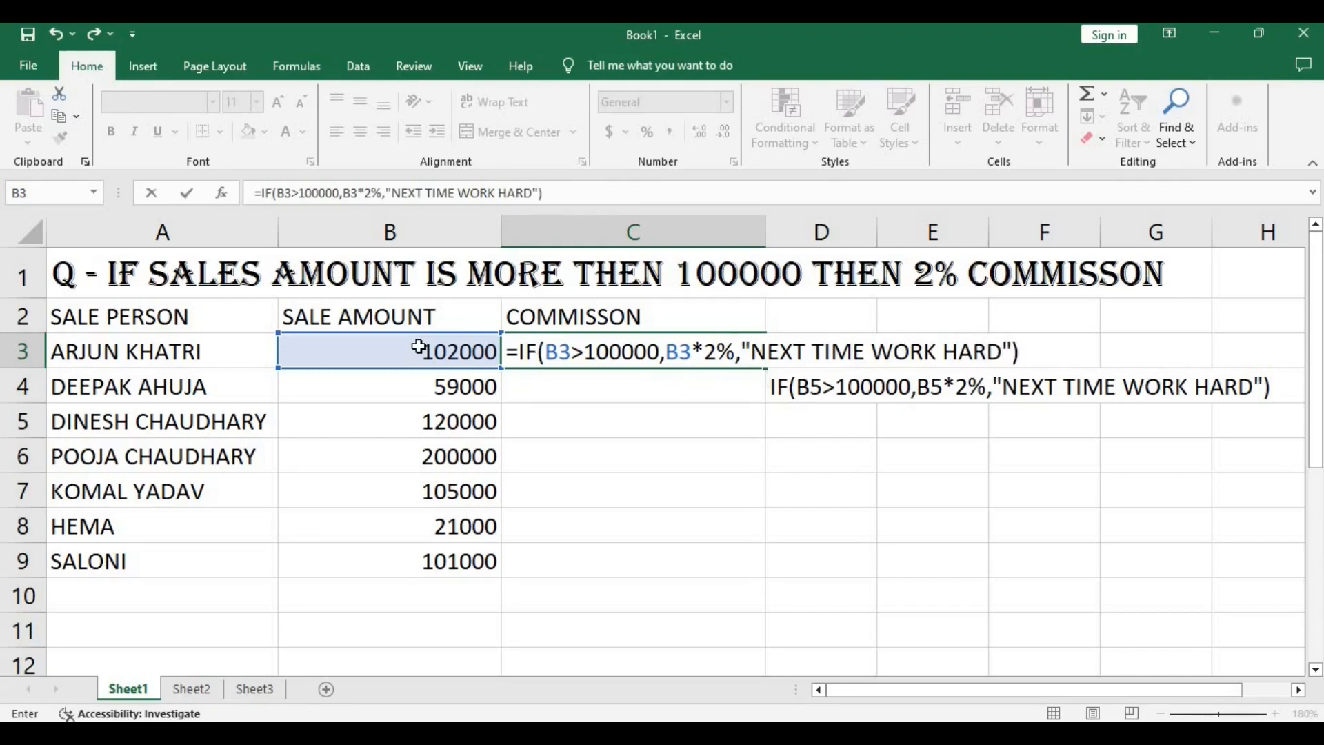
key(Return)
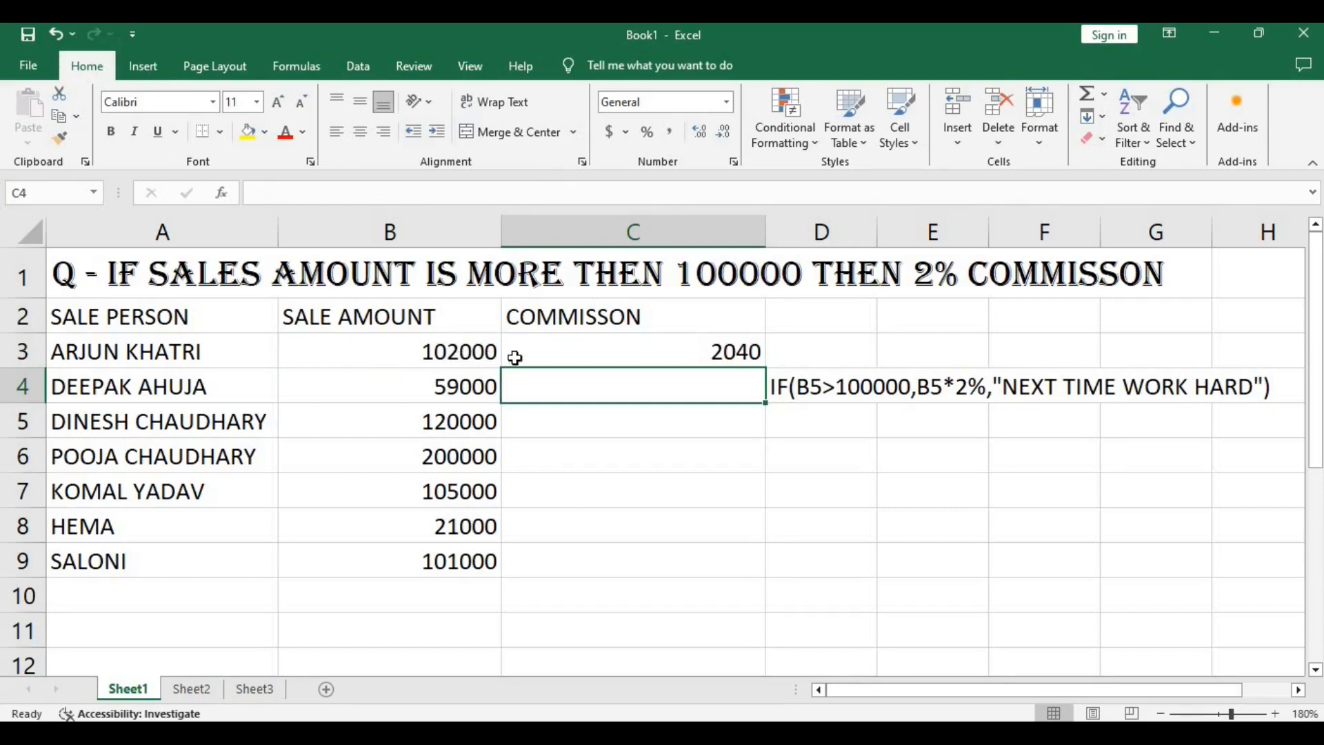
Start an IF formula in cell C4 with the logical test B4>100000.
click(630, 358)
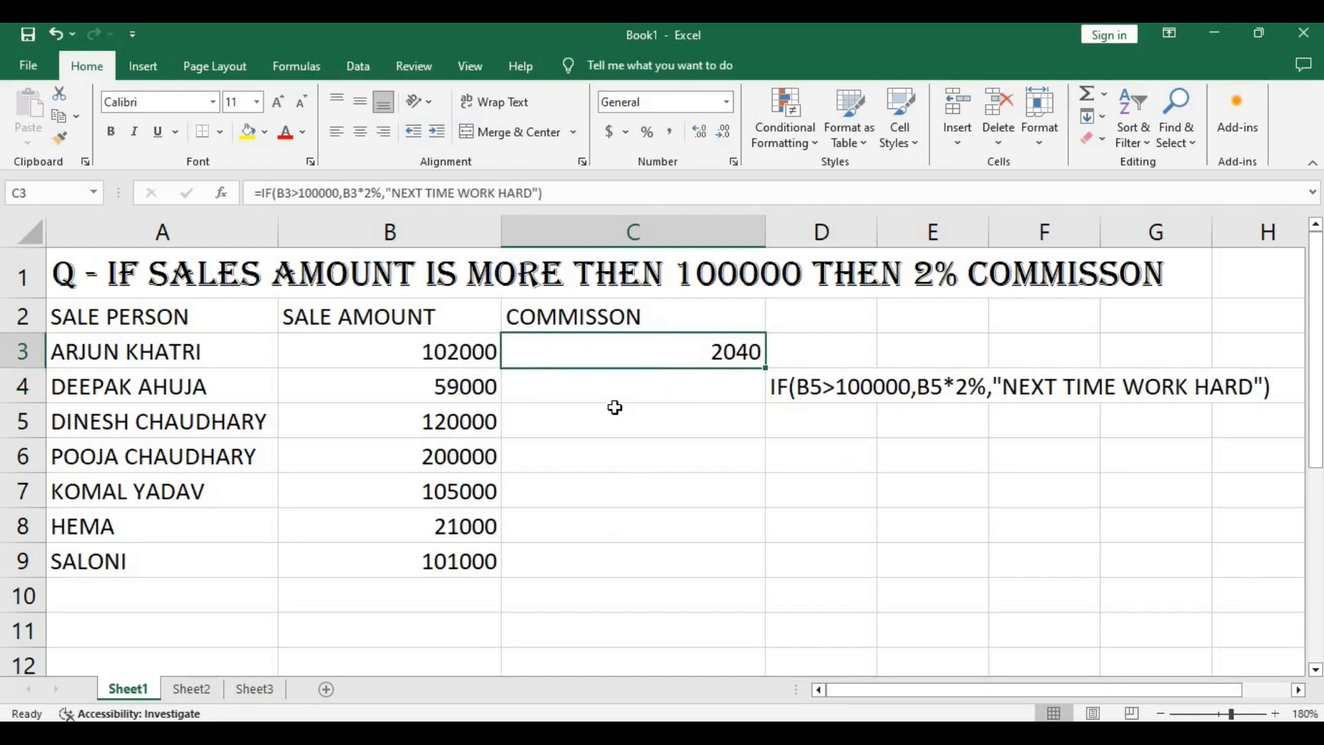
click(605, 384)
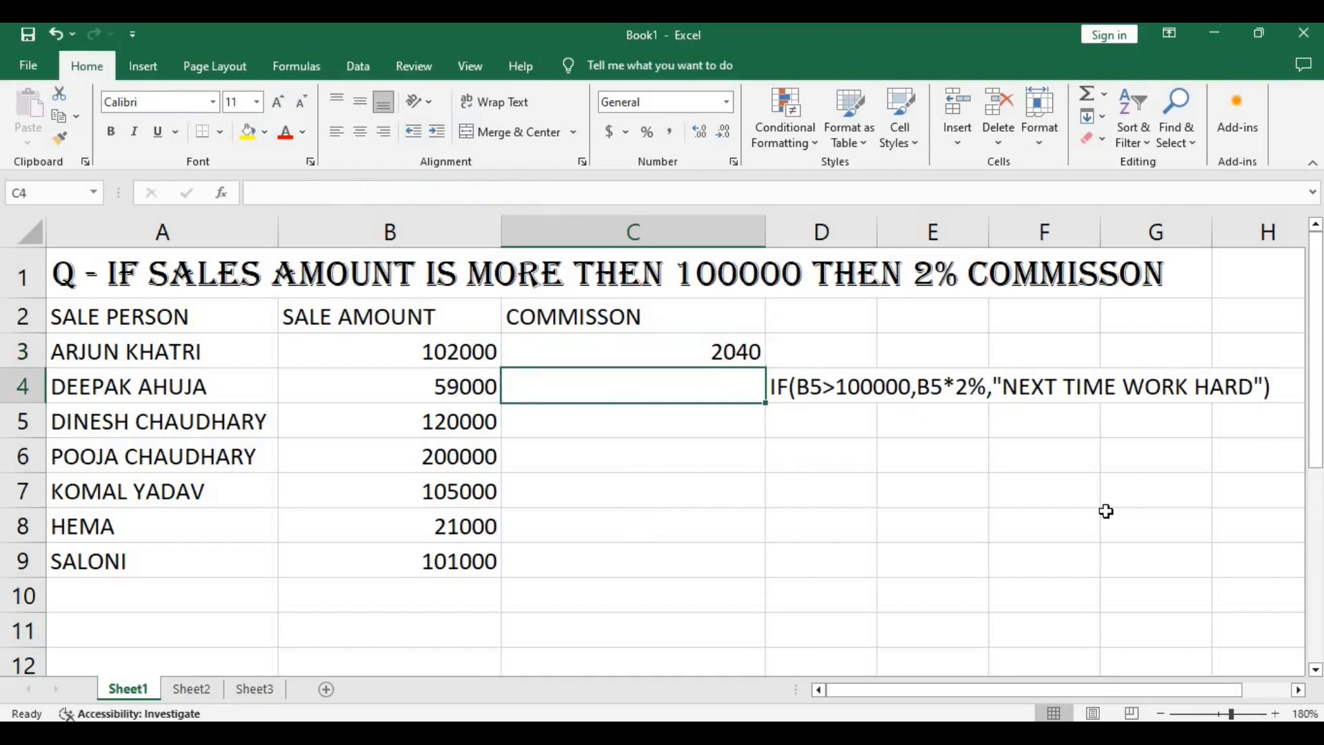
text(=IF()
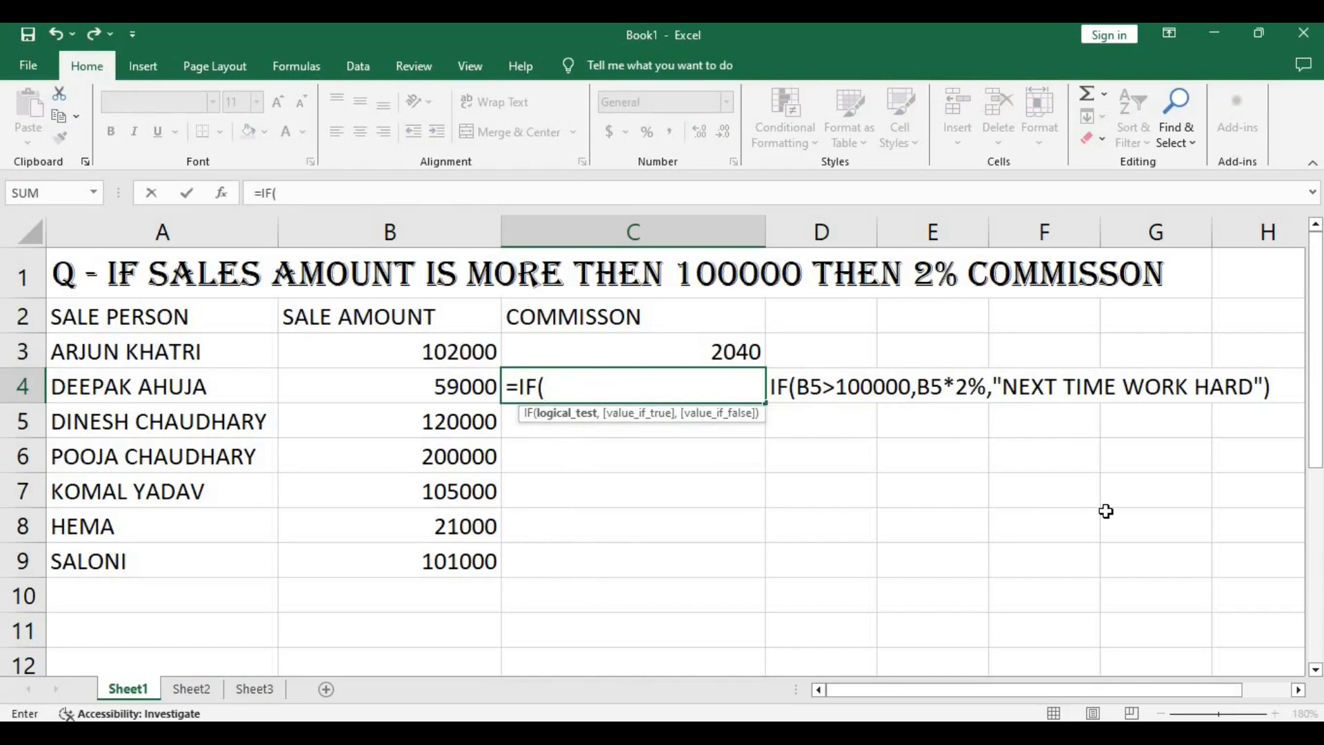
click(459, 385)
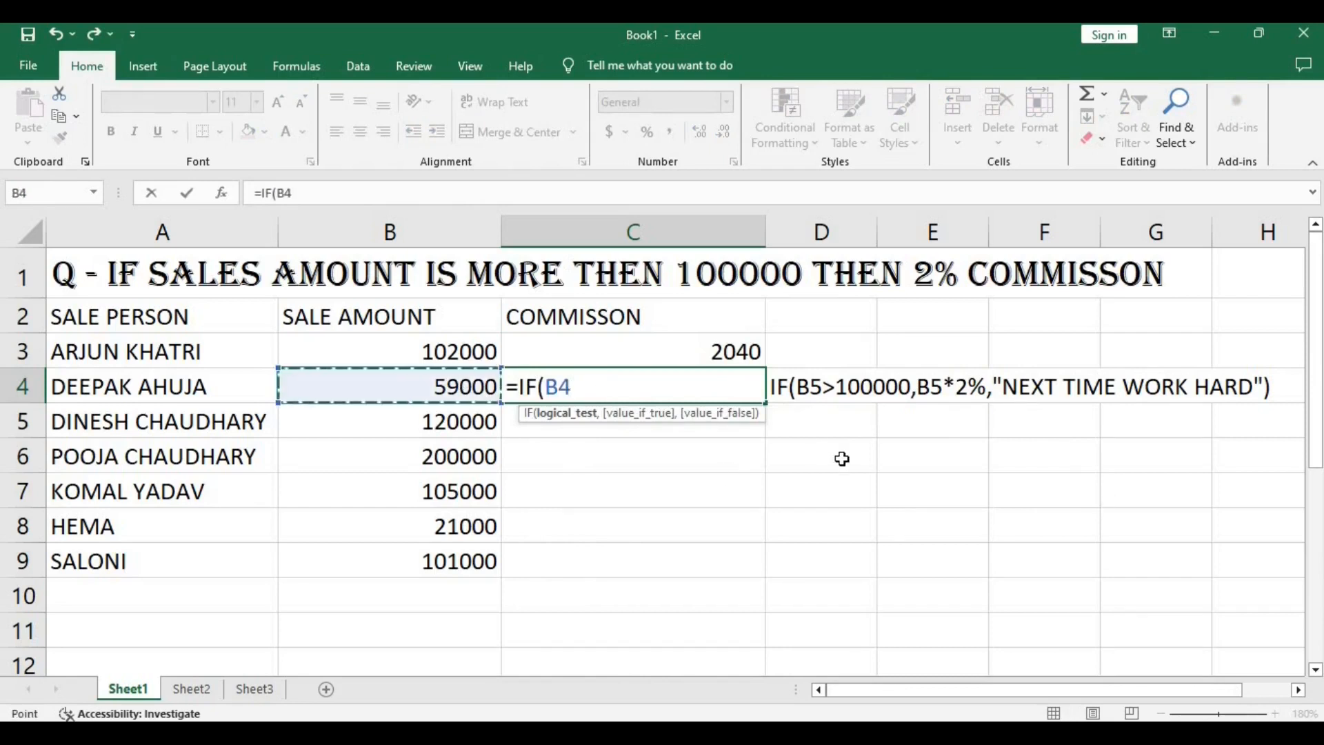
text(>)
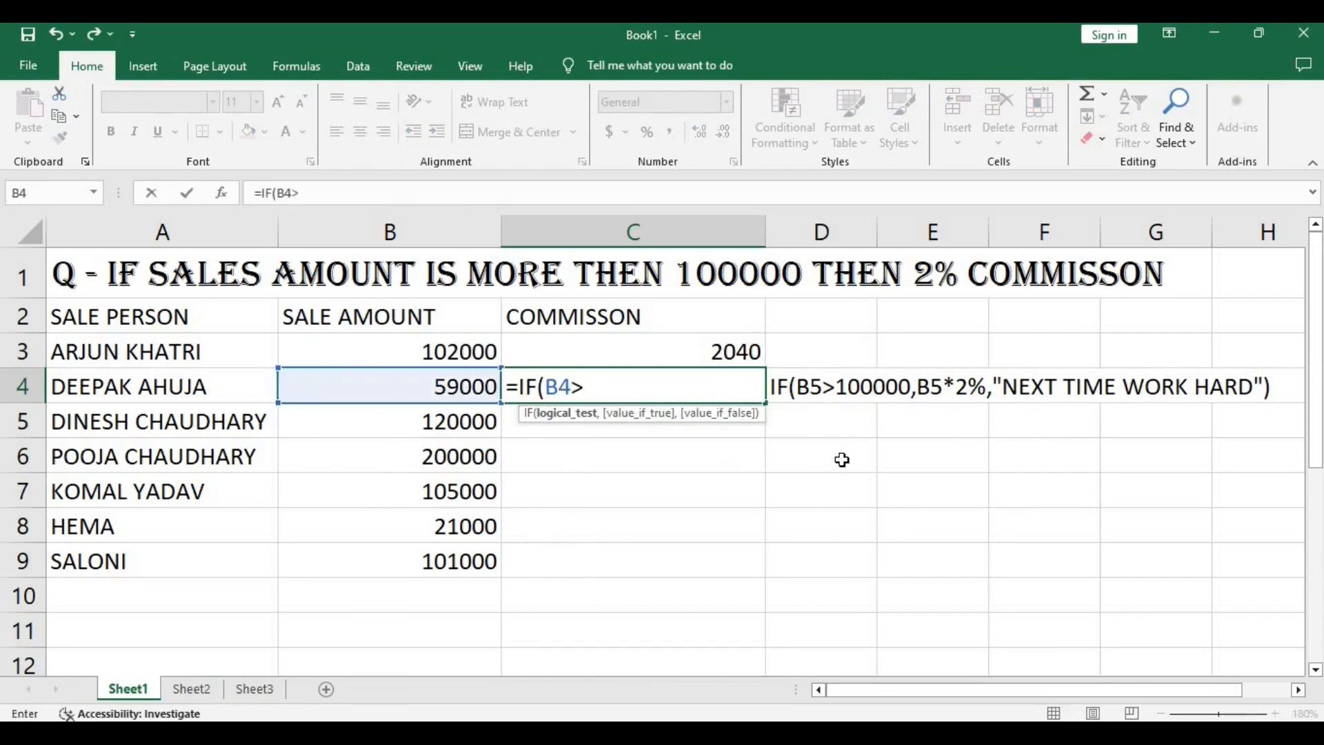
text(100000)
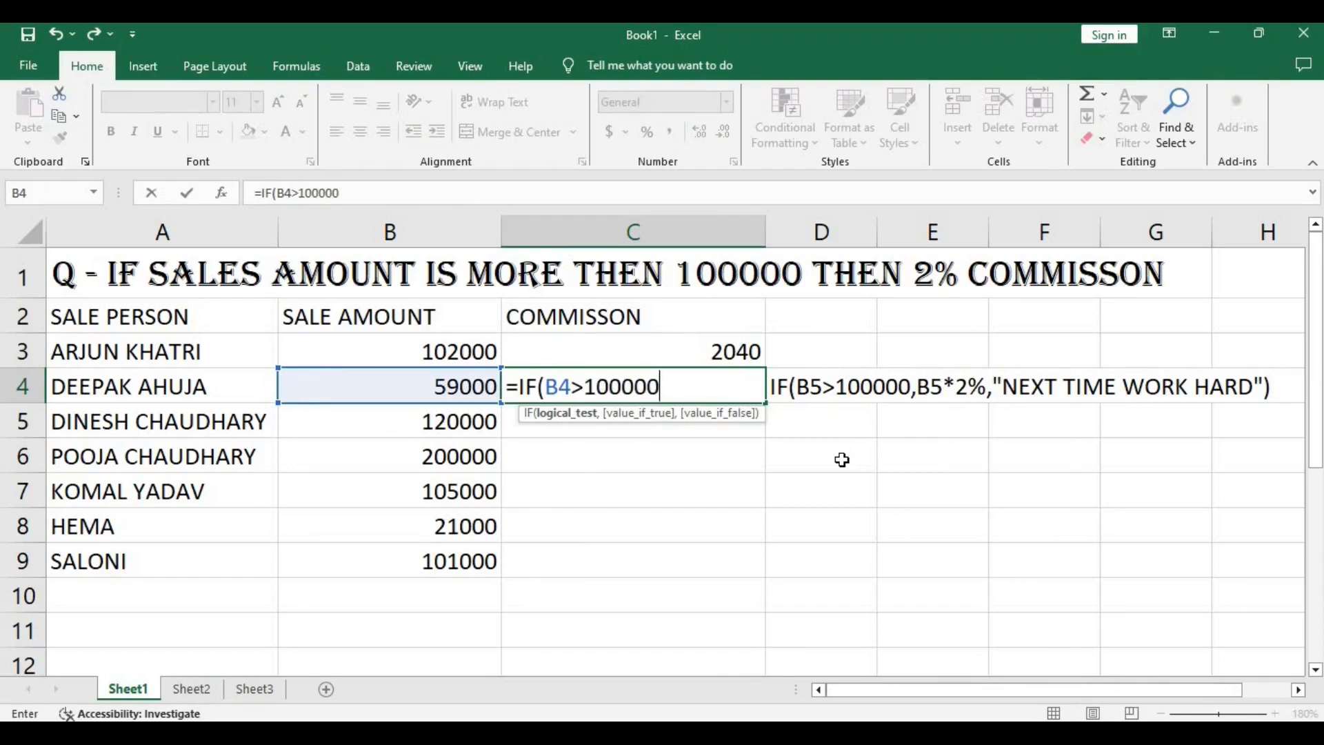
text(,")
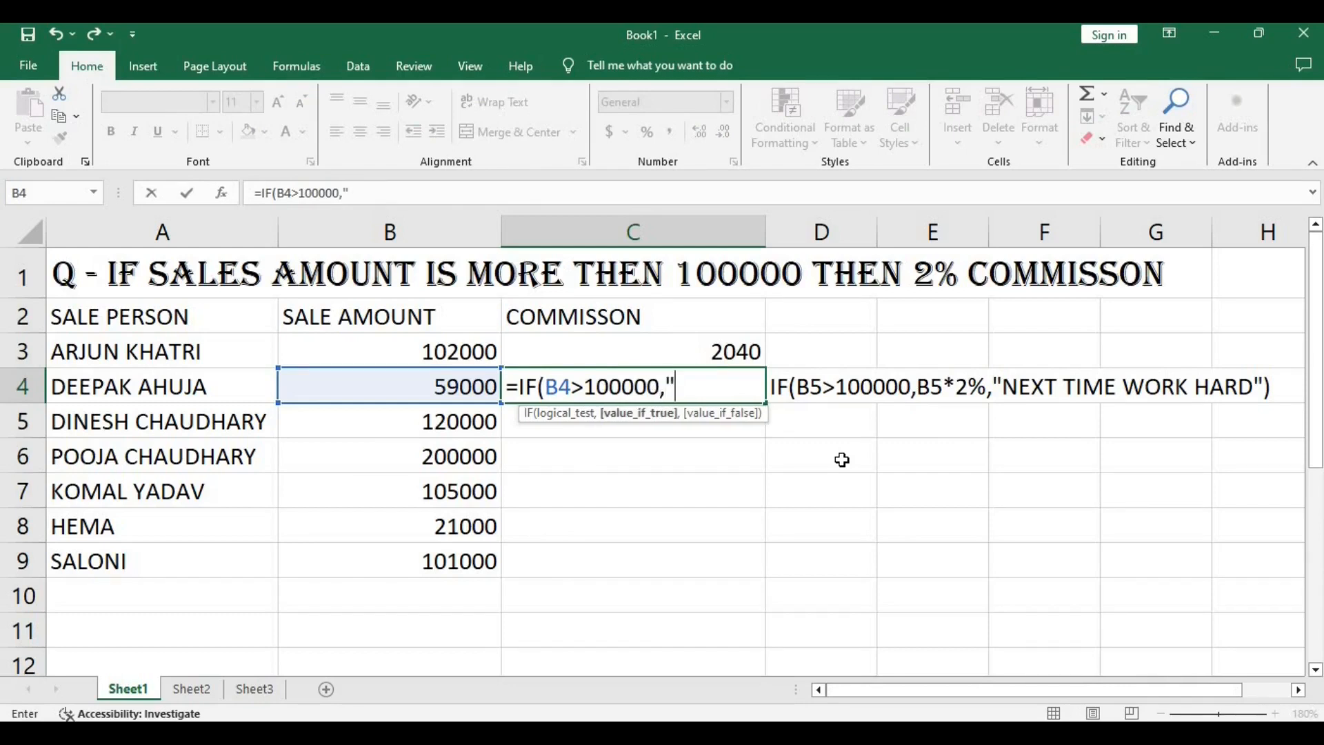
Add B4*2% as the value-if-true argument of the IF formula in C4.
key(BackSpace)
click(446, 383)
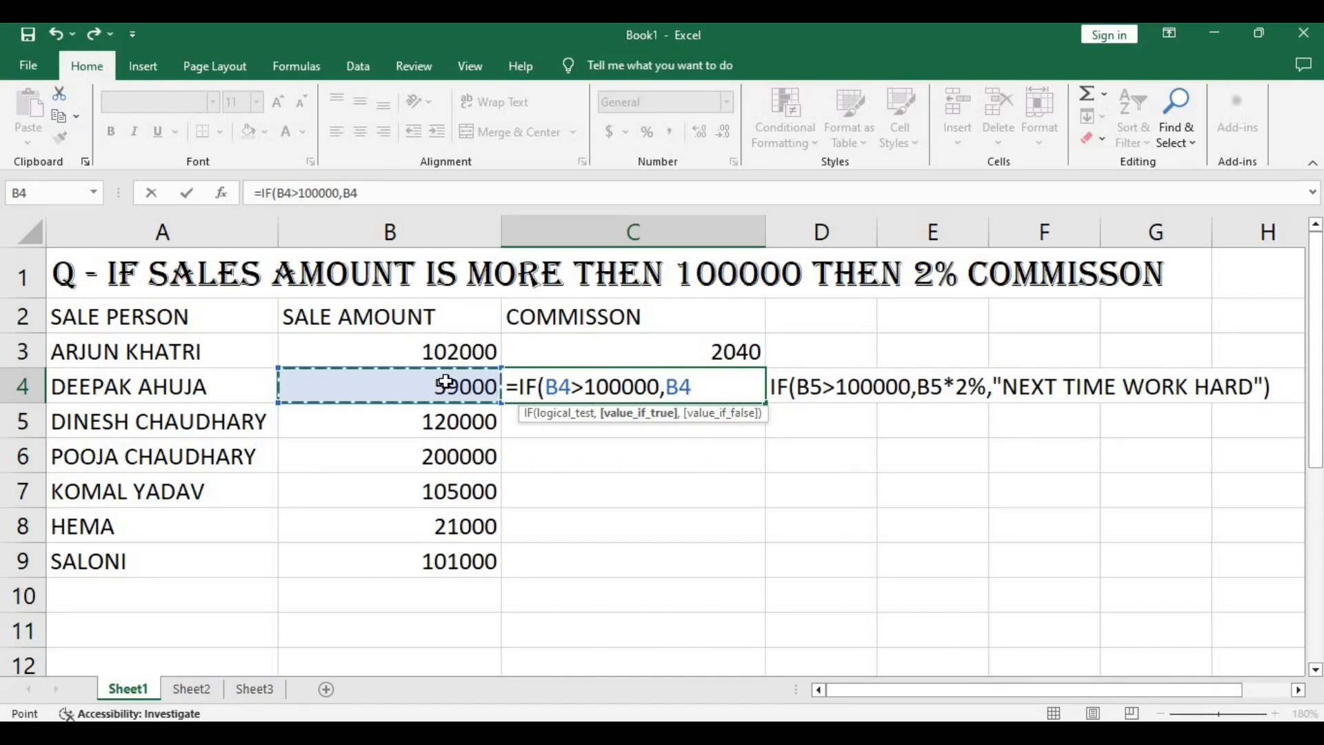
text(*)
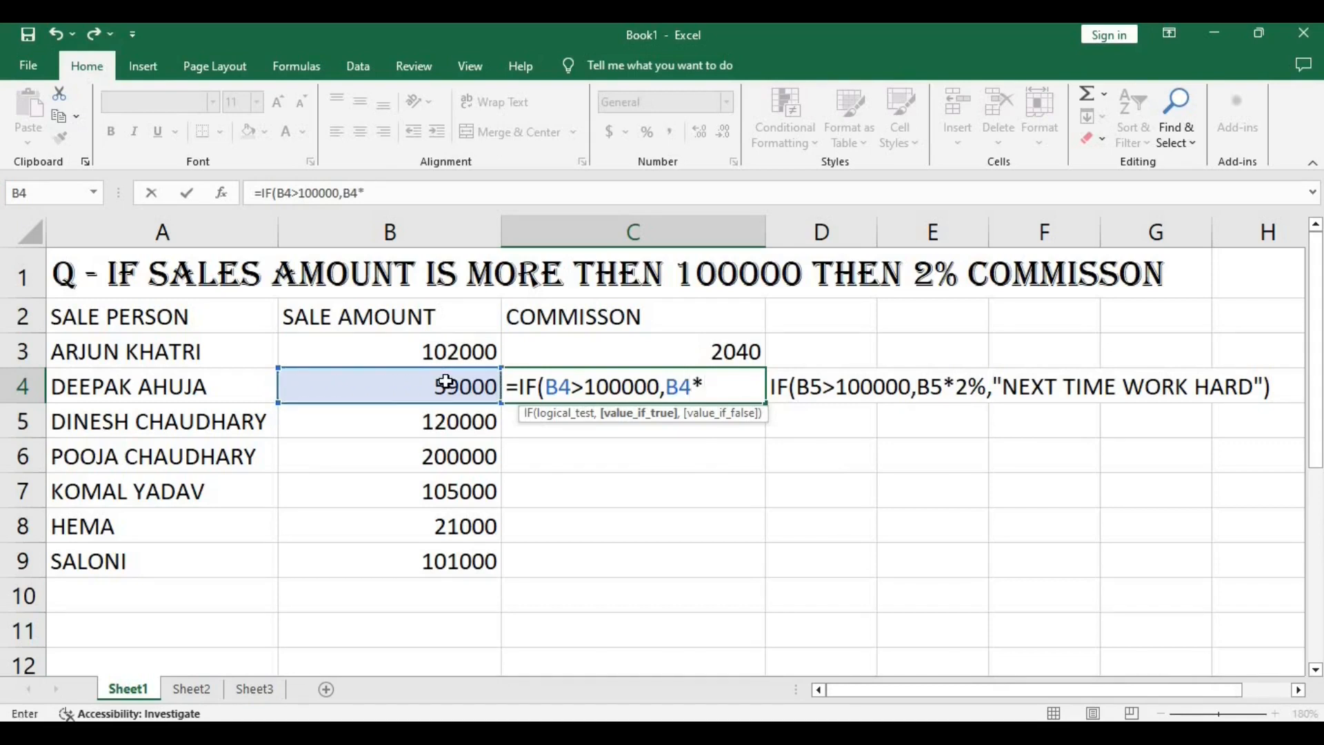
text(2%,")
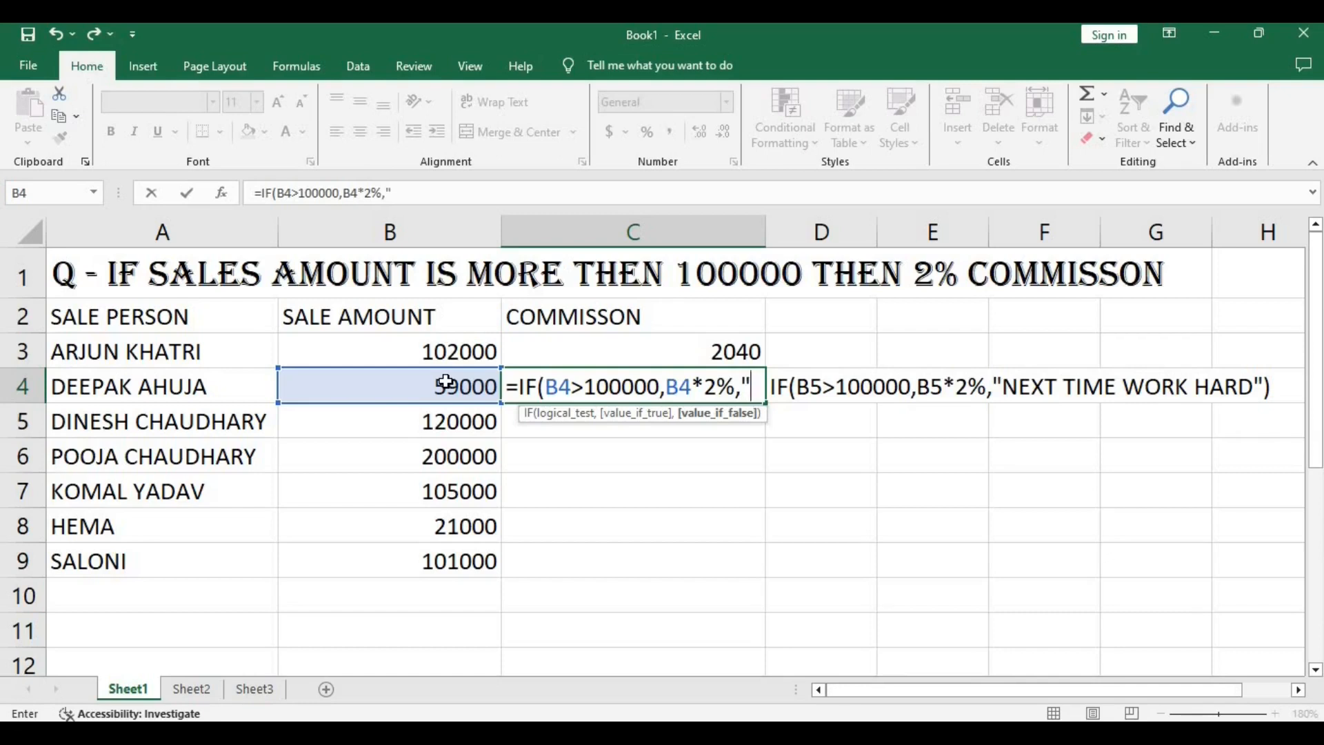
Complete the C4 formula with "NEXT TIME WORK HARD" as the value-if-false text and enter it.
text(NE)
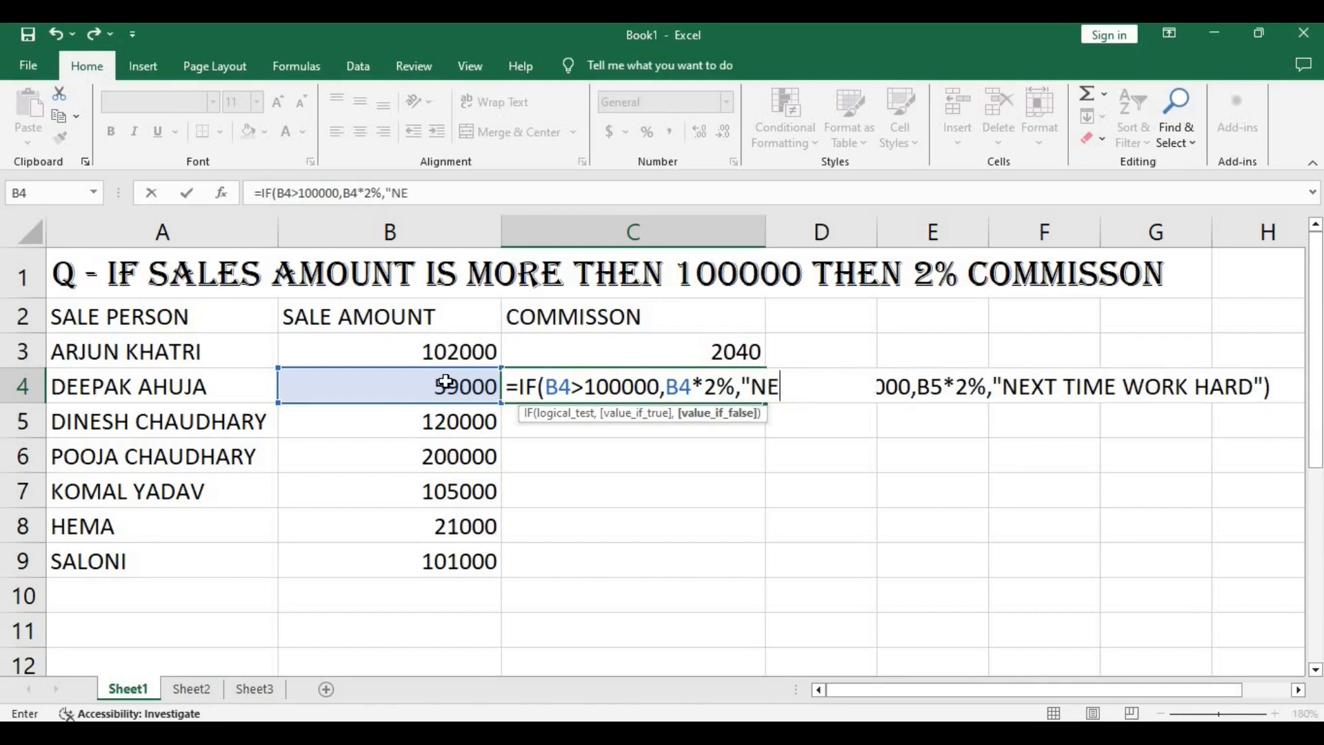
text(XT TIME)
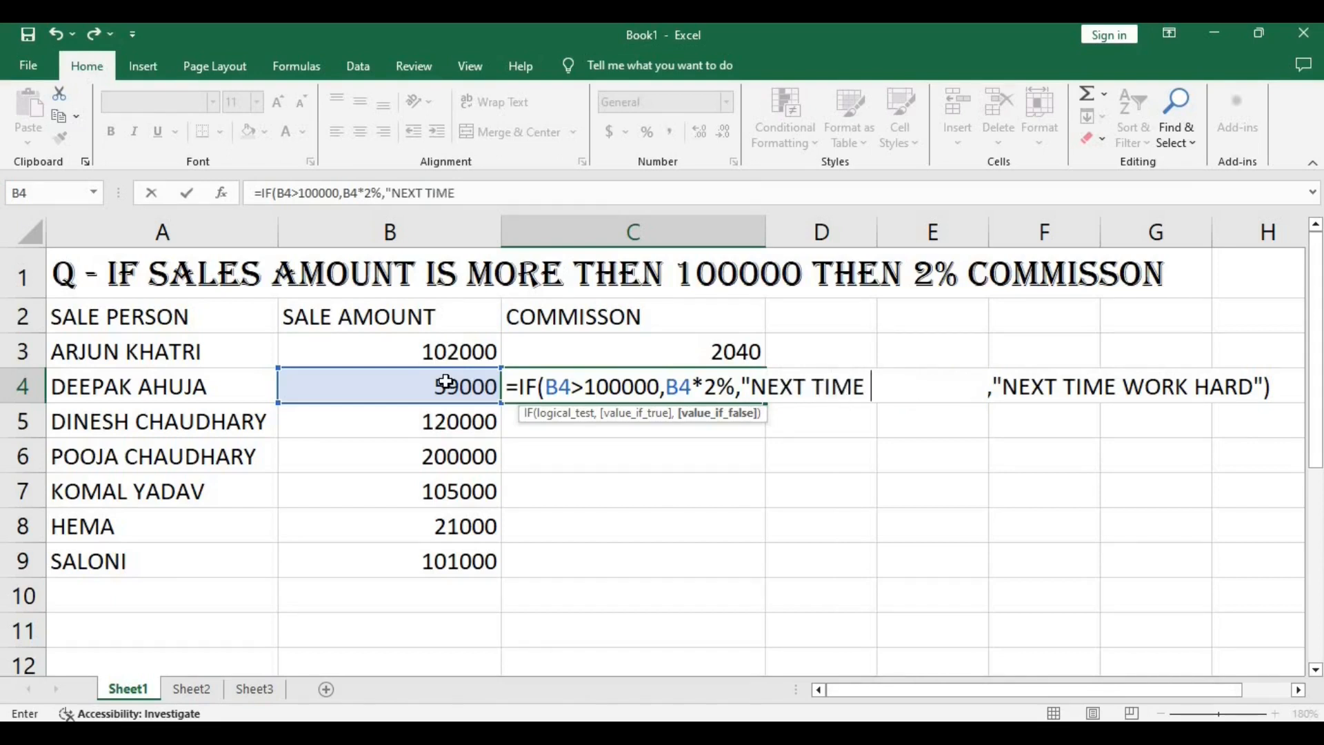
text( WORK HA)
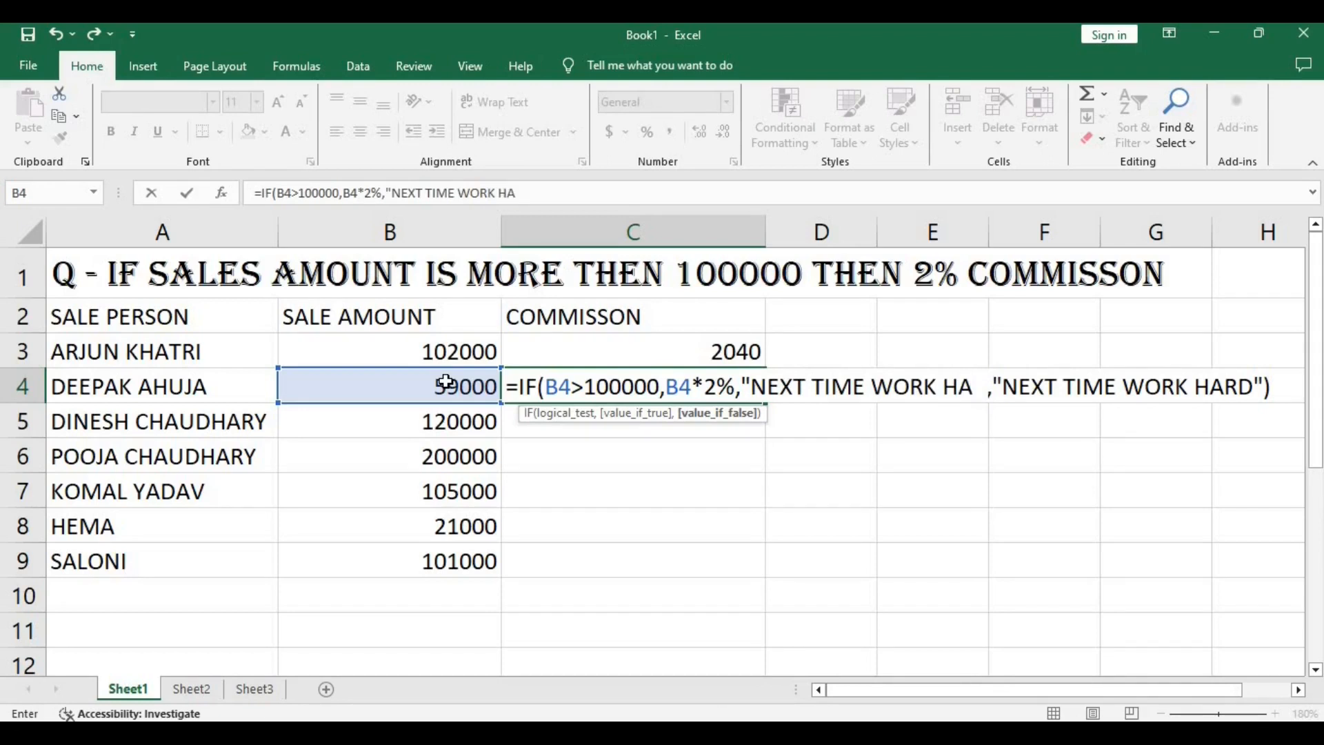
text(RD"))
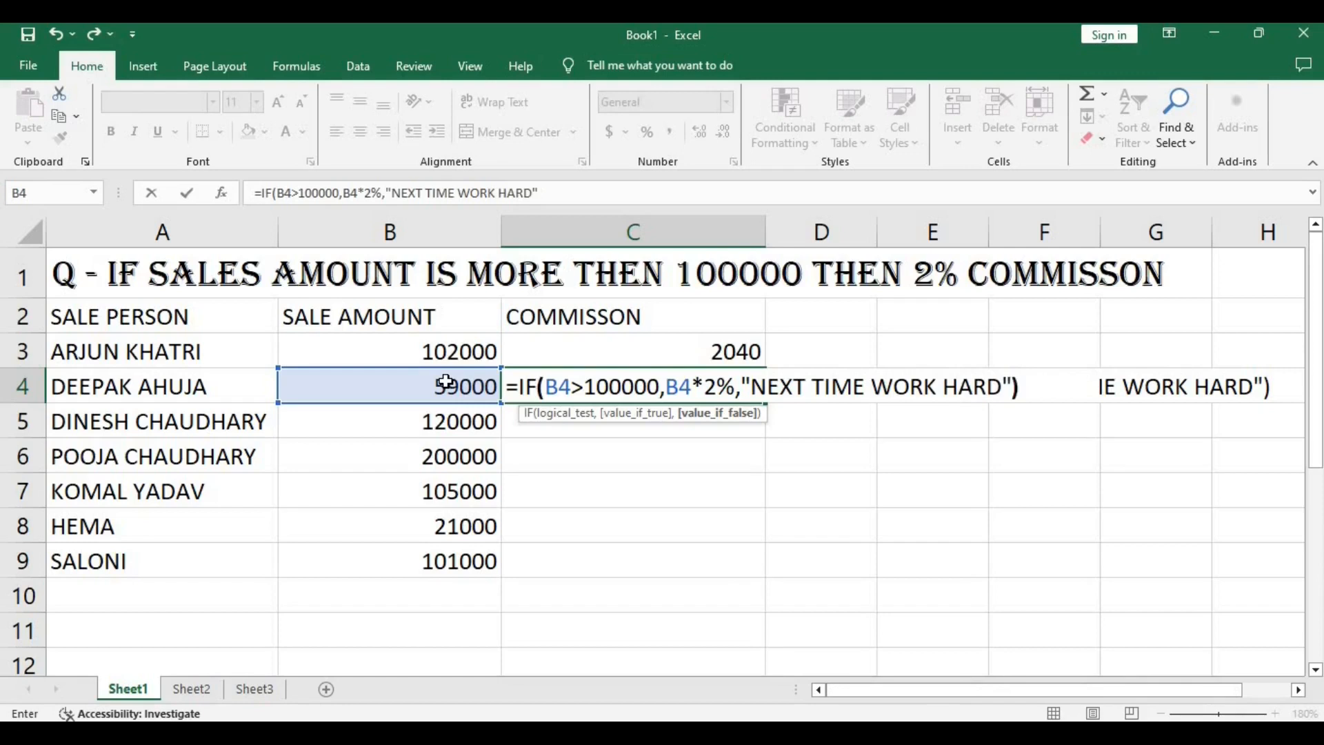
key(Return)
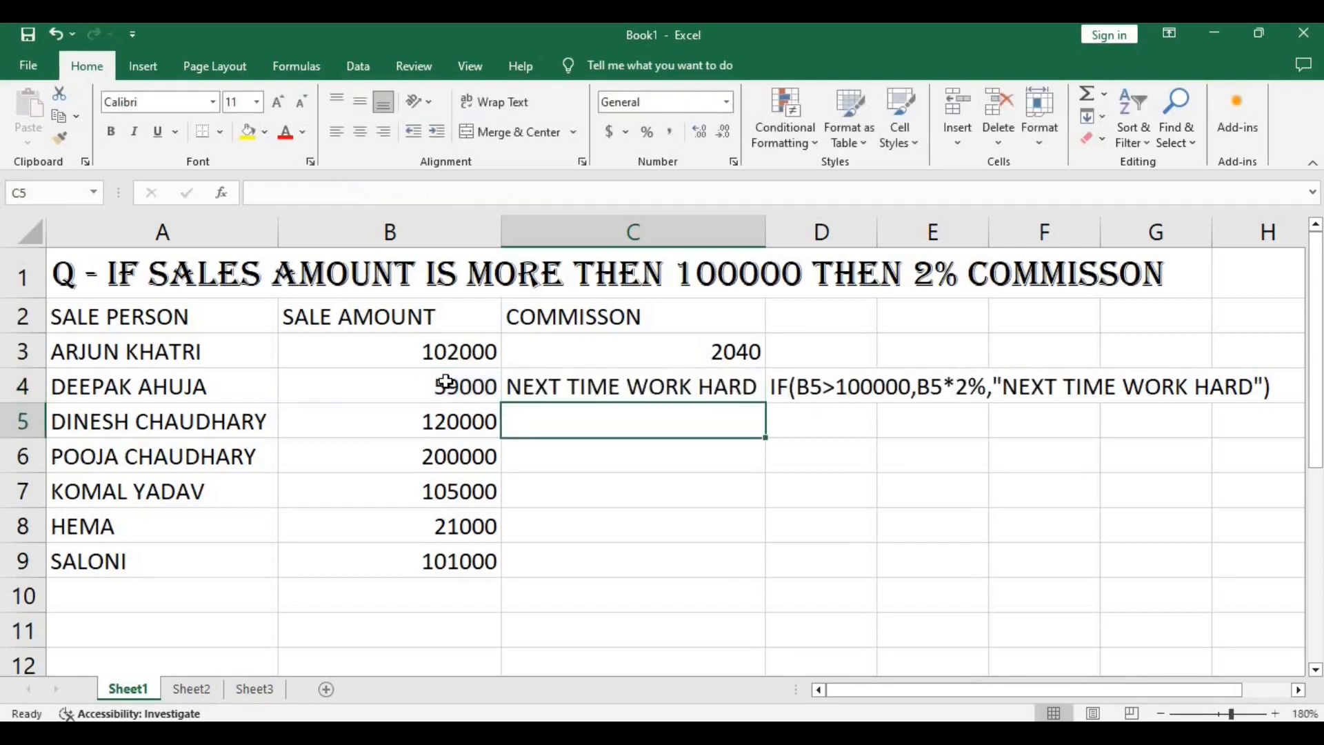
Fill the commission formula from C3 down through C9 for all remaining sales persons.
click(570, 387)
click(890, 491)
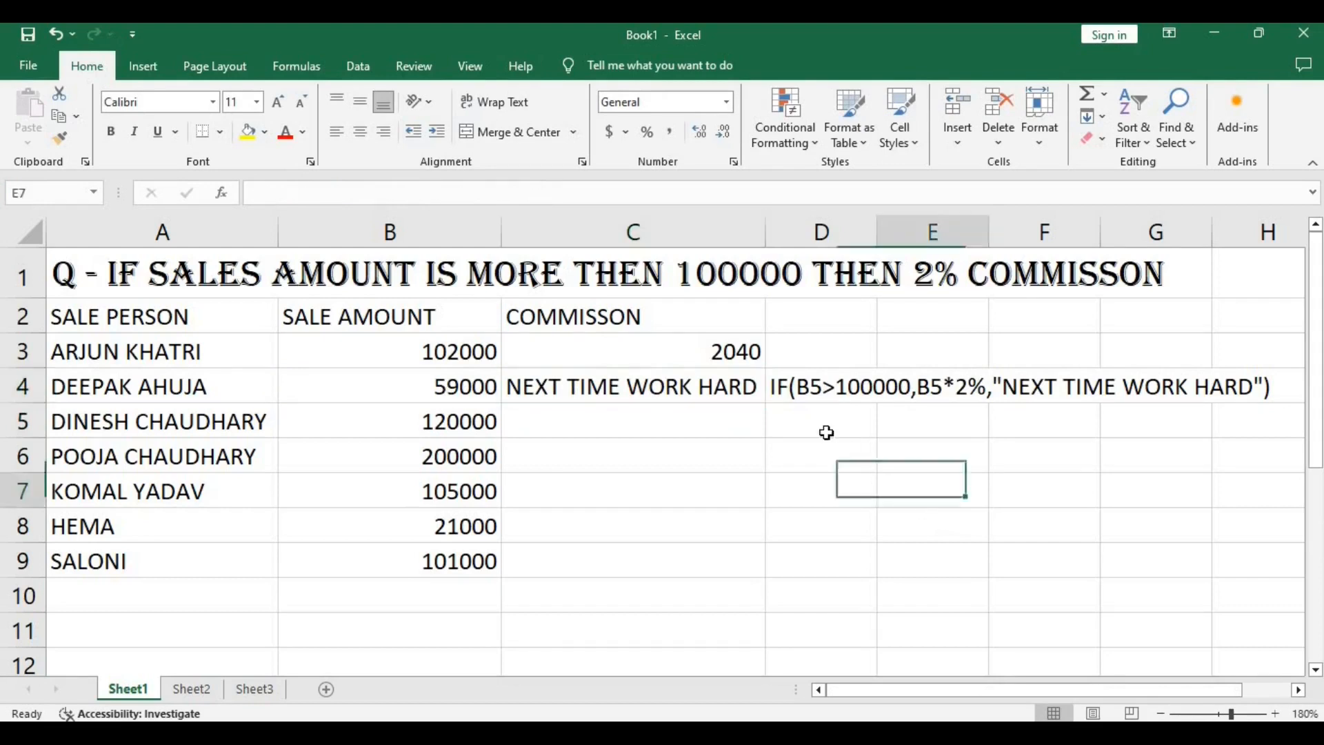
click(717, 356)
drag(766, 368, 751, 566)
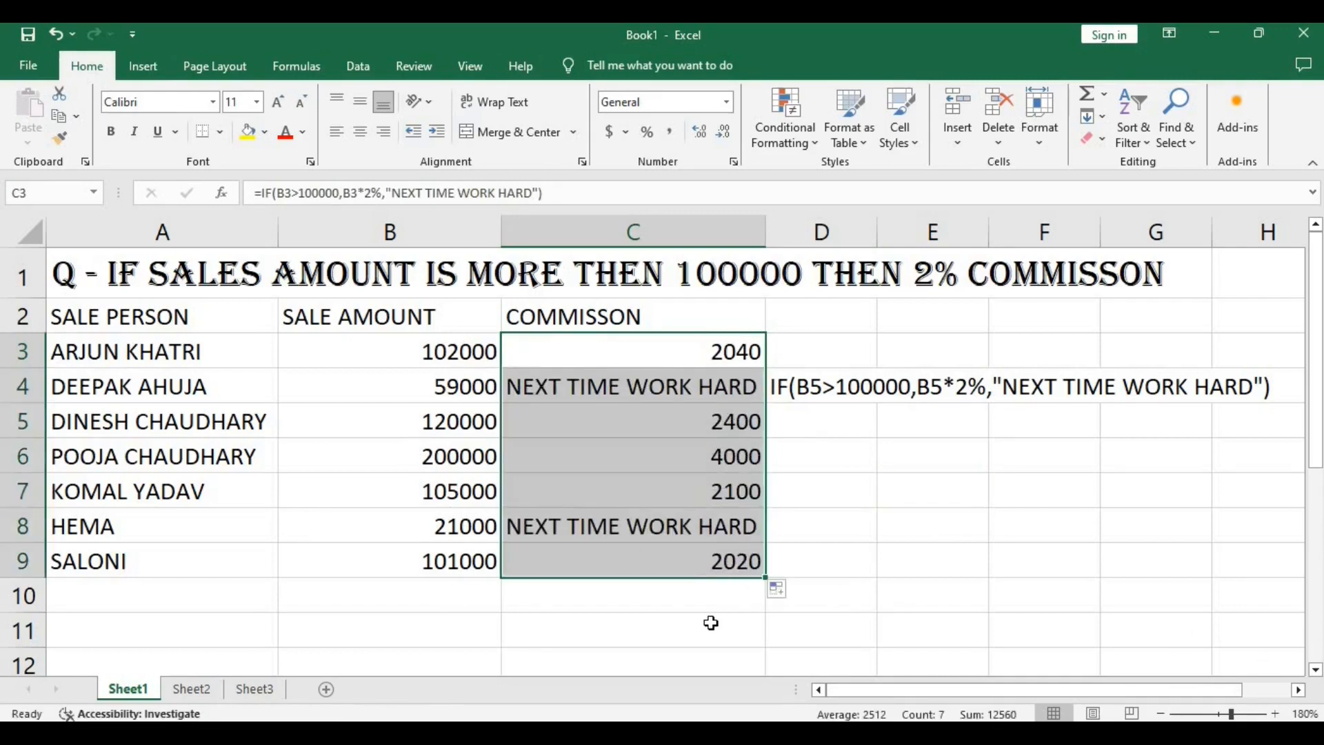
click(1172, 583)
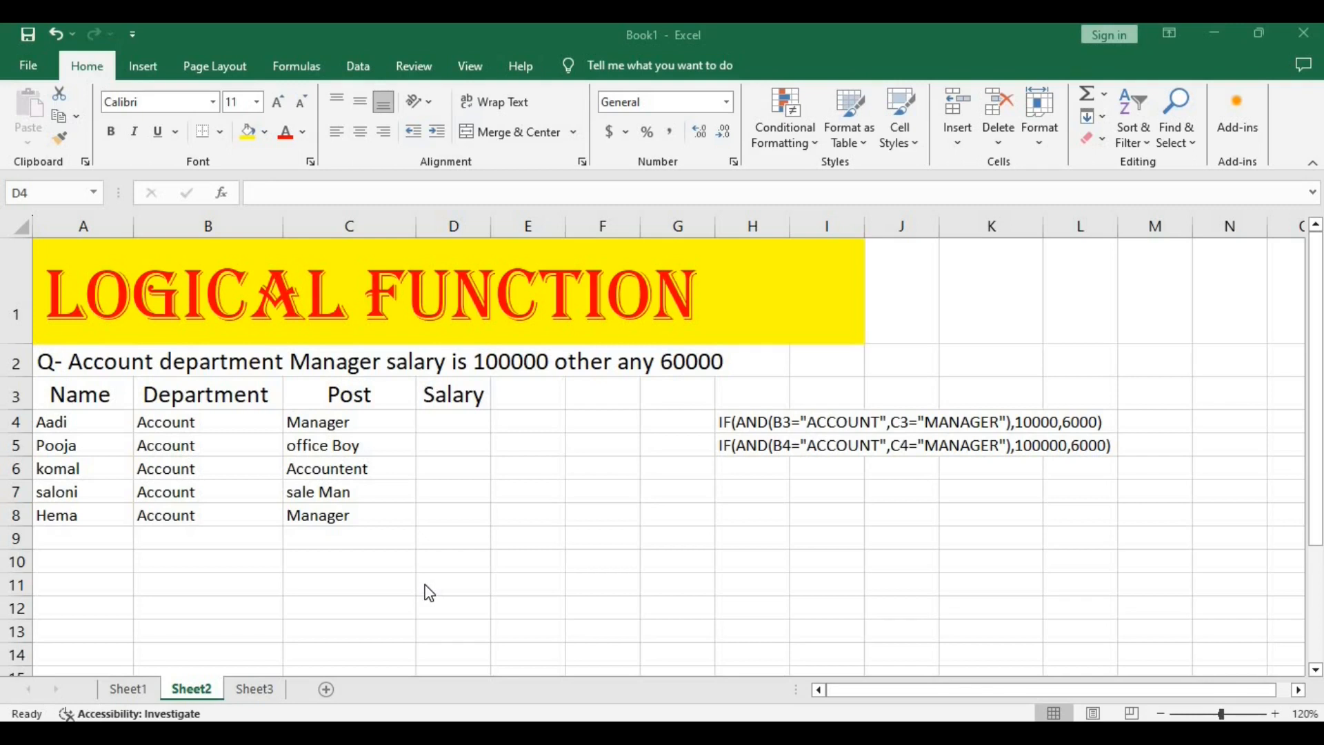
Start an IF formula in salary cell D4 with a nested AND function as its logical test.
click(433, 419)
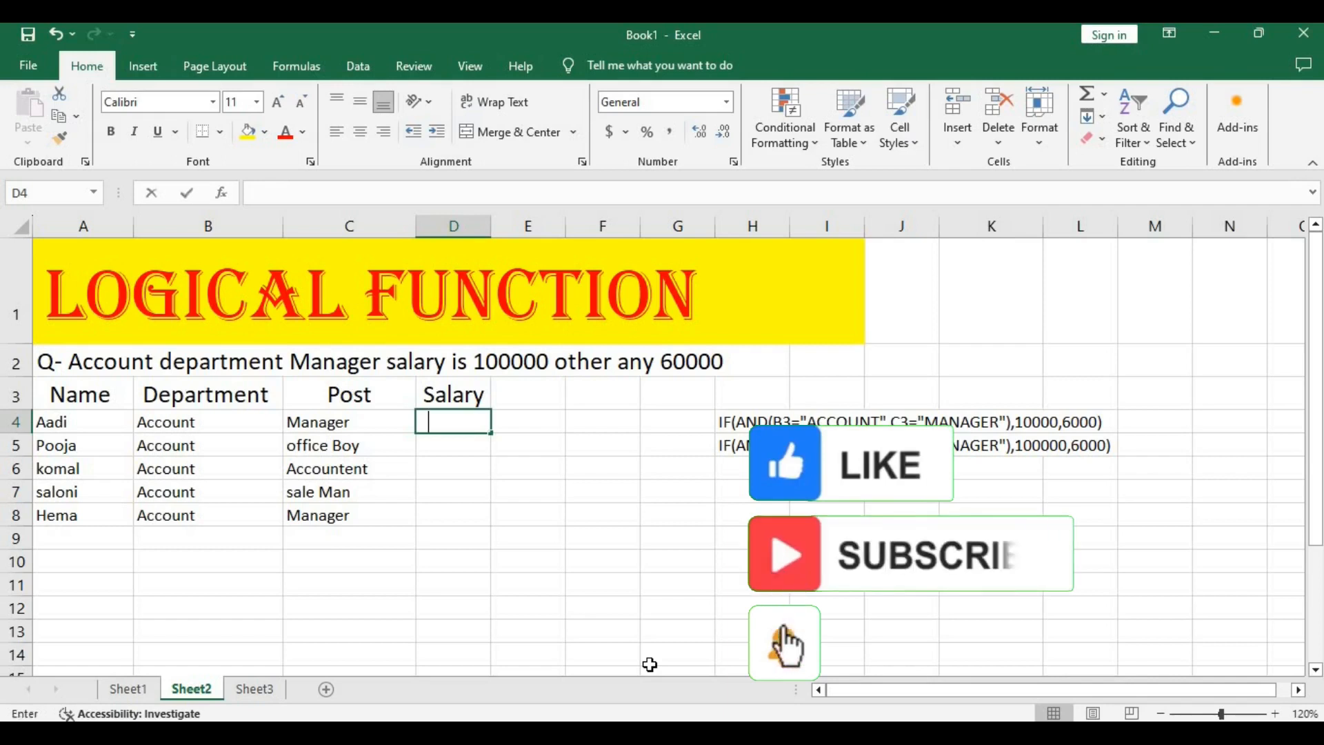
text(=IF)
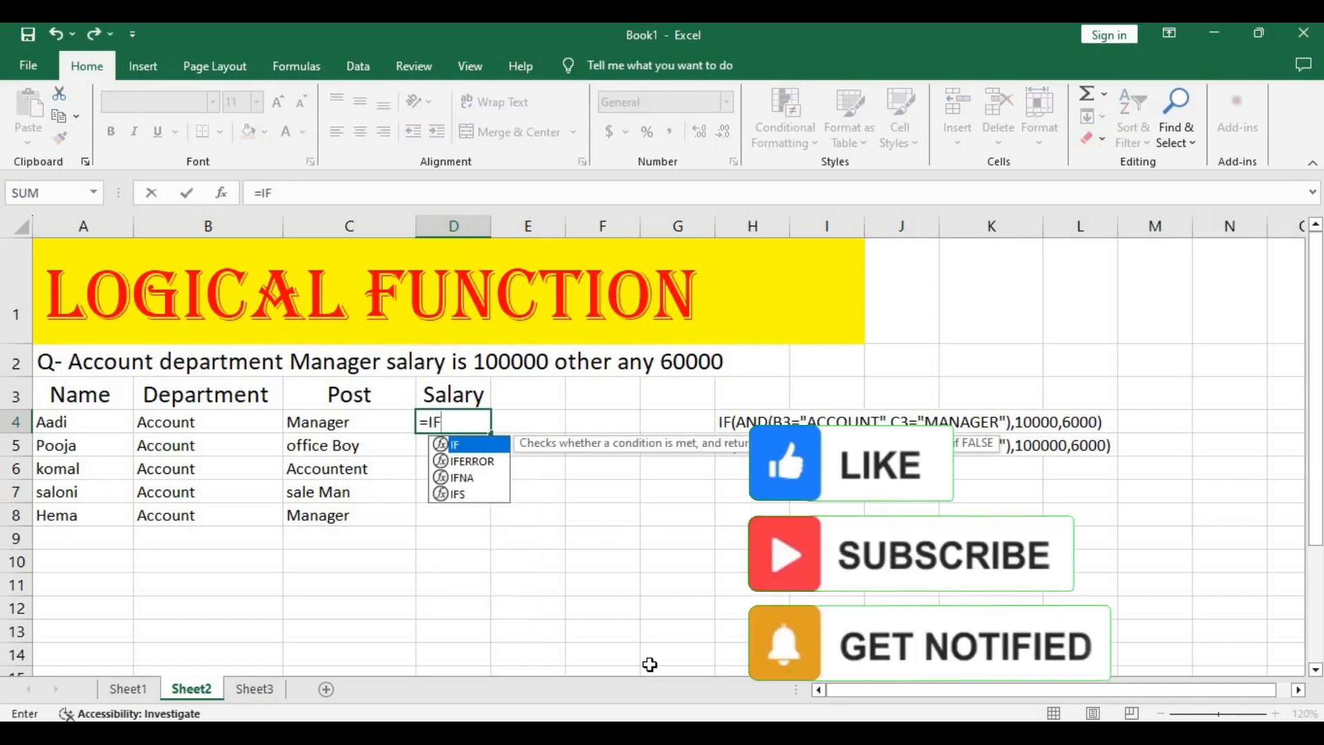
text(()
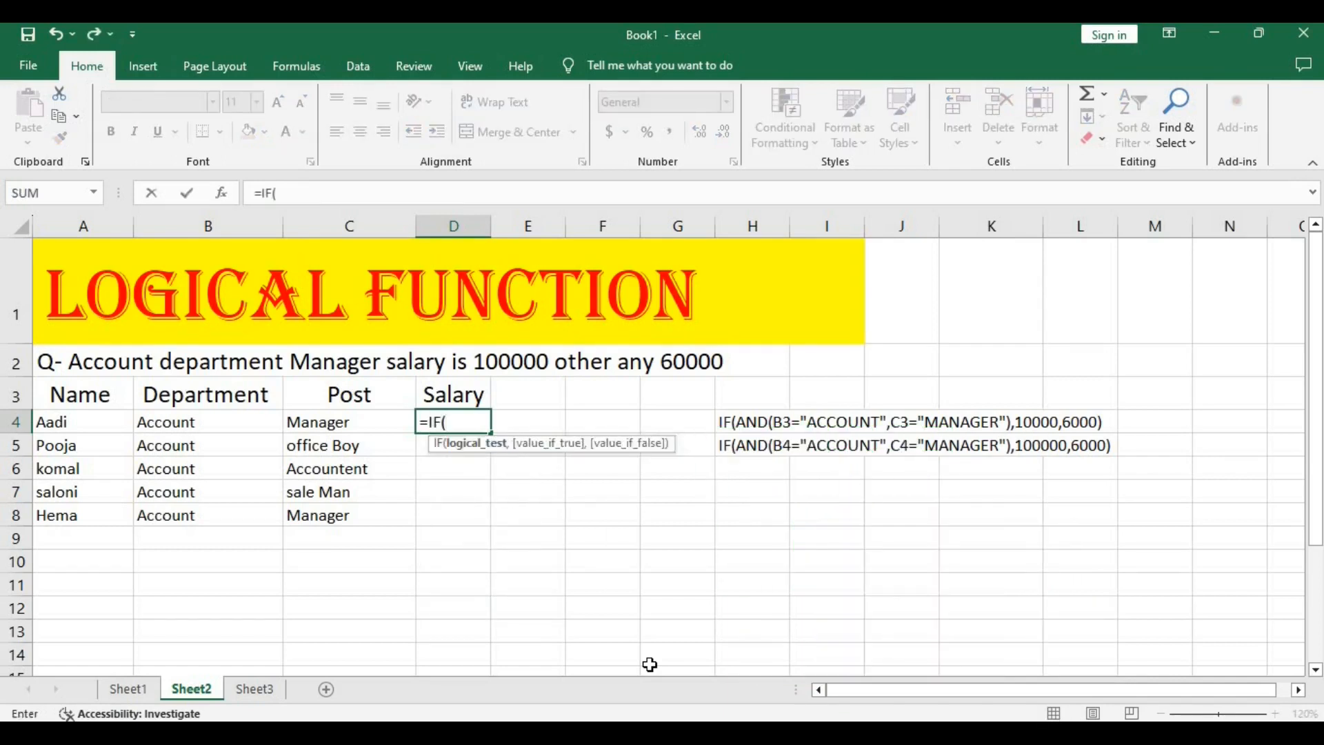
text(AN)
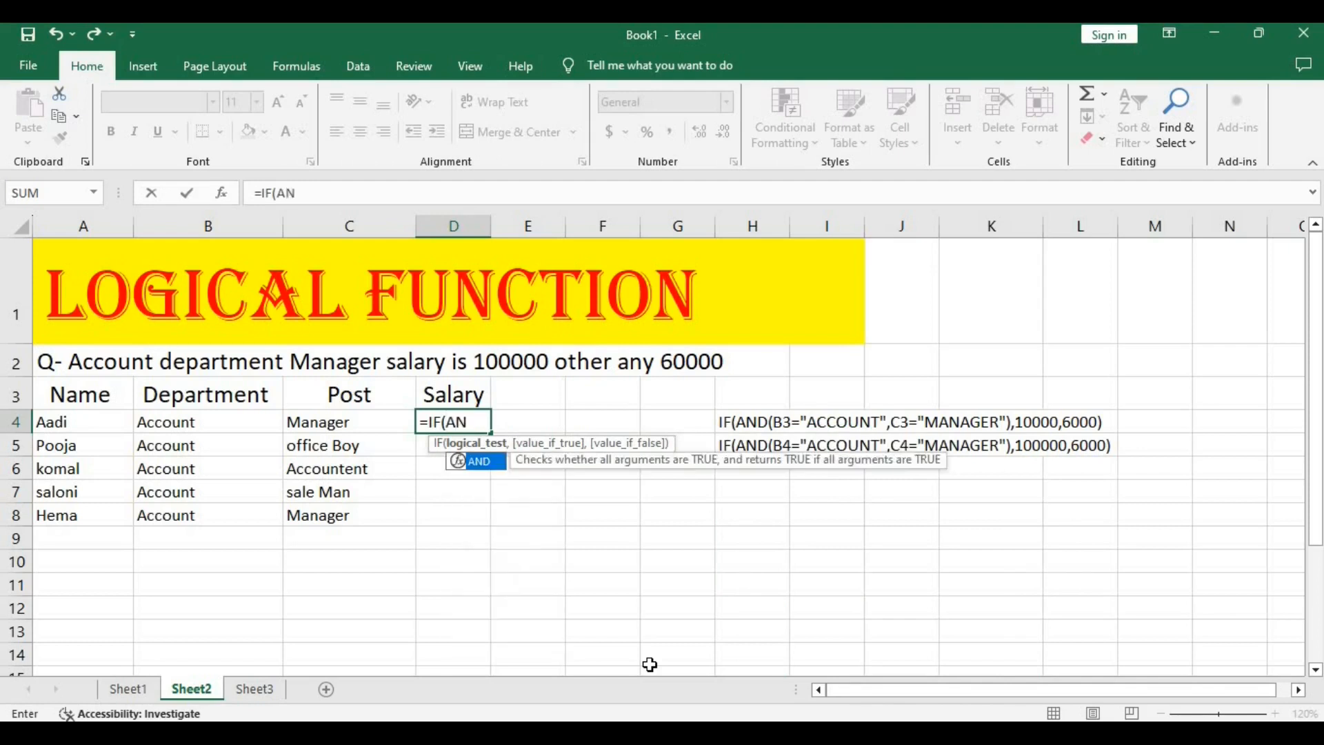
text(D()
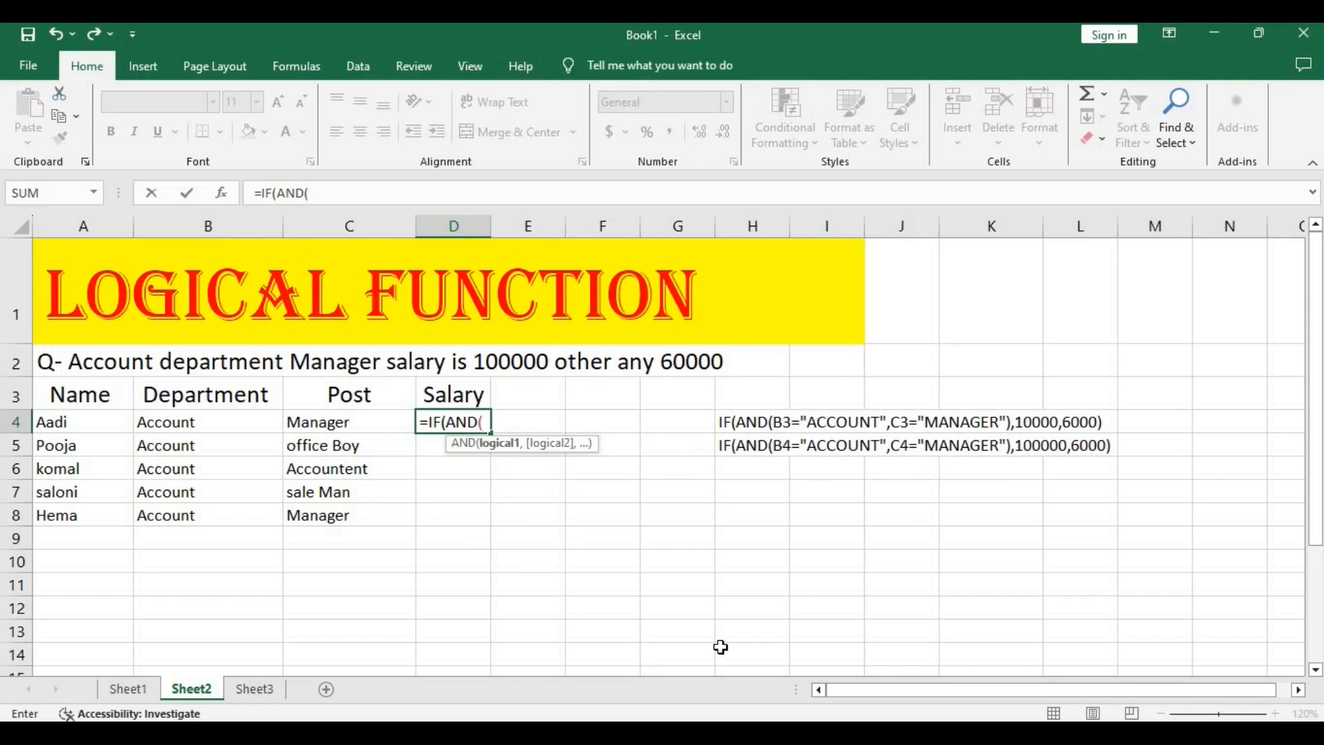
Add B4="ACCOUNT" as the first AND condition of the D4 formula.
click(171, 420)
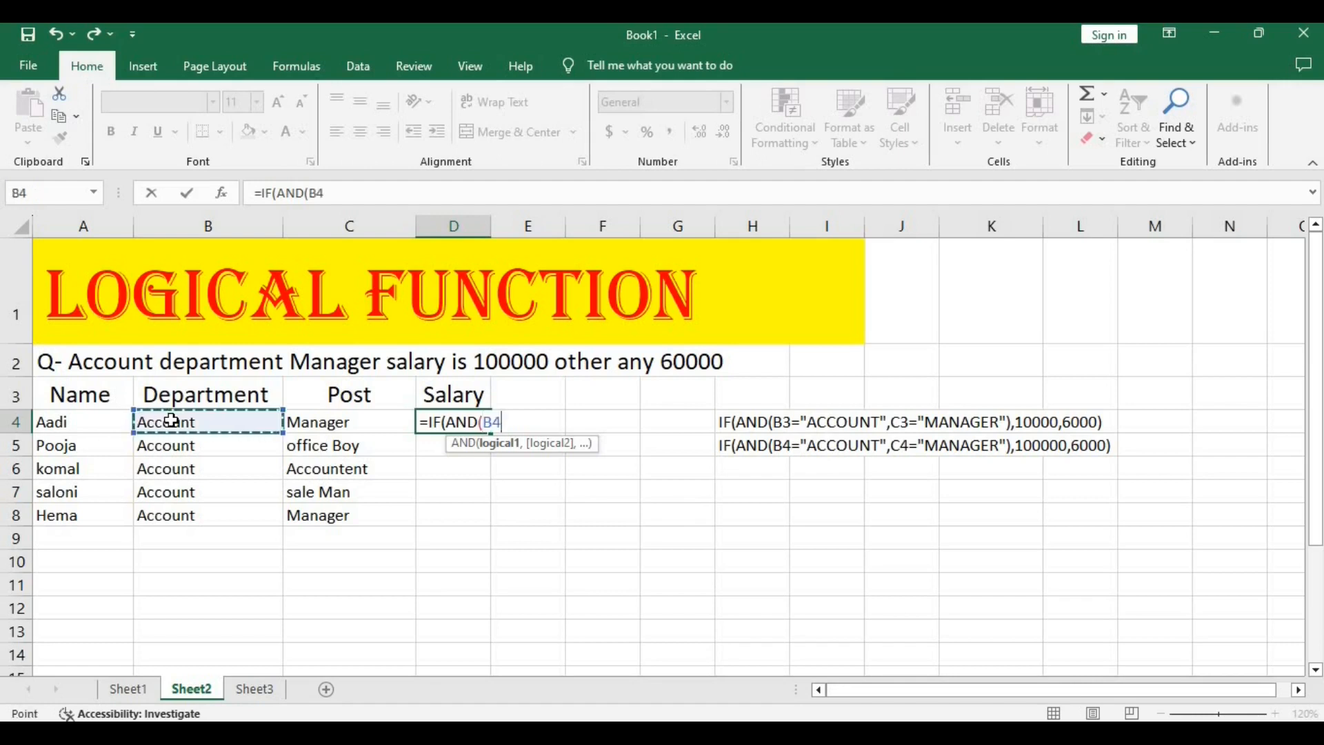
text(+)
key(BackSpace)
text(=)
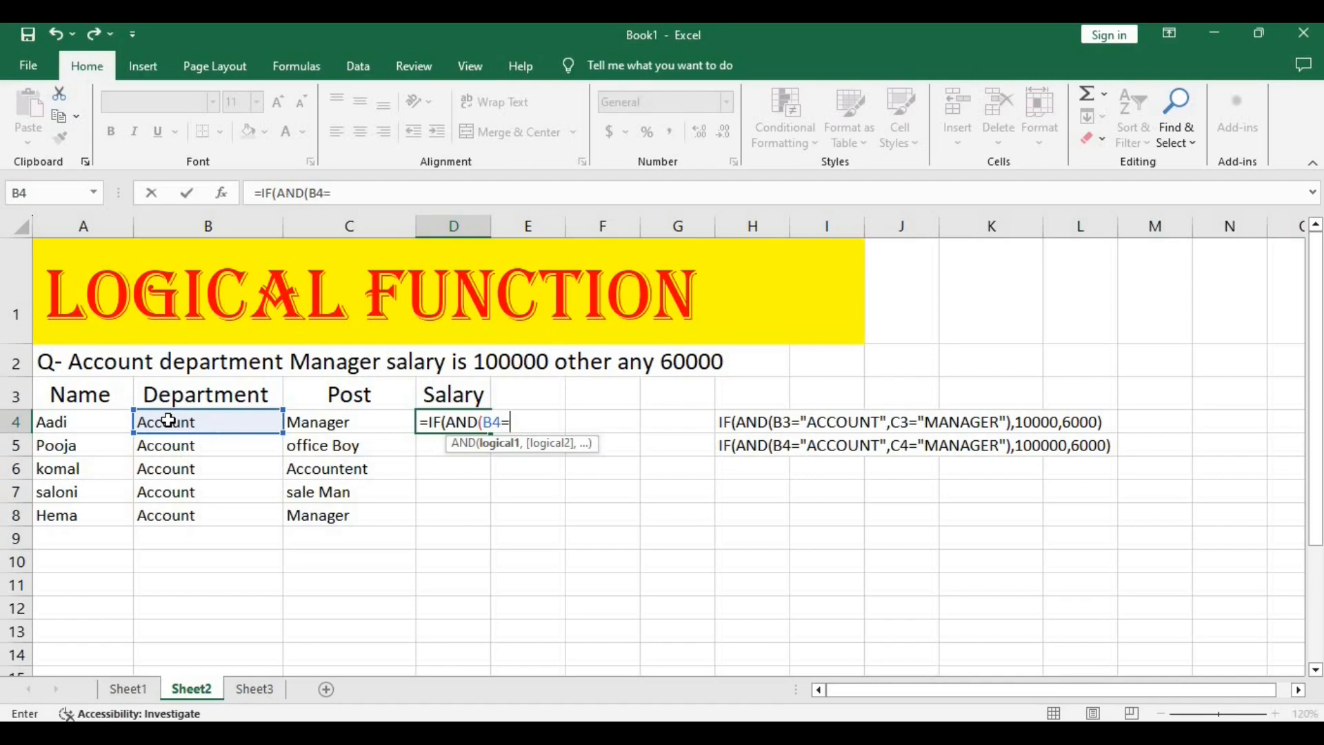
text(")
text(ACCOU)
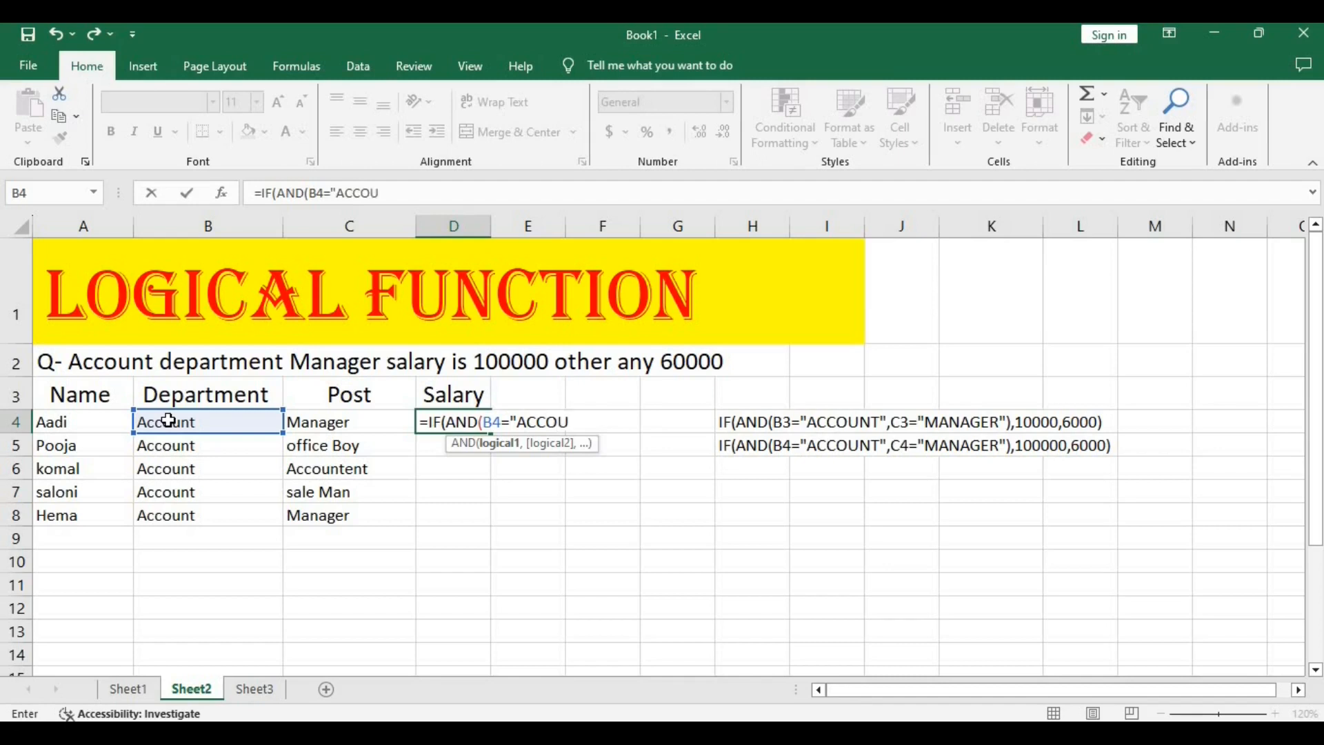
text(NT",)
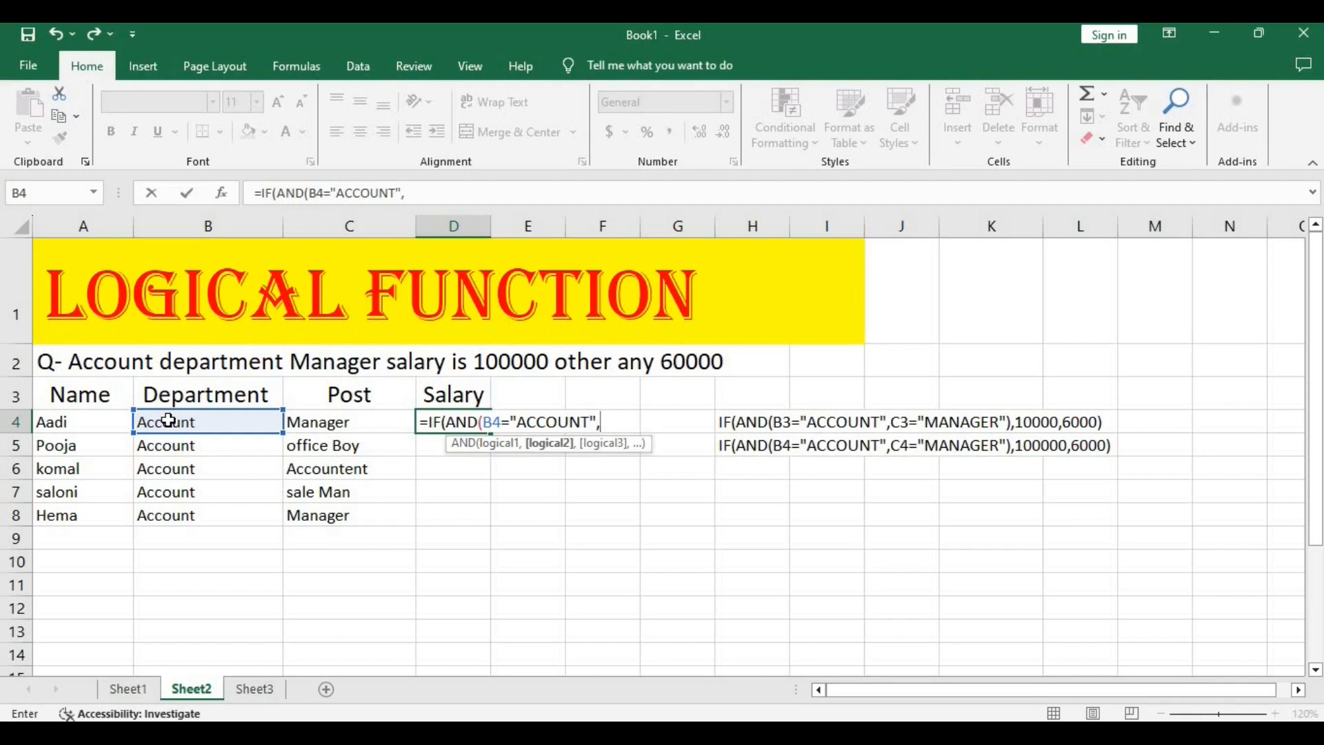
Add C4="MANAGER" as the second AND condition of the D4 formula.
click(317, 419)
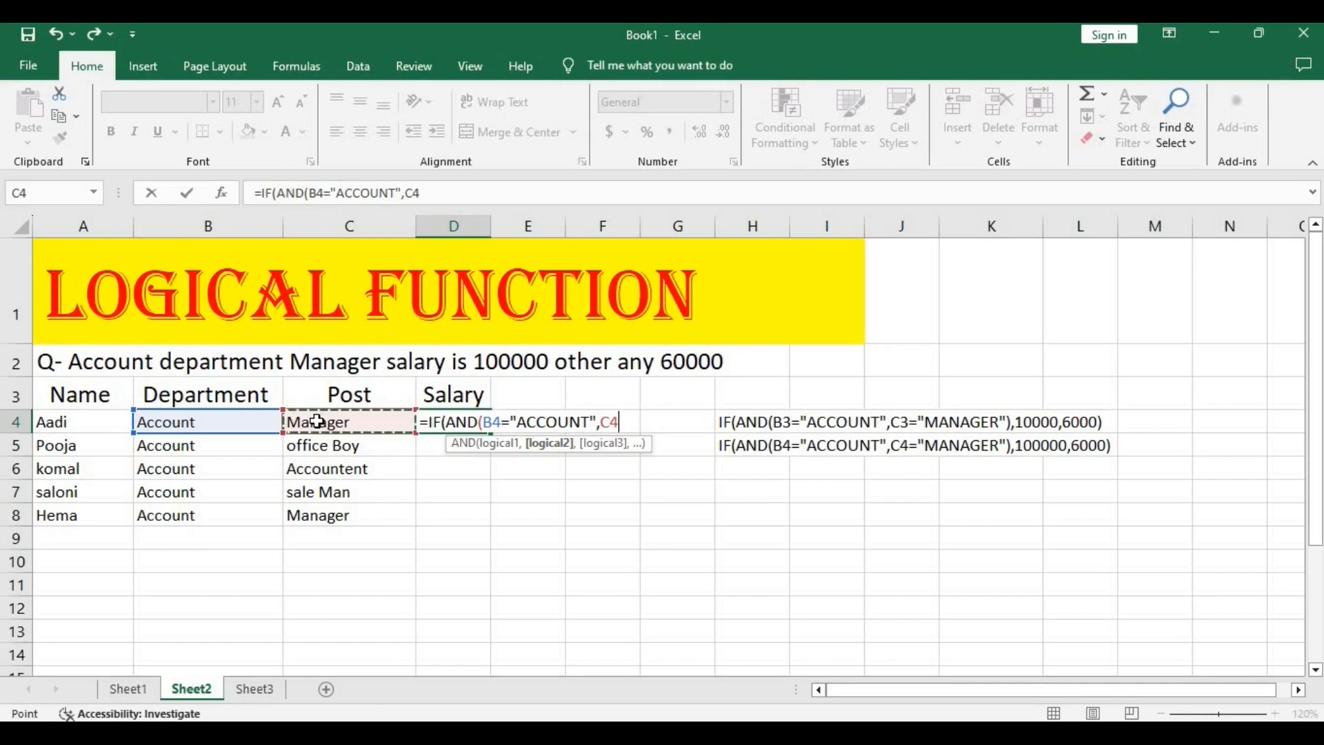
text(="MANA)
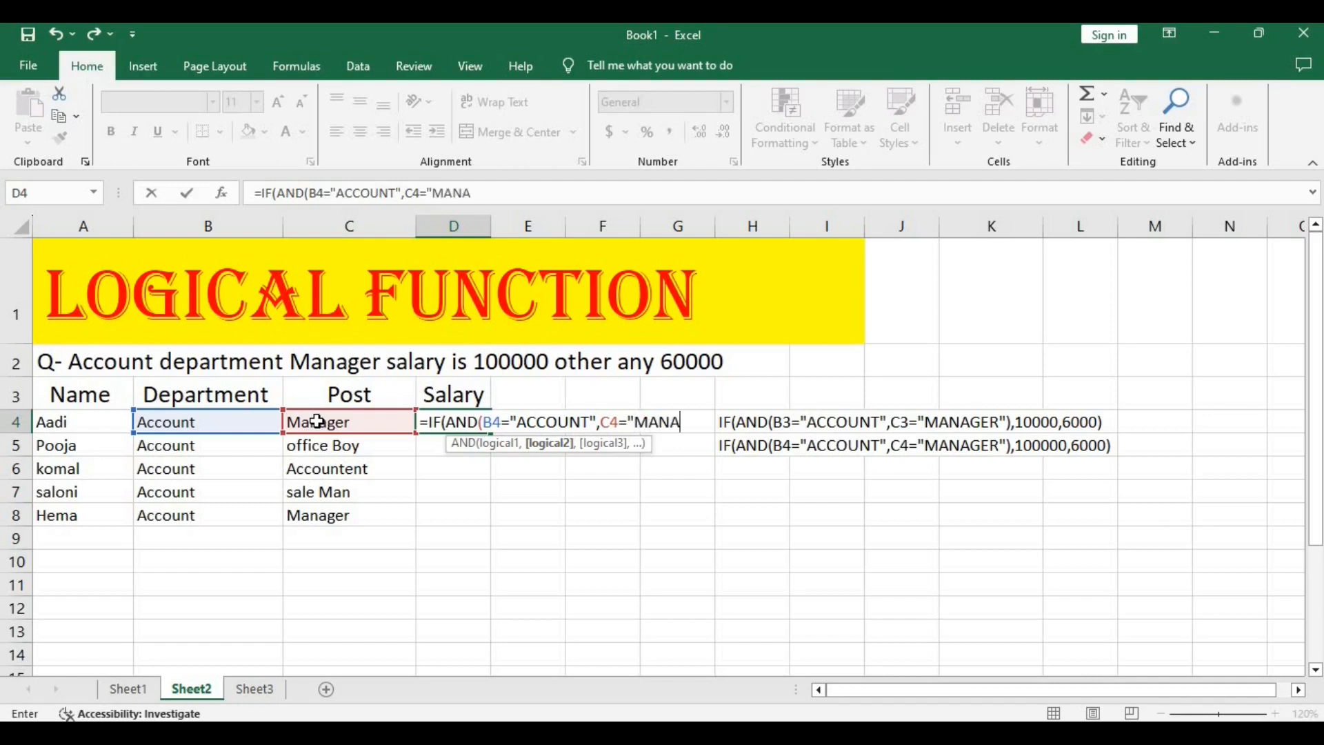
text(GER)
Close the AND test in D4, give 100000 if true and 60000 if false, and enter the formula.
text(")
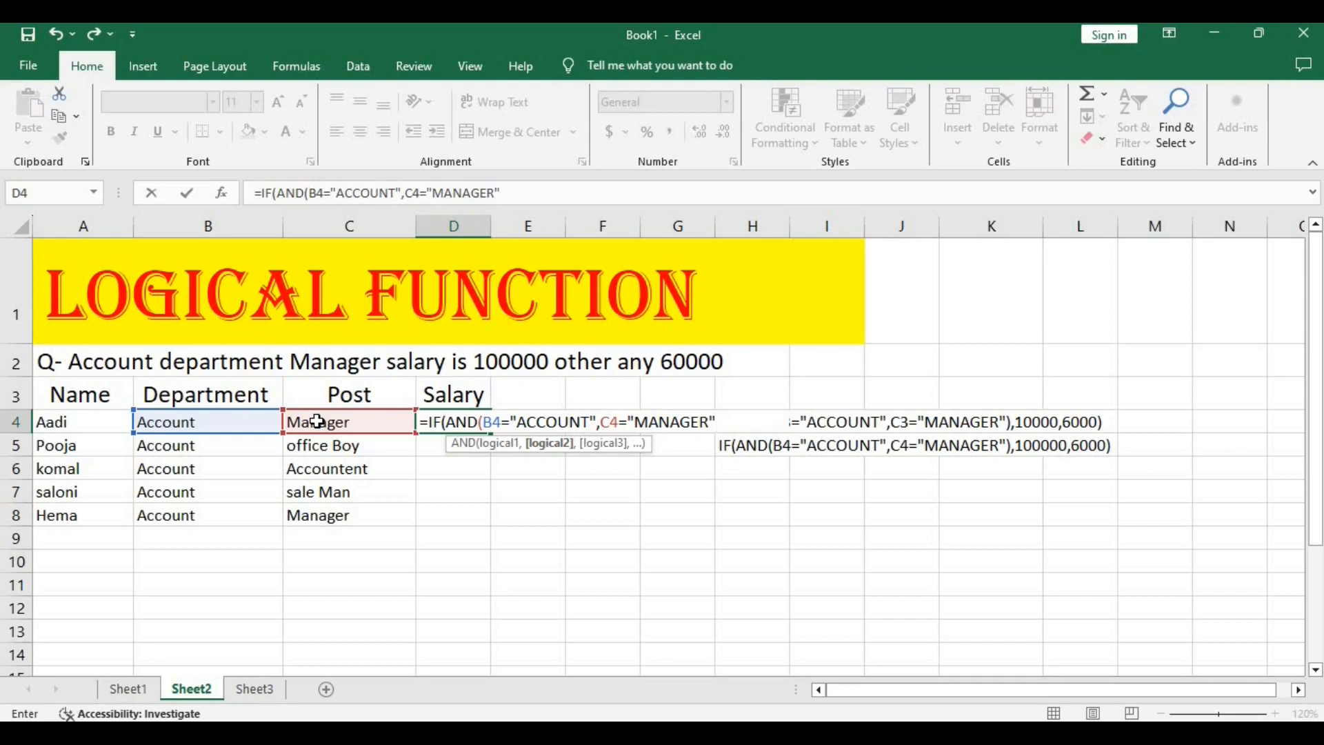
text(),)
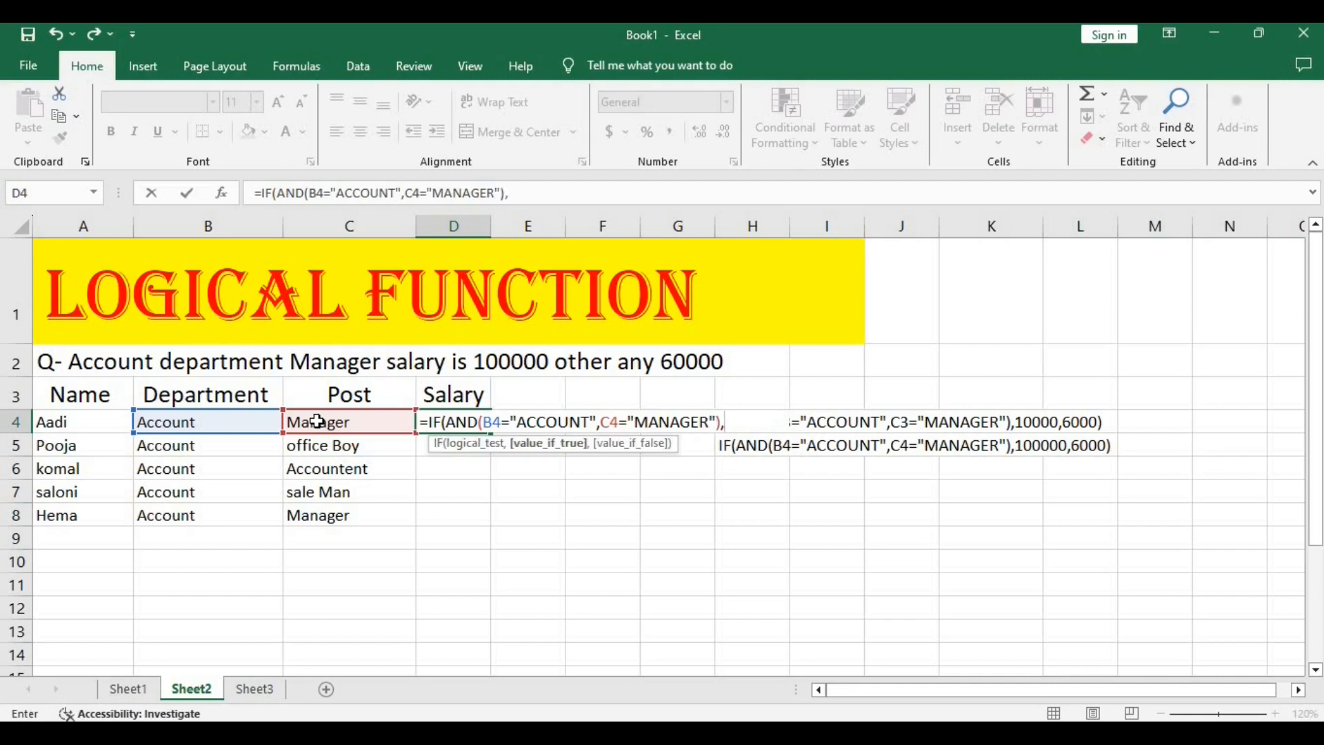
text(100000)
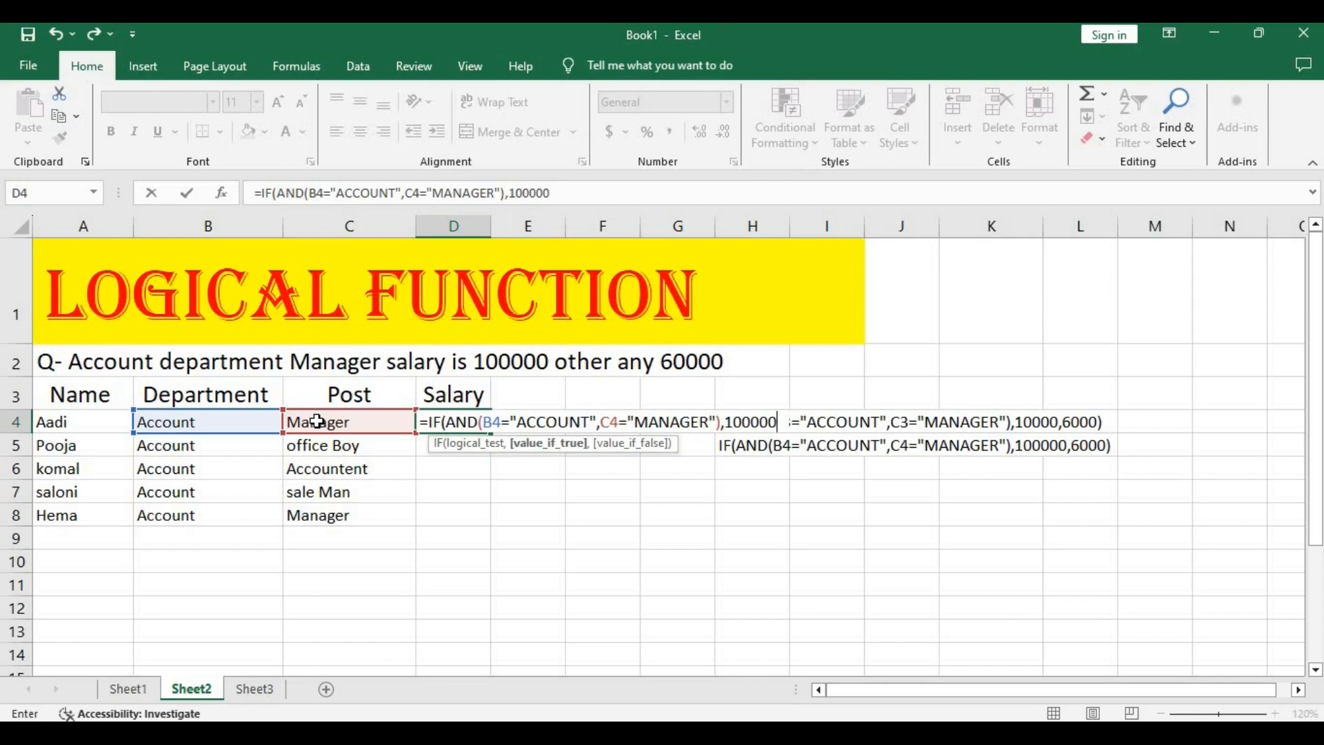
text(,)
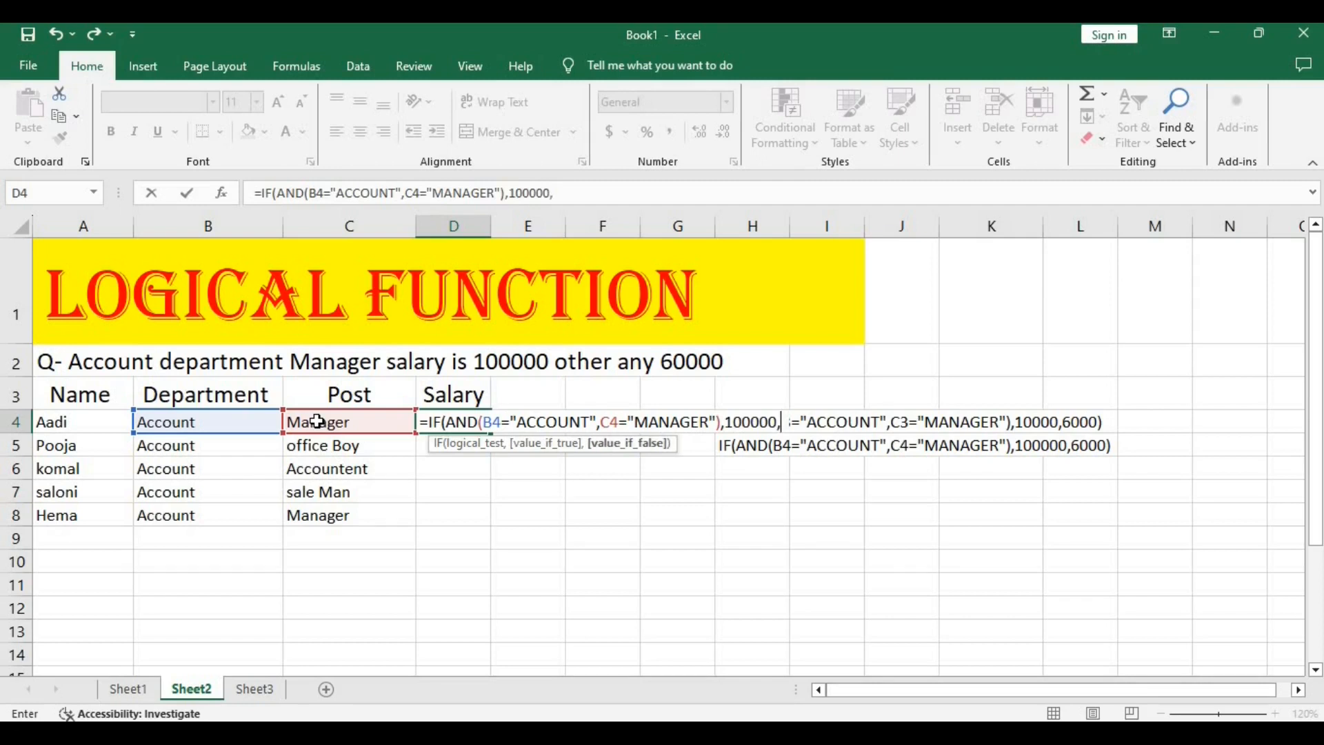
text(60000)
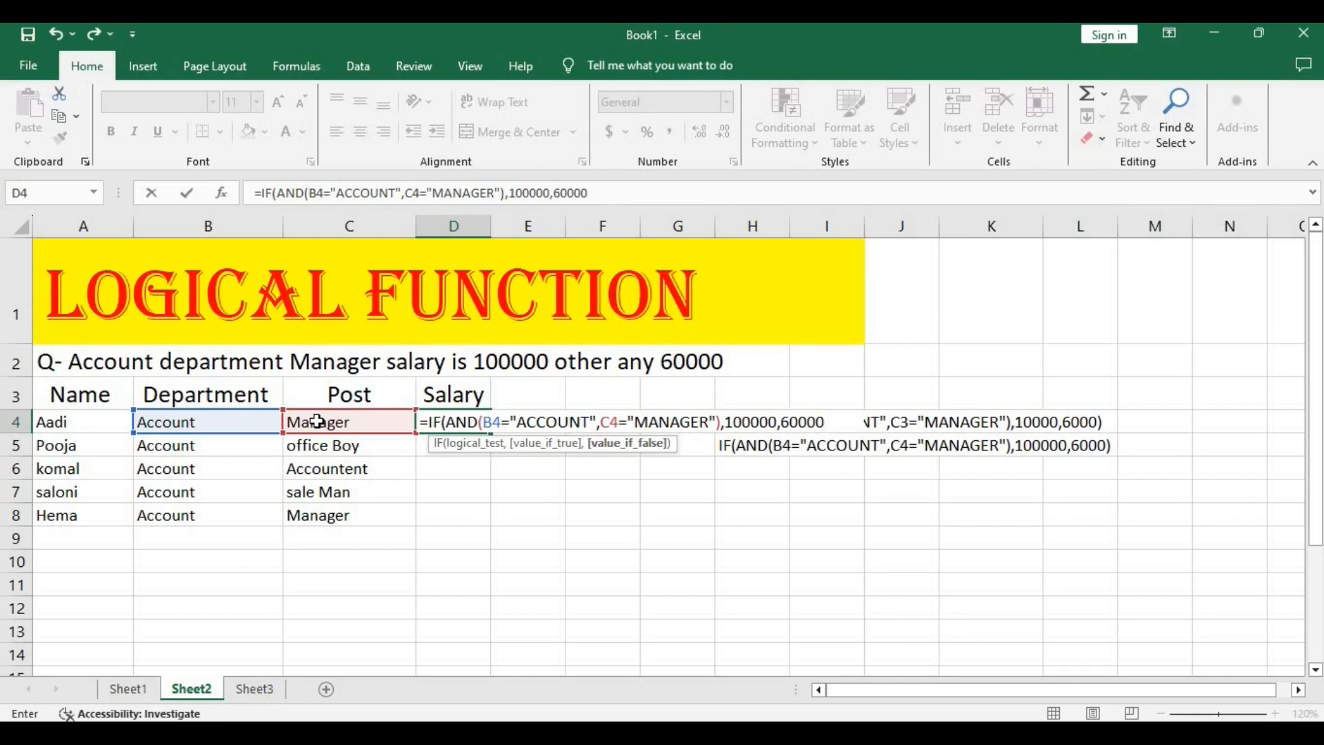
text())
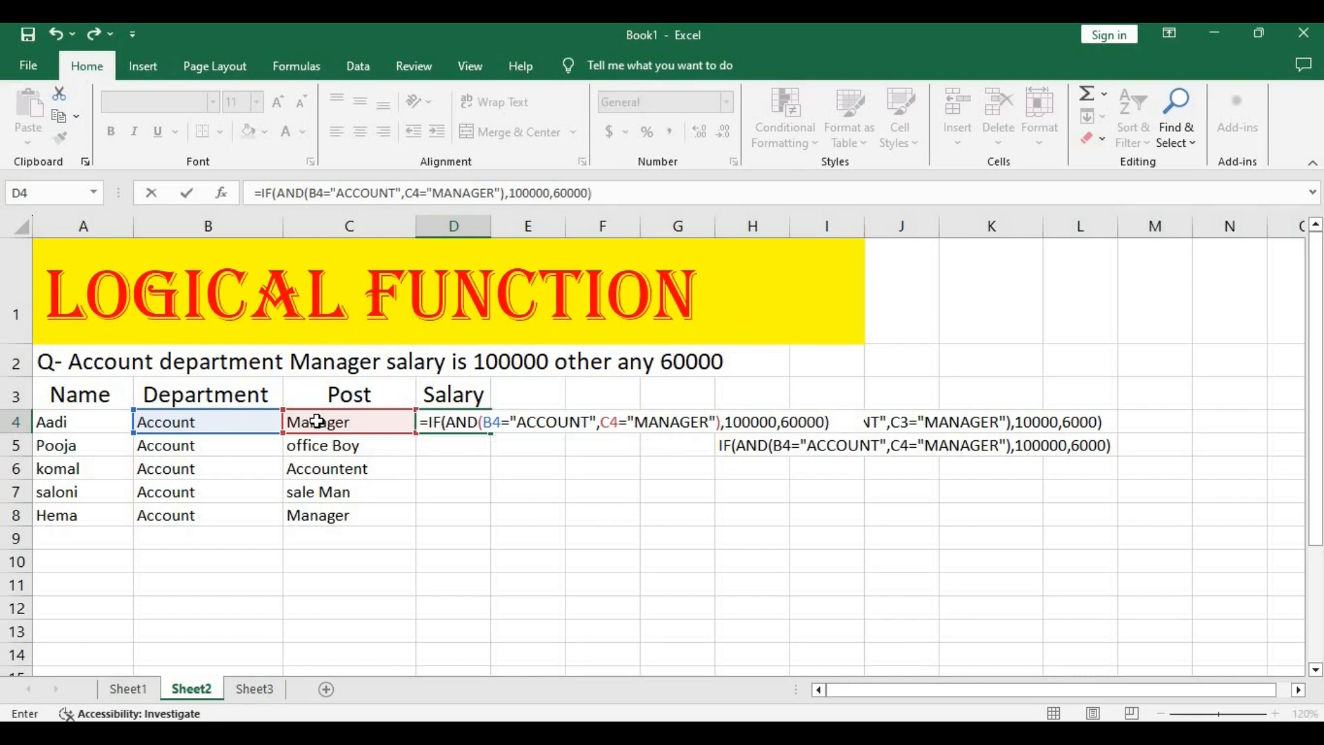
key(Return)
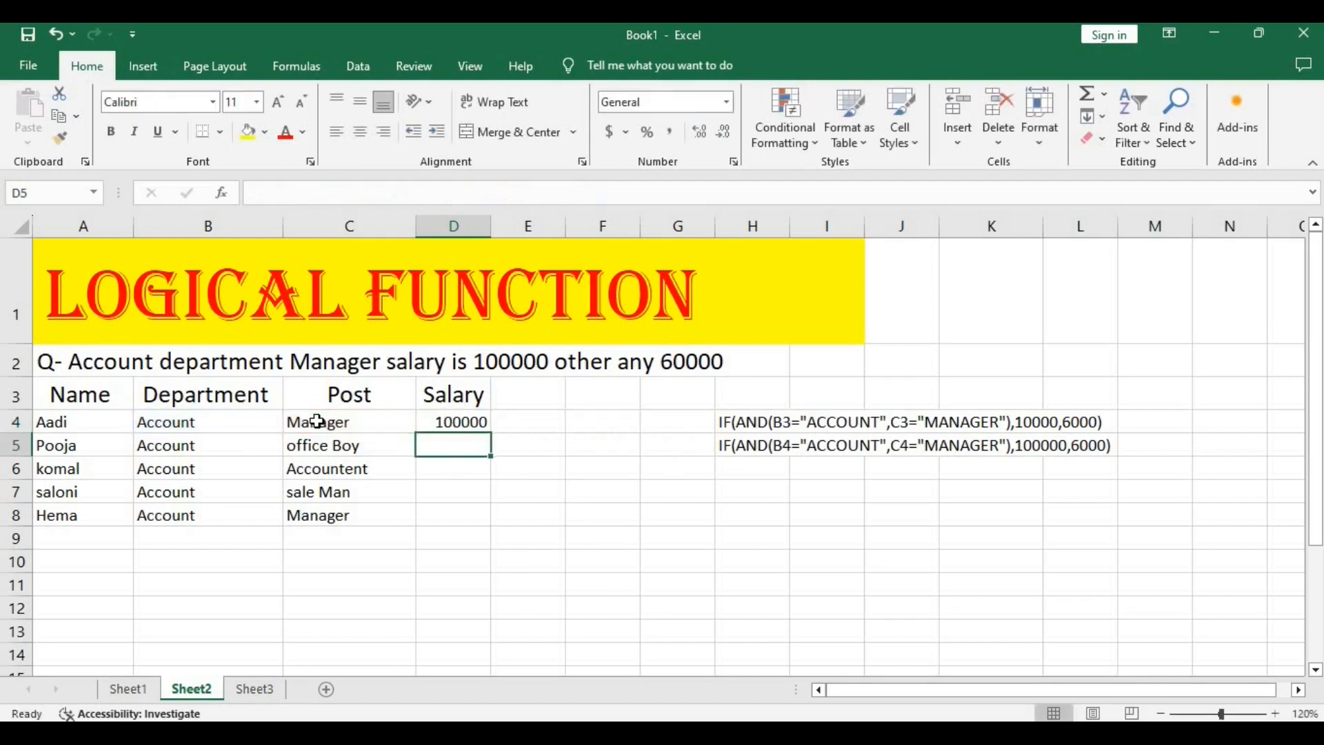
click(178, 424)
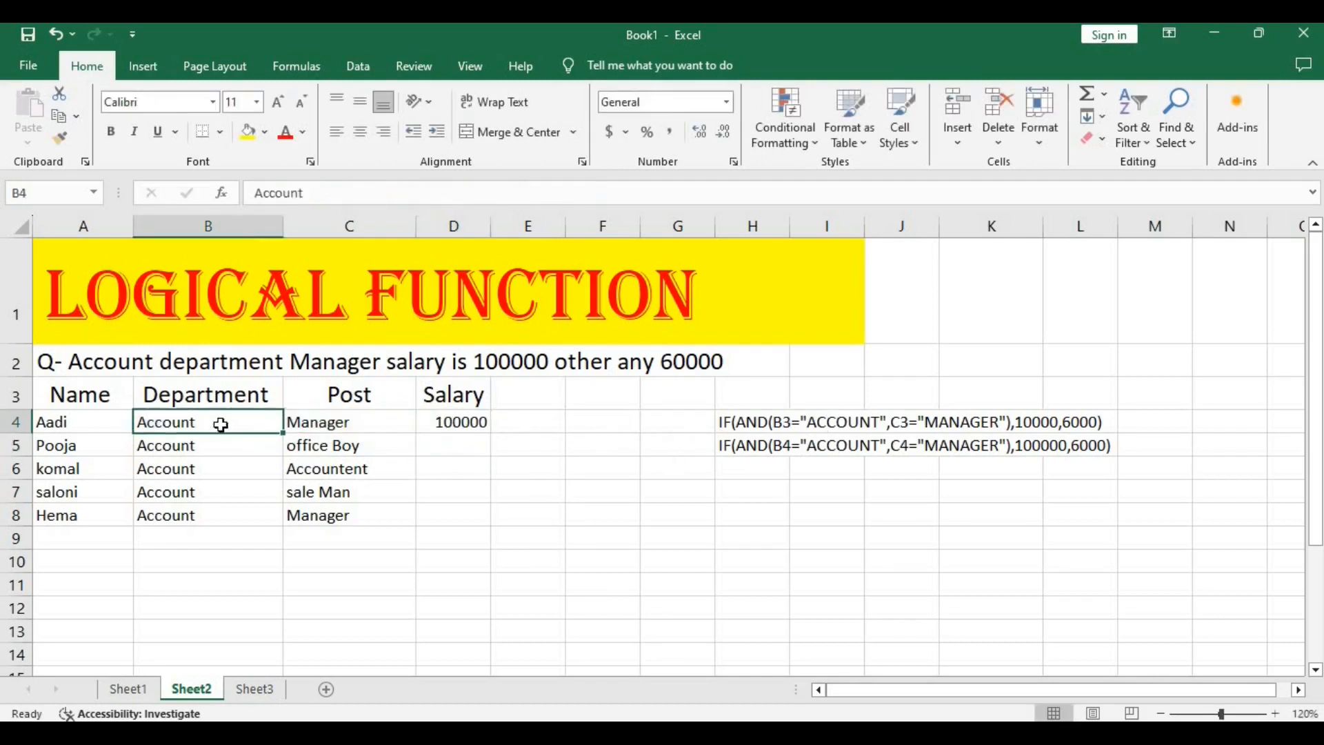
click(306, 427)
click(458, 418)
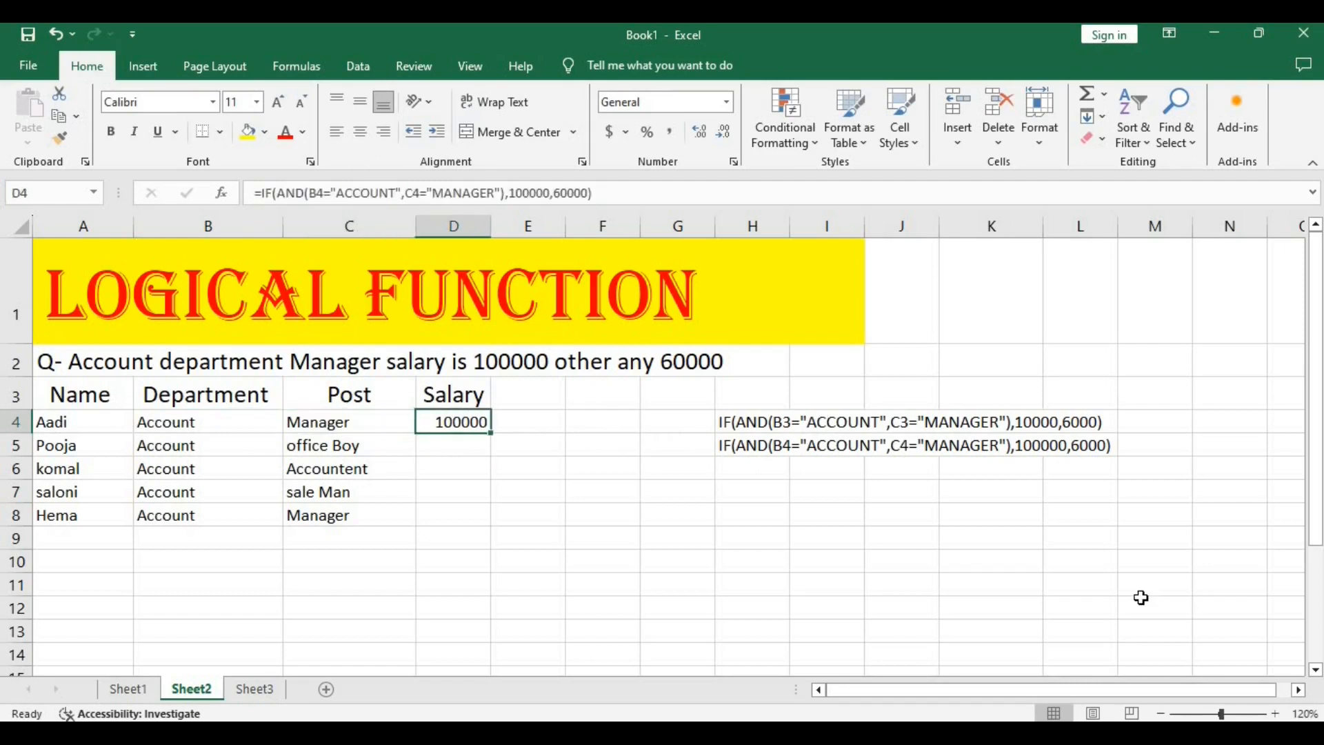
click(574, 509)
Start an IF formula with a nested AND test in salary cell D5.
click(445, 442)
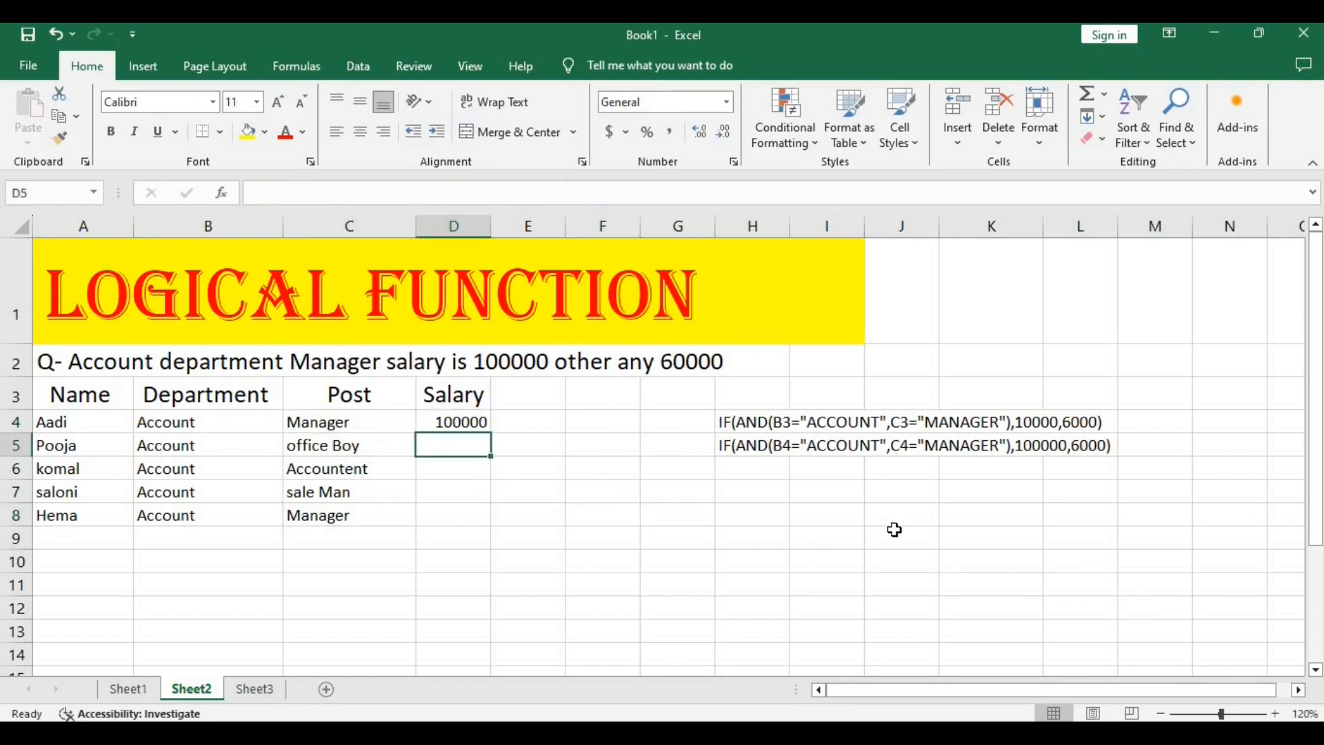
text(=)
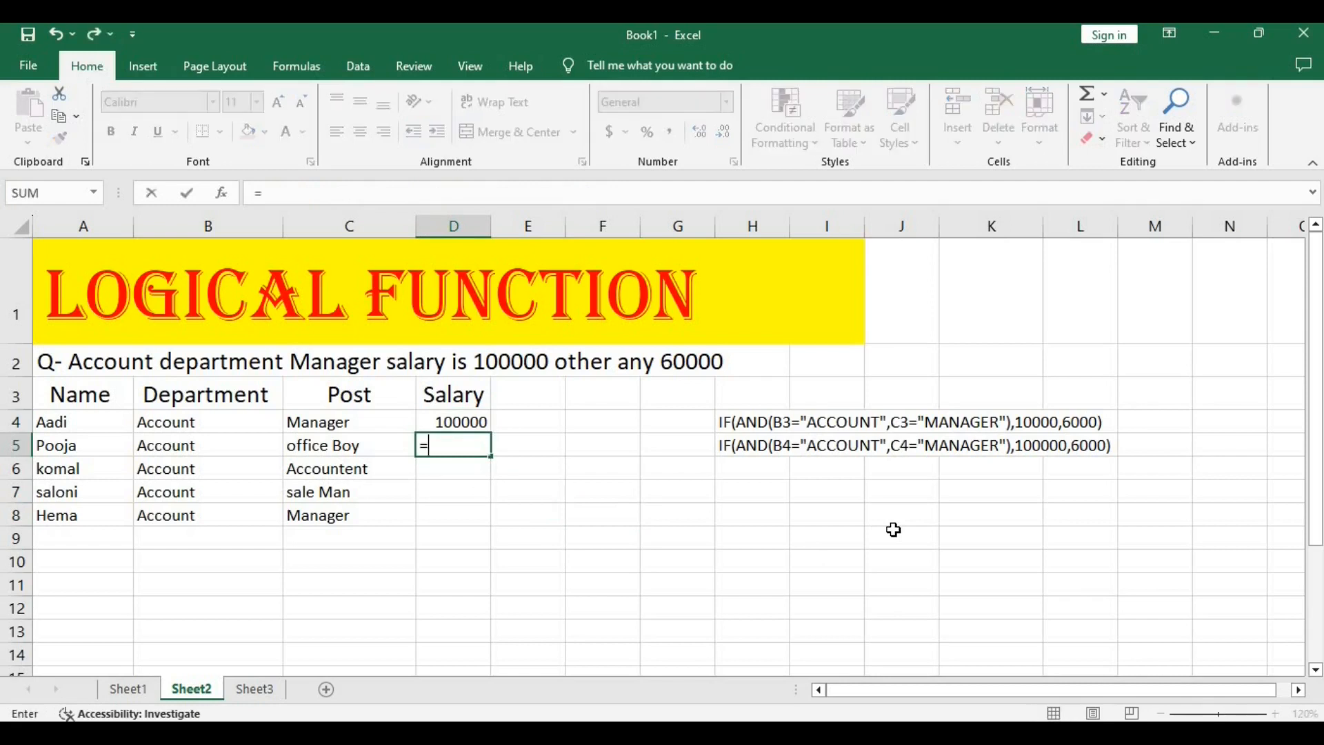
text(IF)
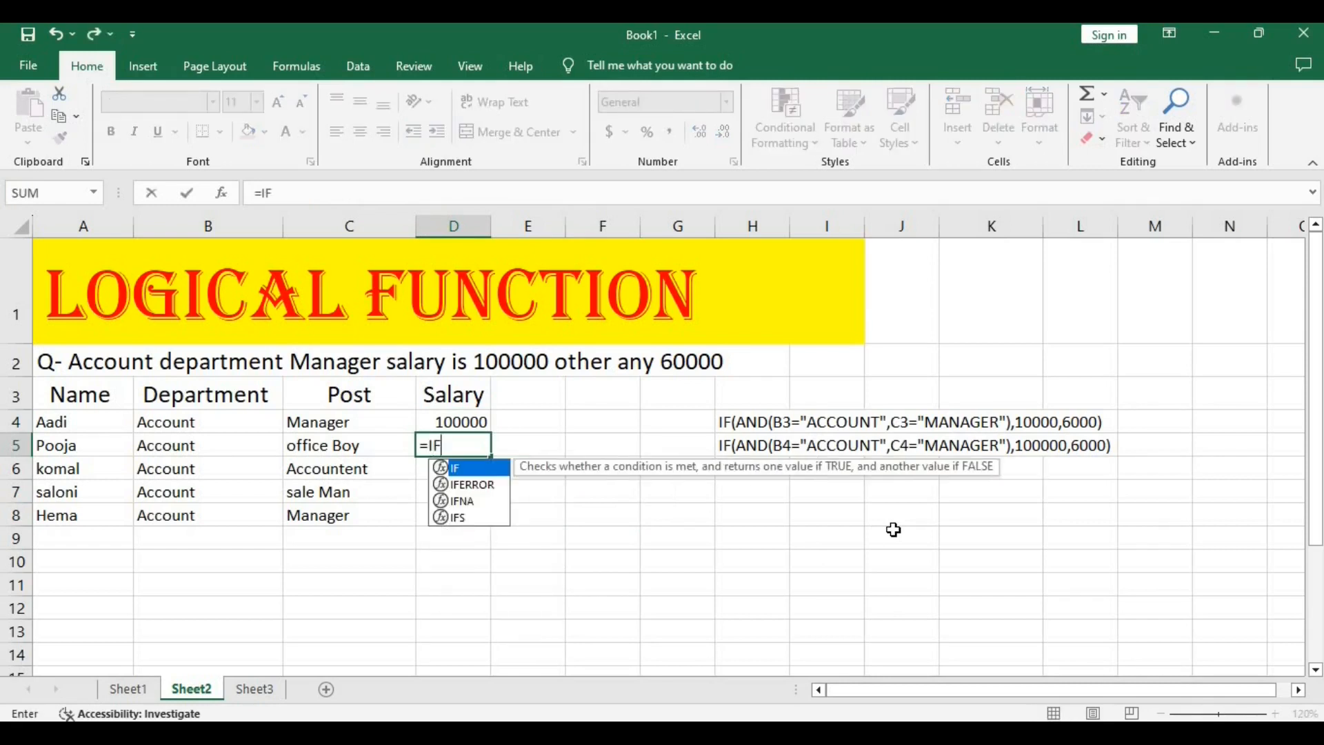
text((AN)
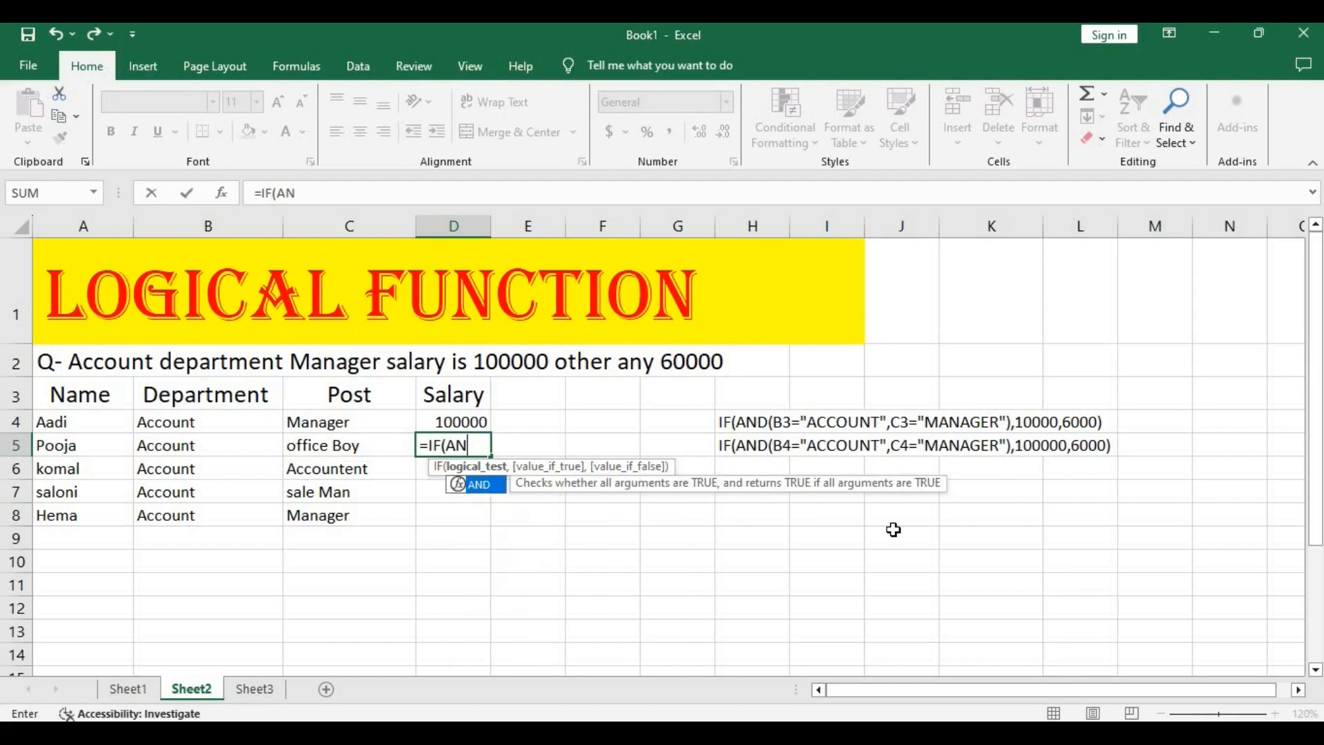
text(D()
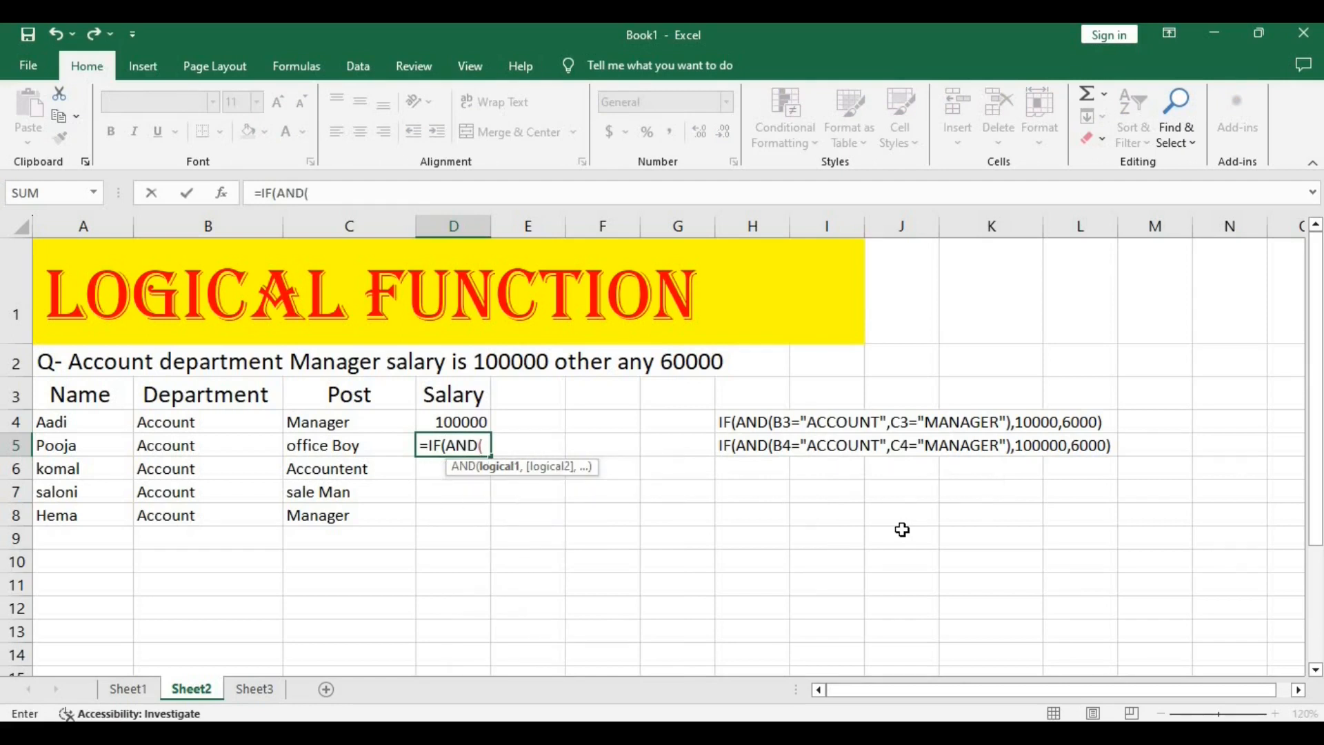
Add B5="ACCOUNT" as the first AND condition of the D5 formula.
click(208, 444)
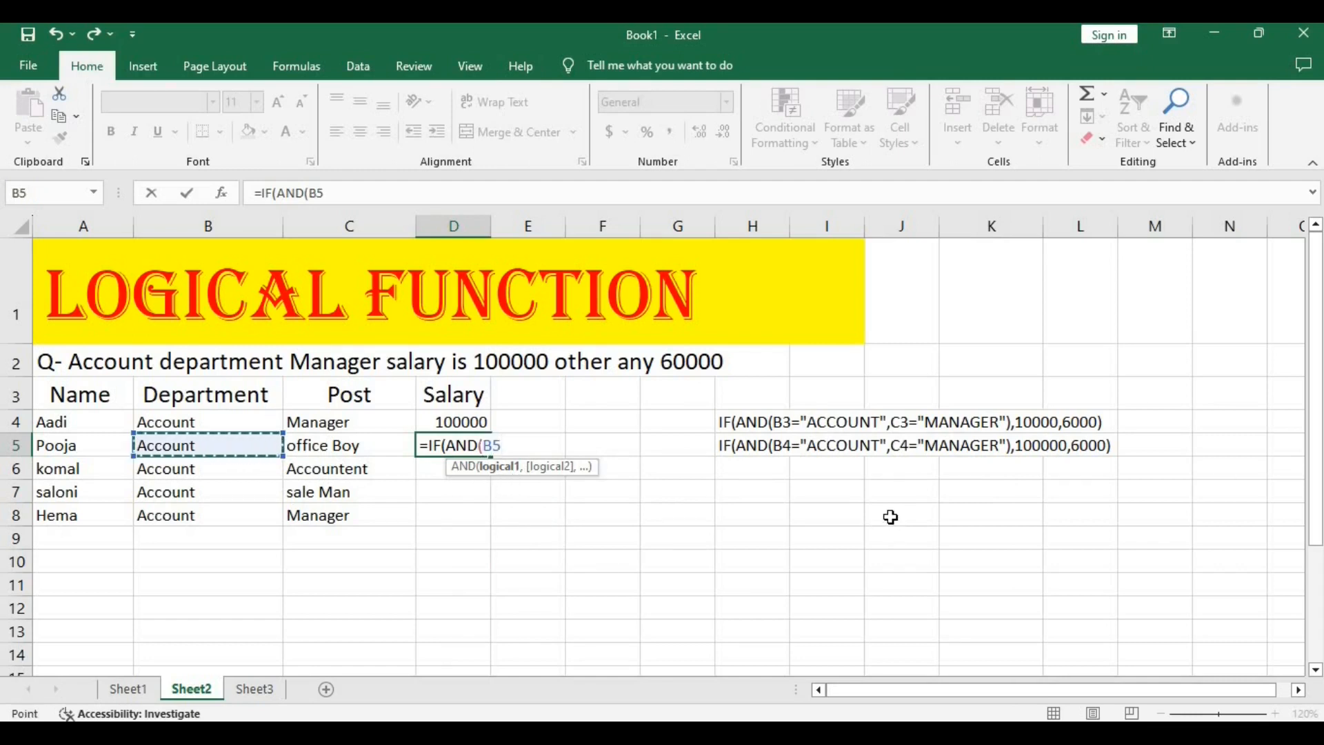
text(=)
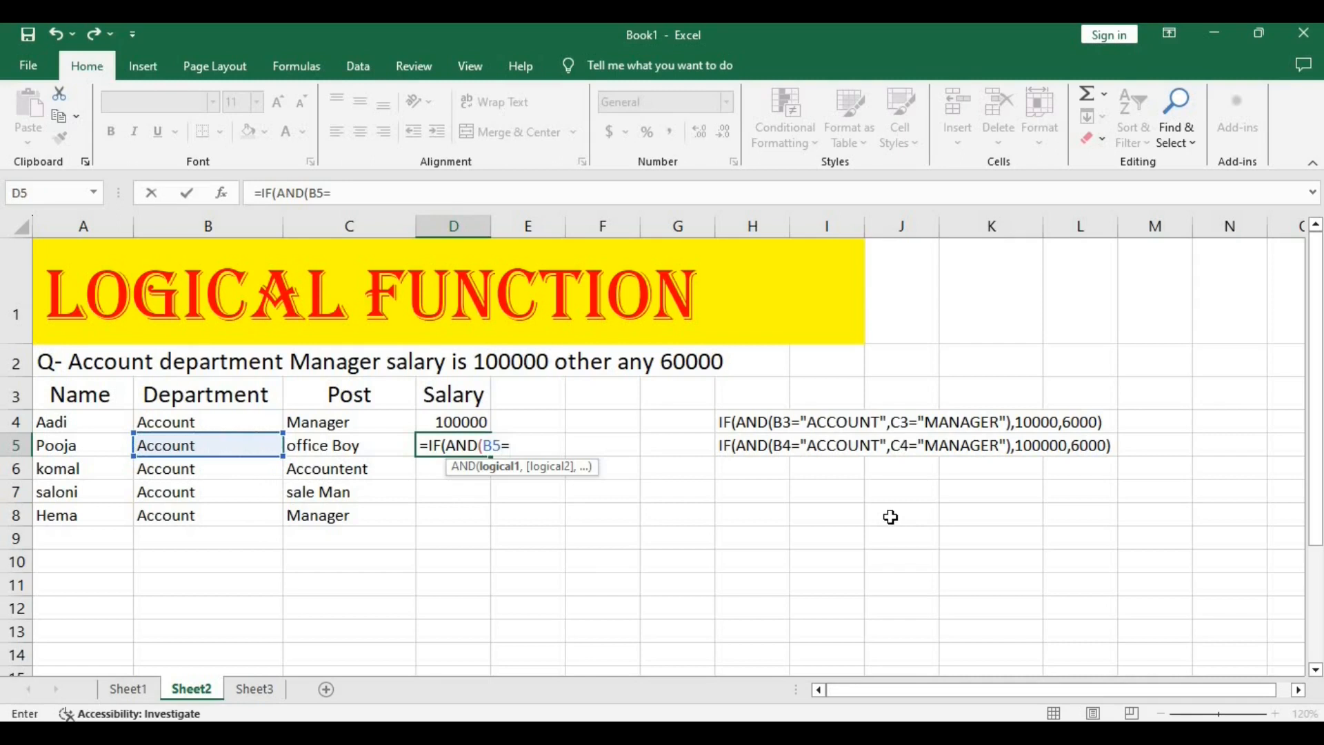
text(")
text(ACCOUNT)
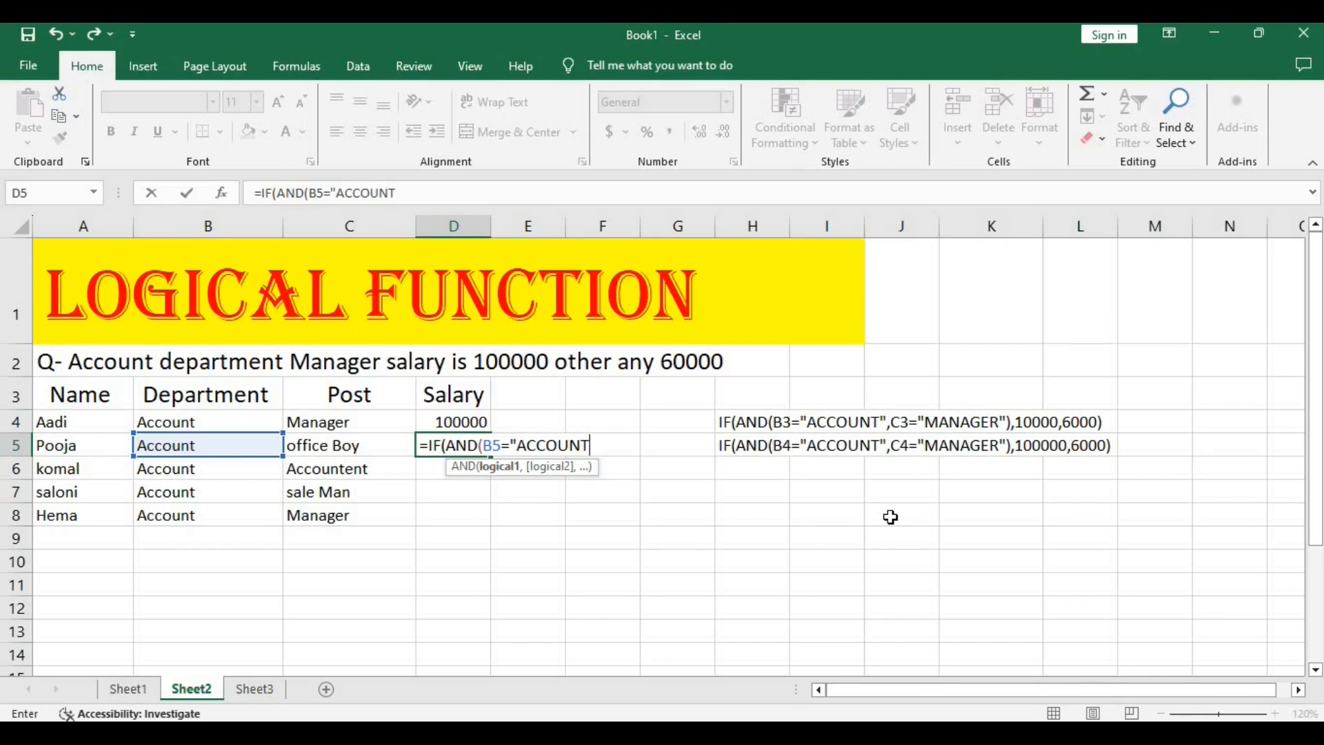
text(",)
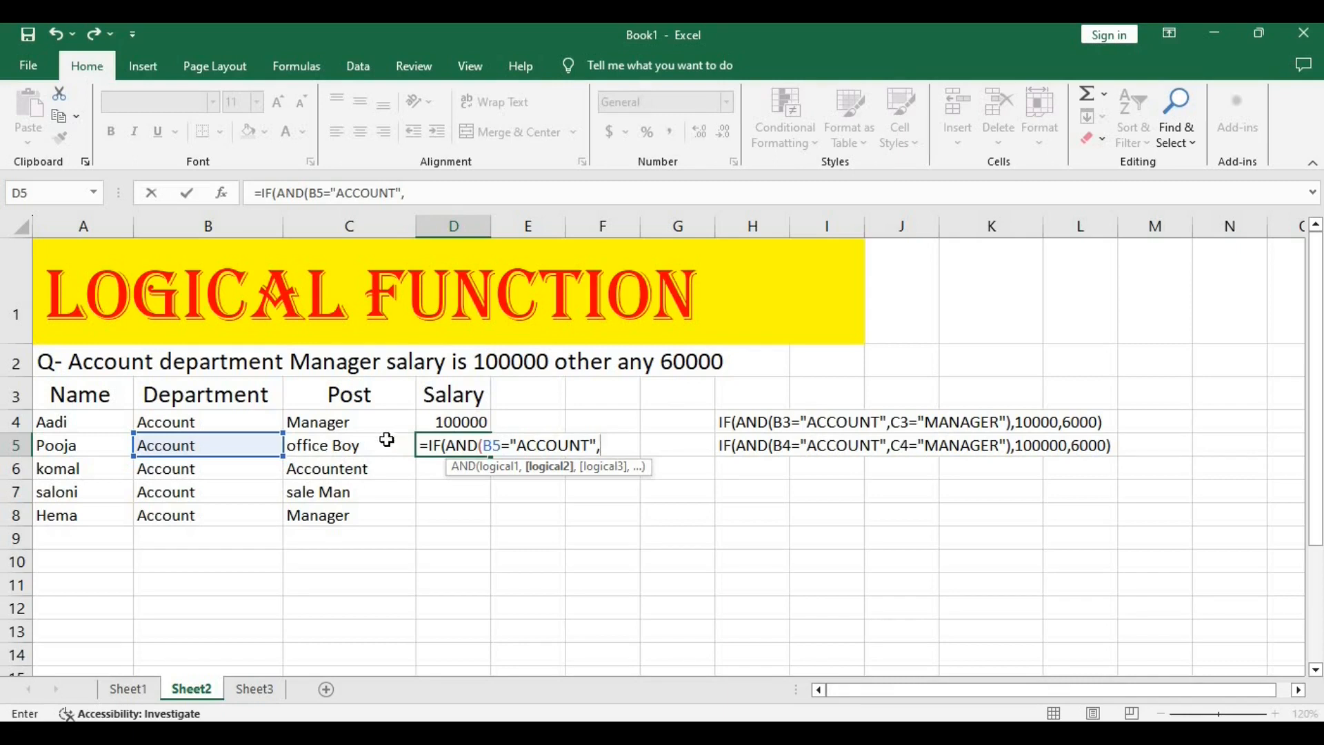
Add C5="MANAGER" as the second AND condition of the D5 formula and close the AND function.
click(347, 450)
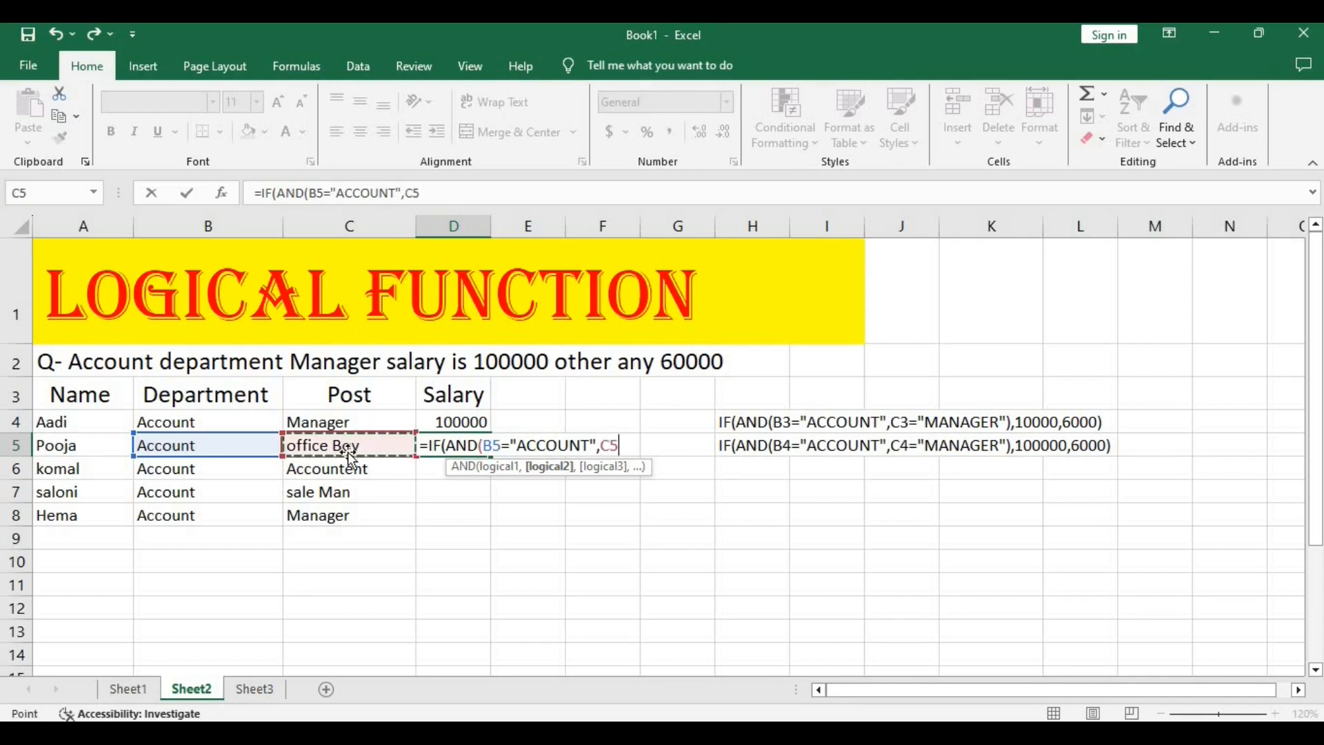
text(=)
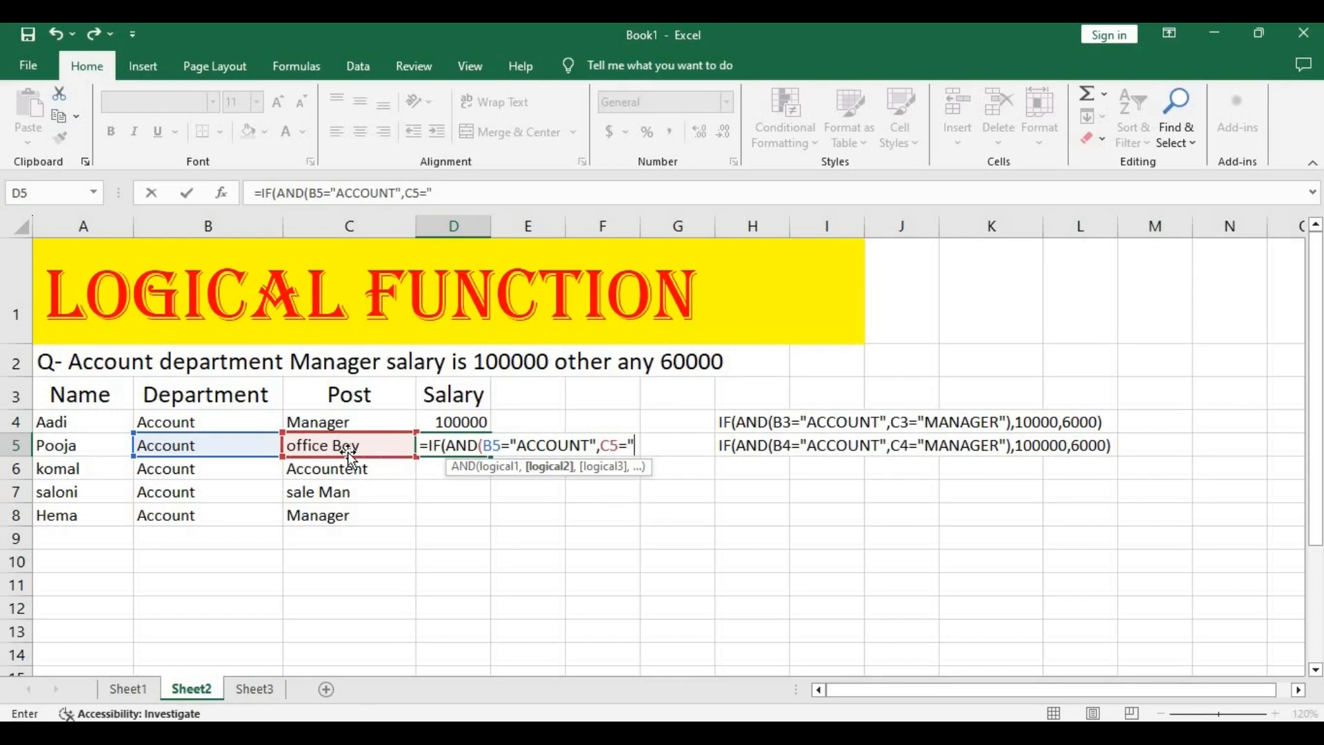
text("MANAGER)
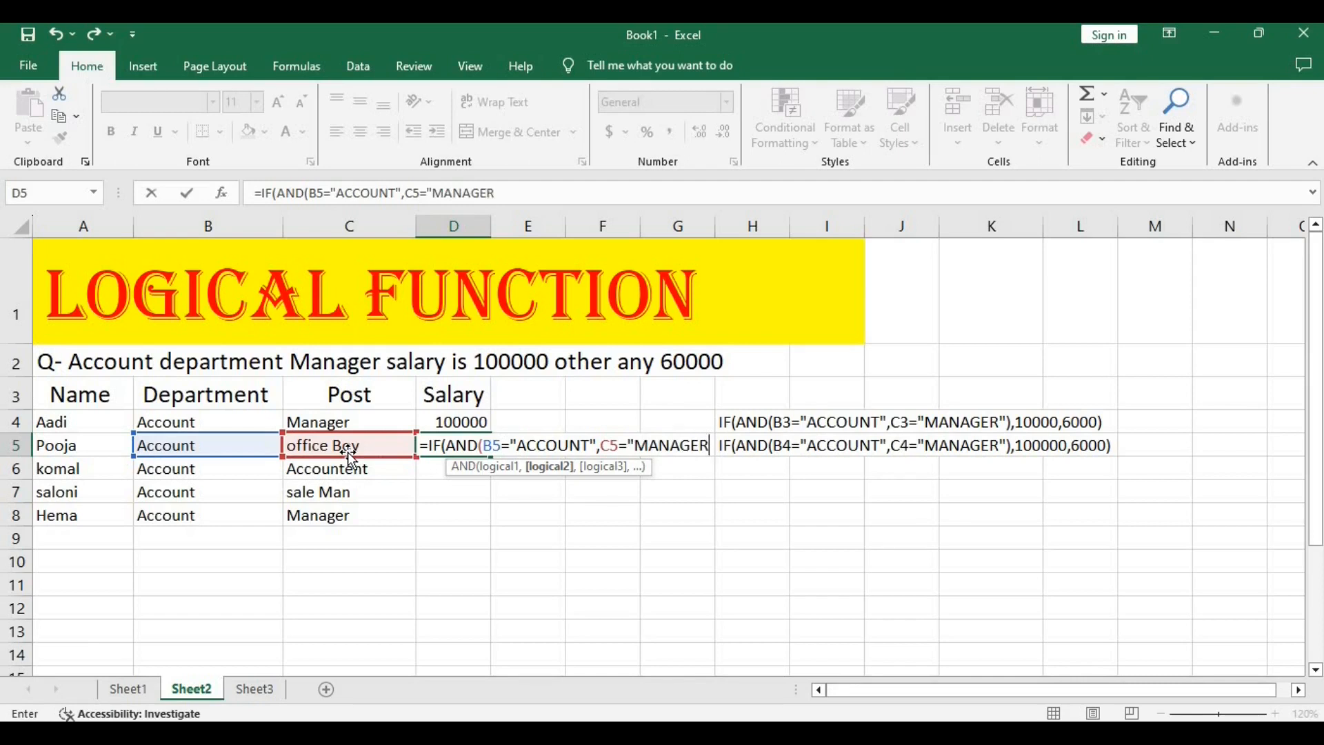
text(")
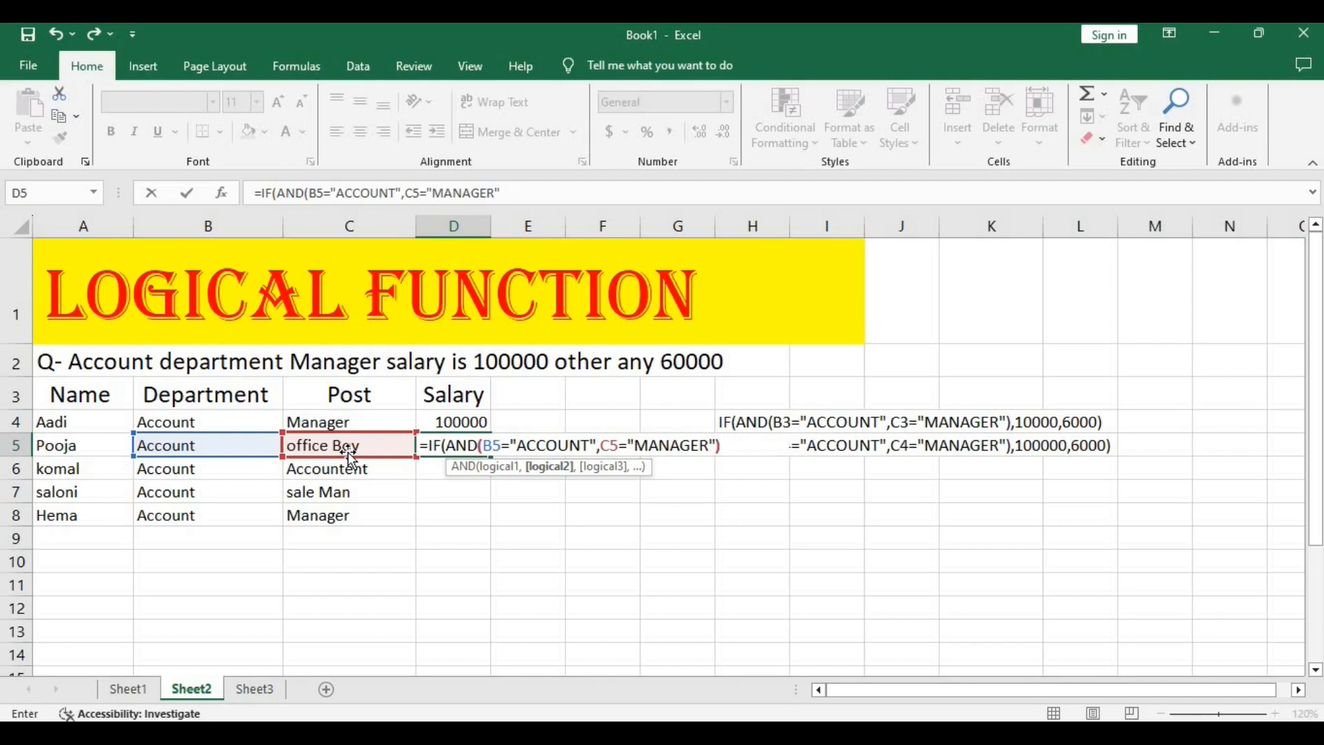
text())
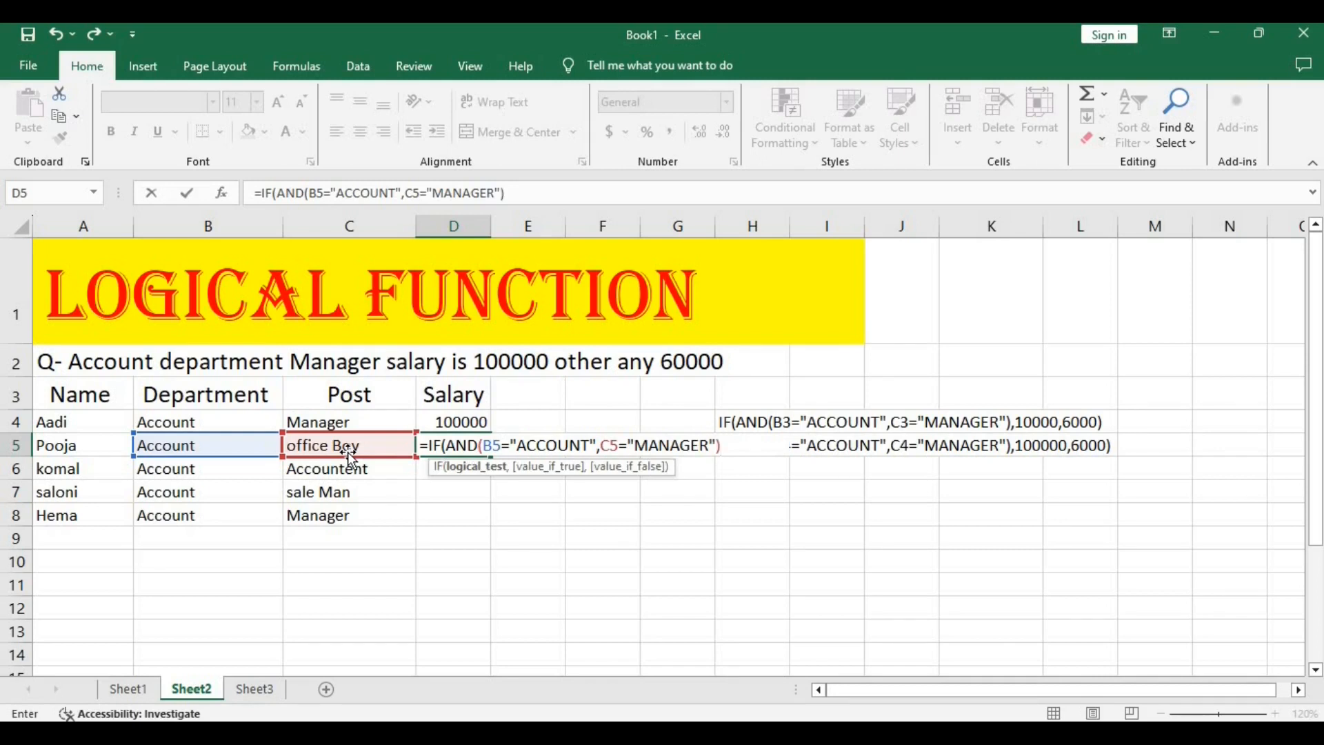
text(,)
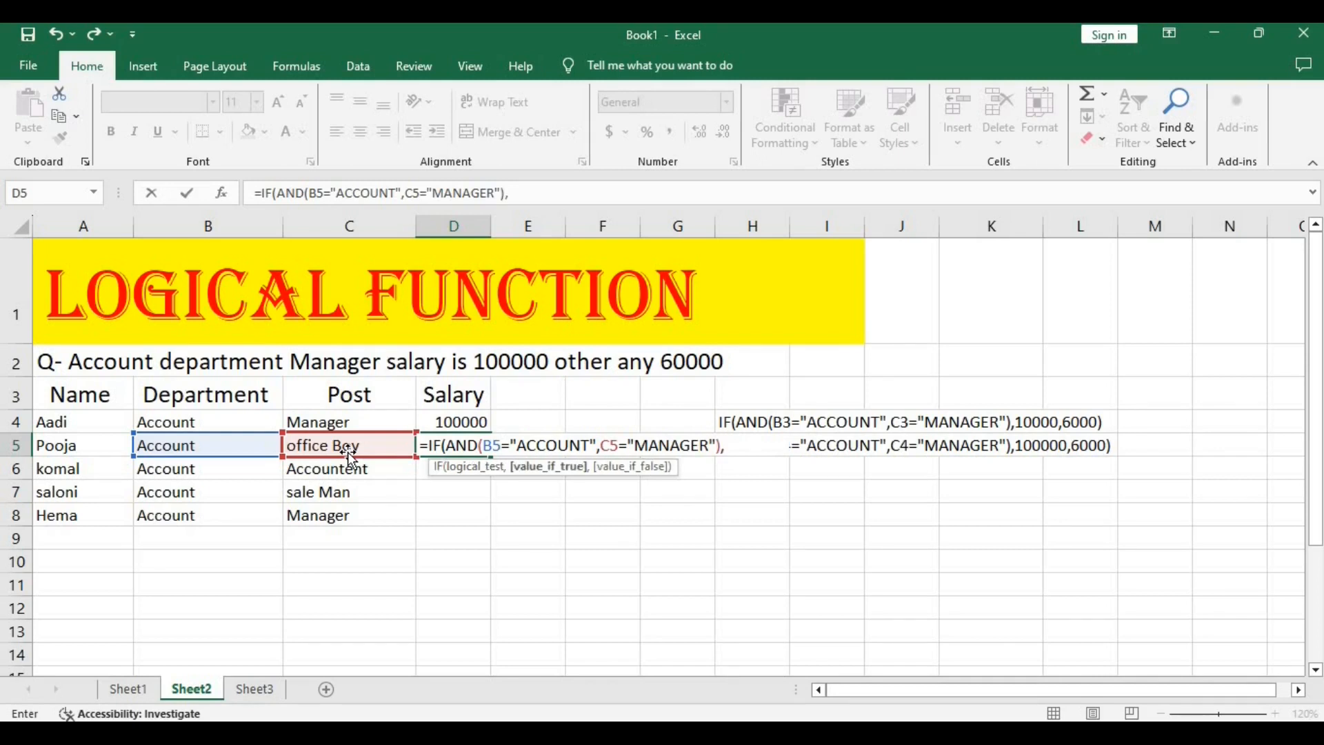
text(100000)
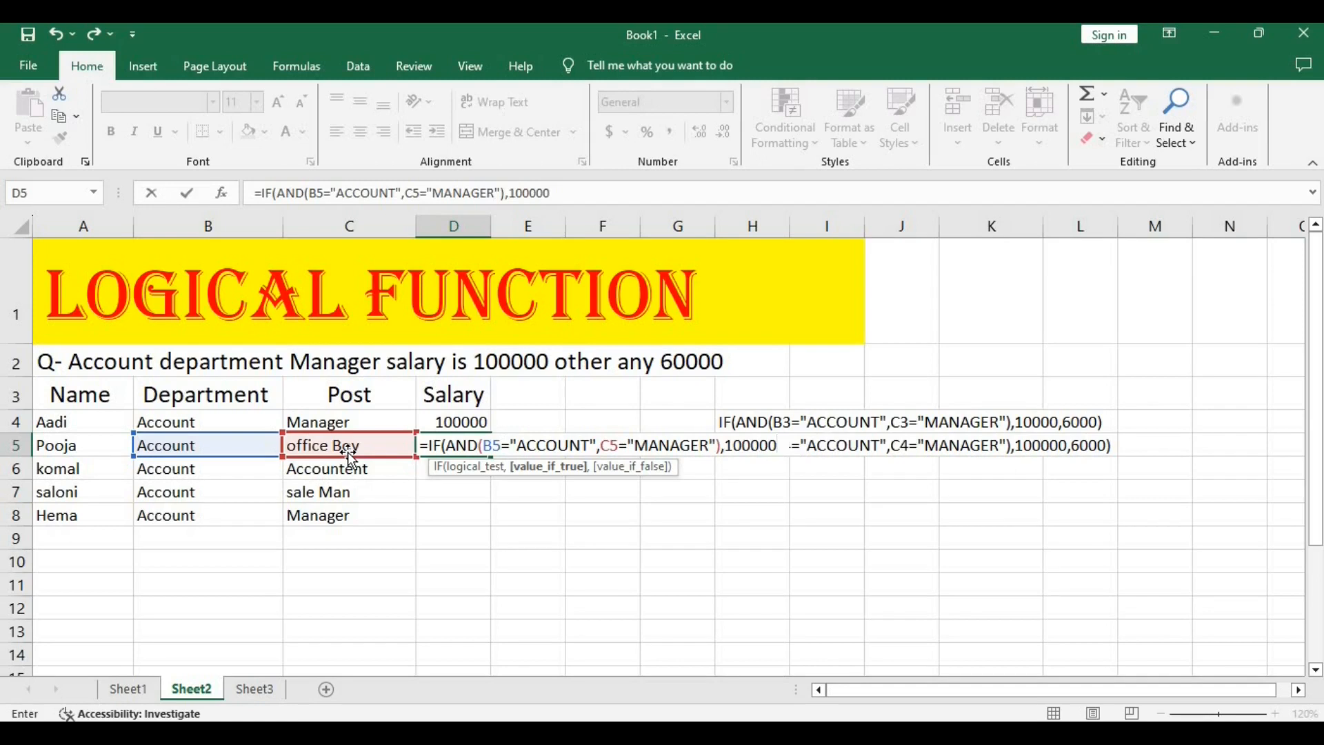
Complete the D5 formula with 100000 if true and 60000 if false, and enter it with the closing parenthesis corrected.
text(,60000)
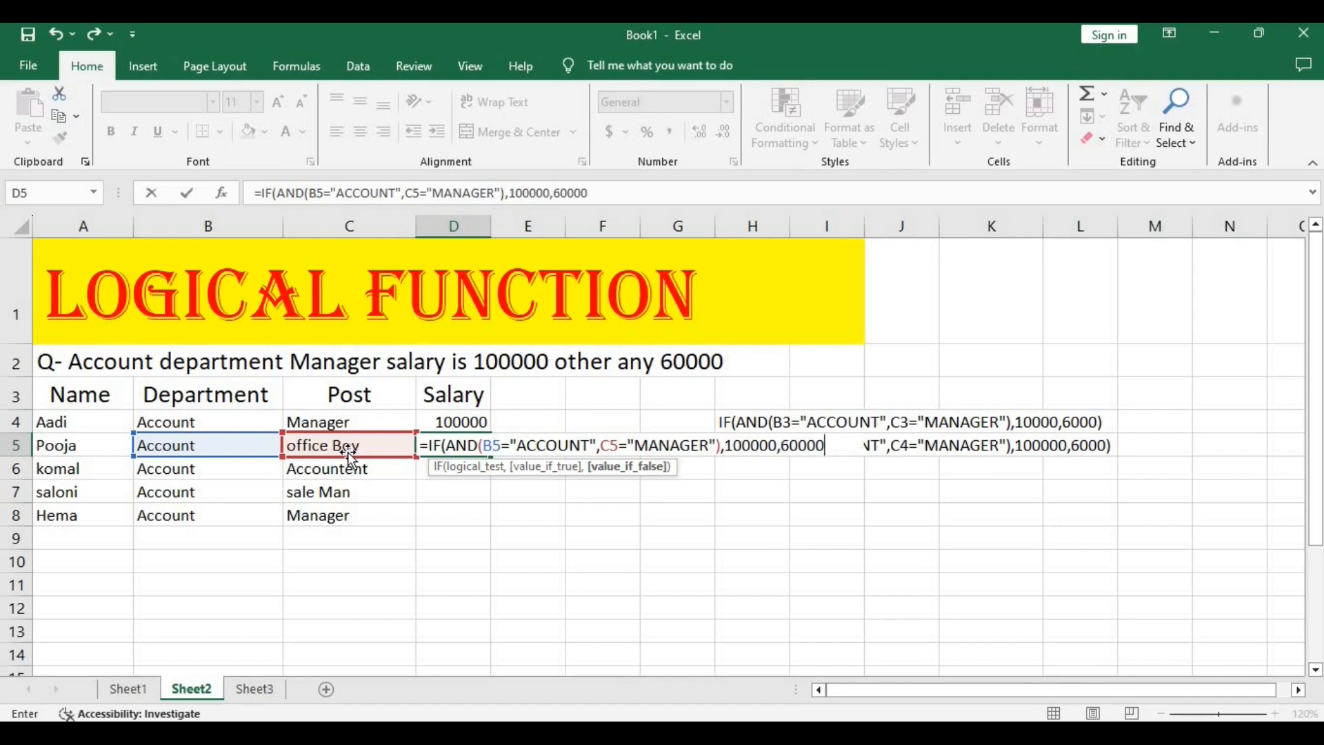
key(Return)
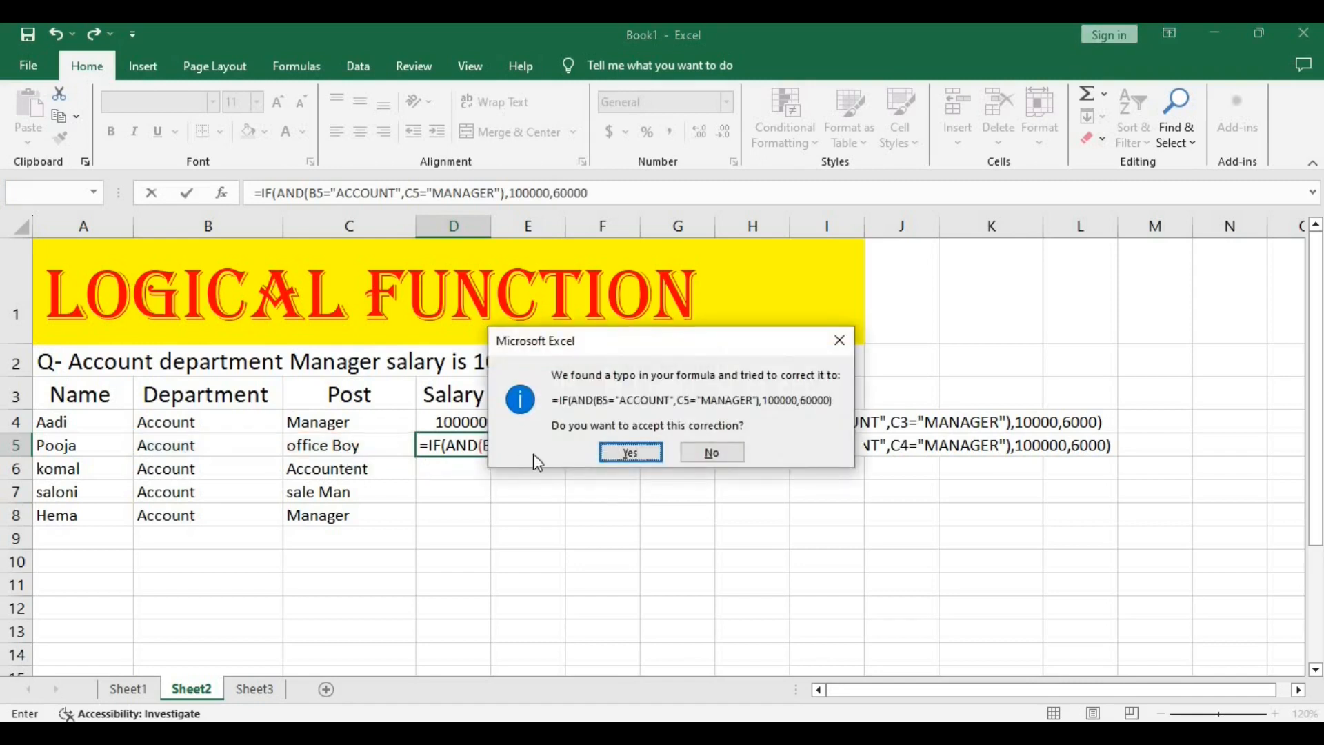
click(627, 452)
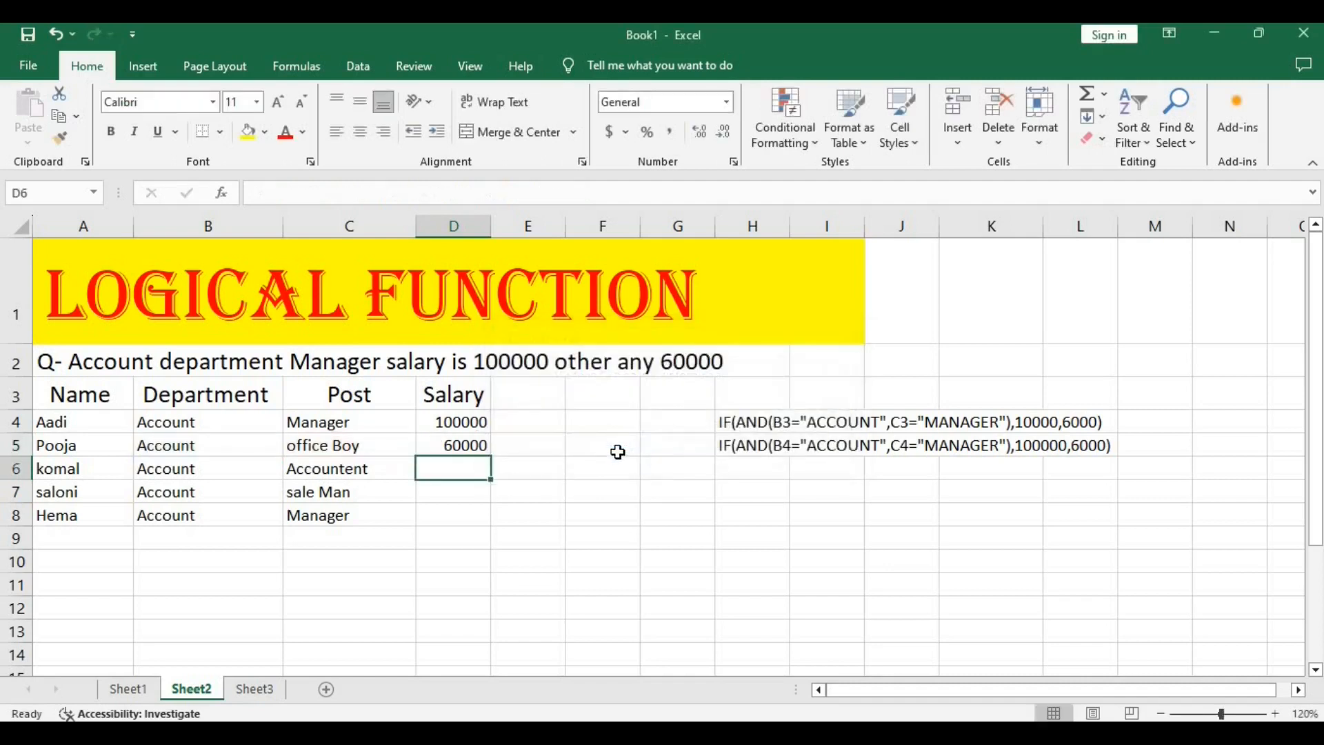
Copy the salary formula from D5 down through D8.
key(Up)
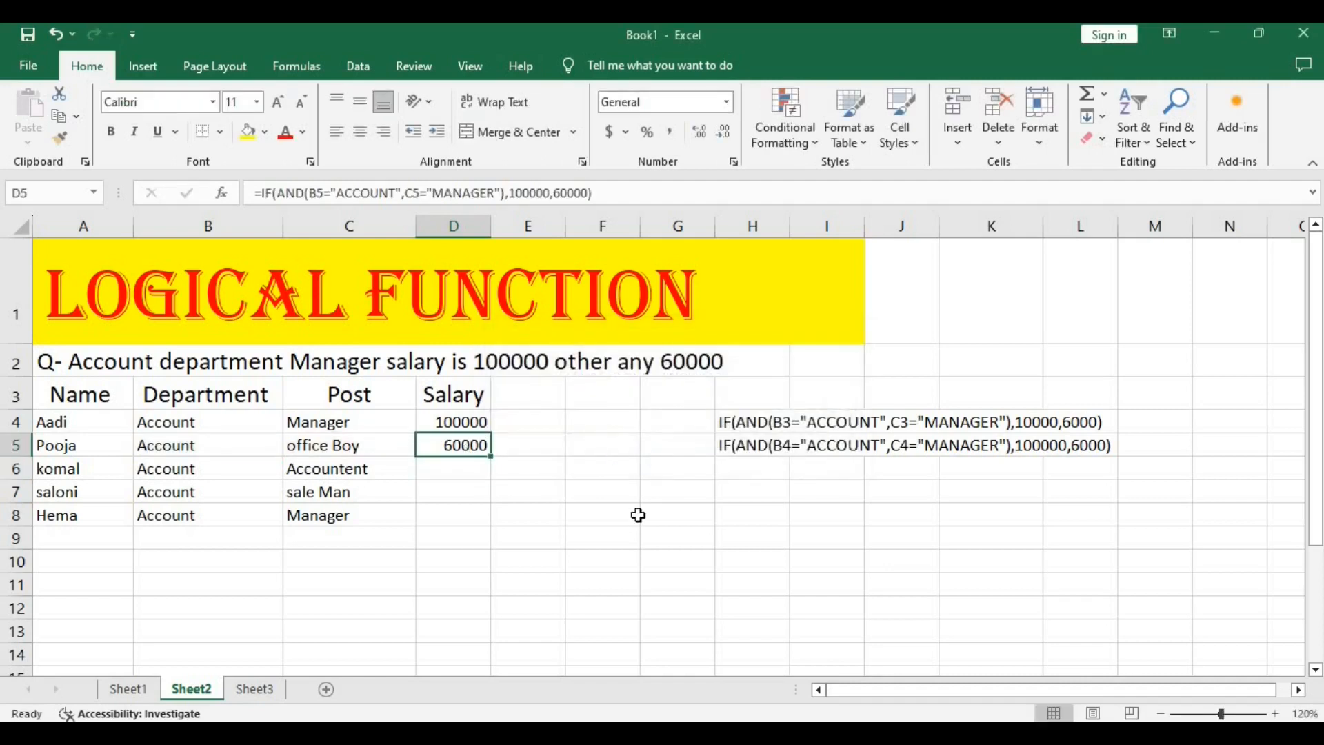
click(192, 446)
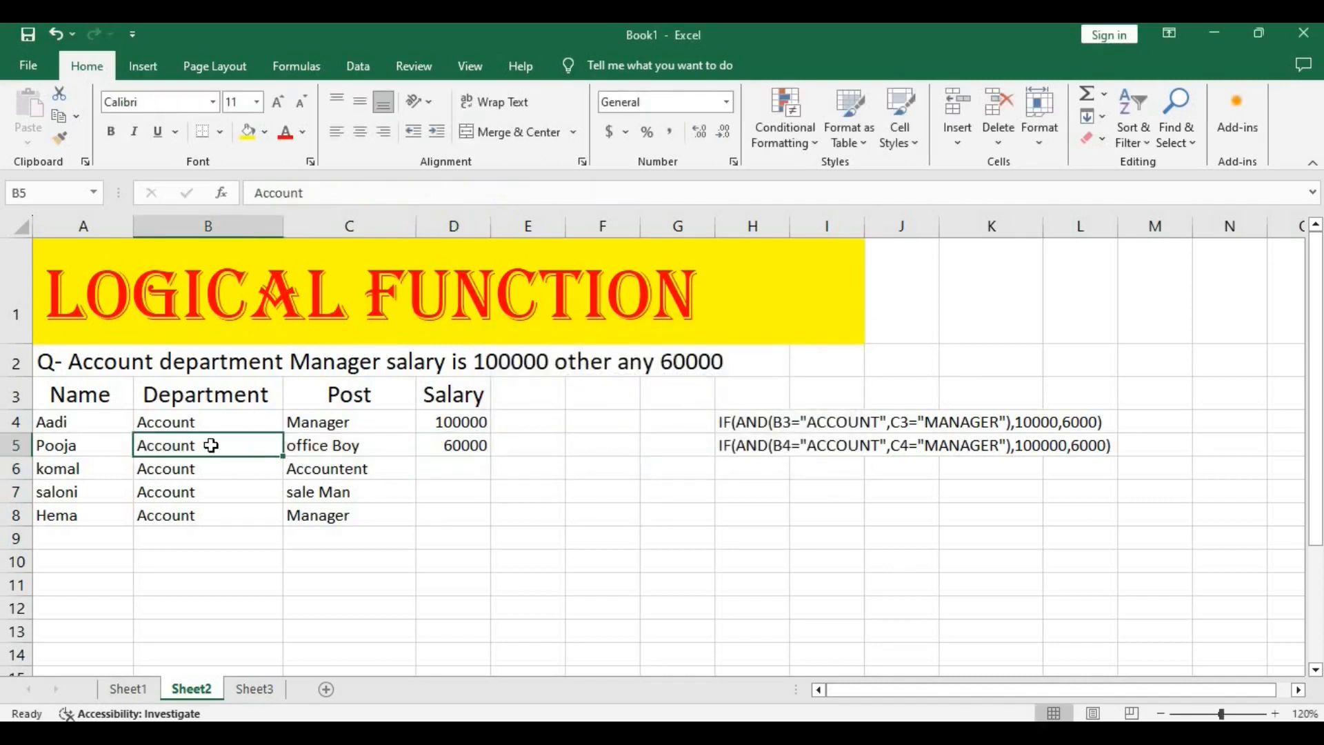
click(351, 445)
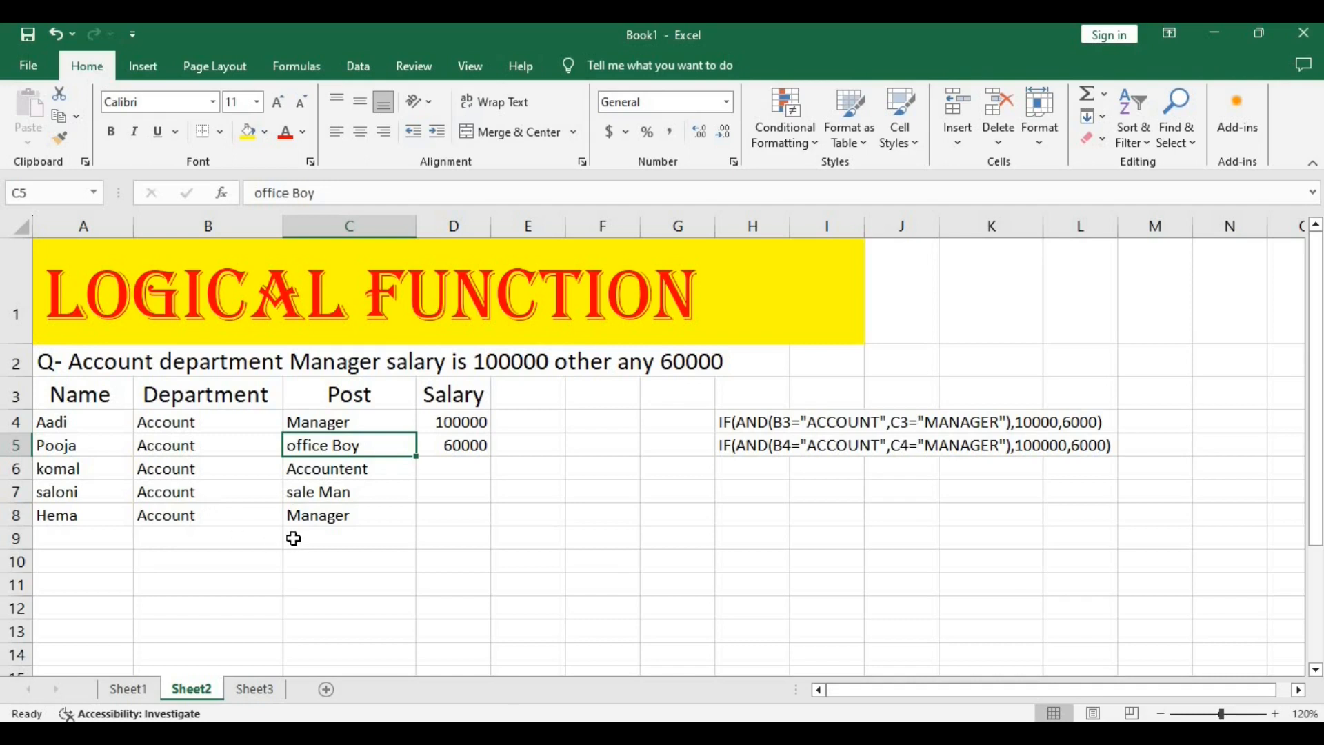
click(464, 514)
click(476, 444)
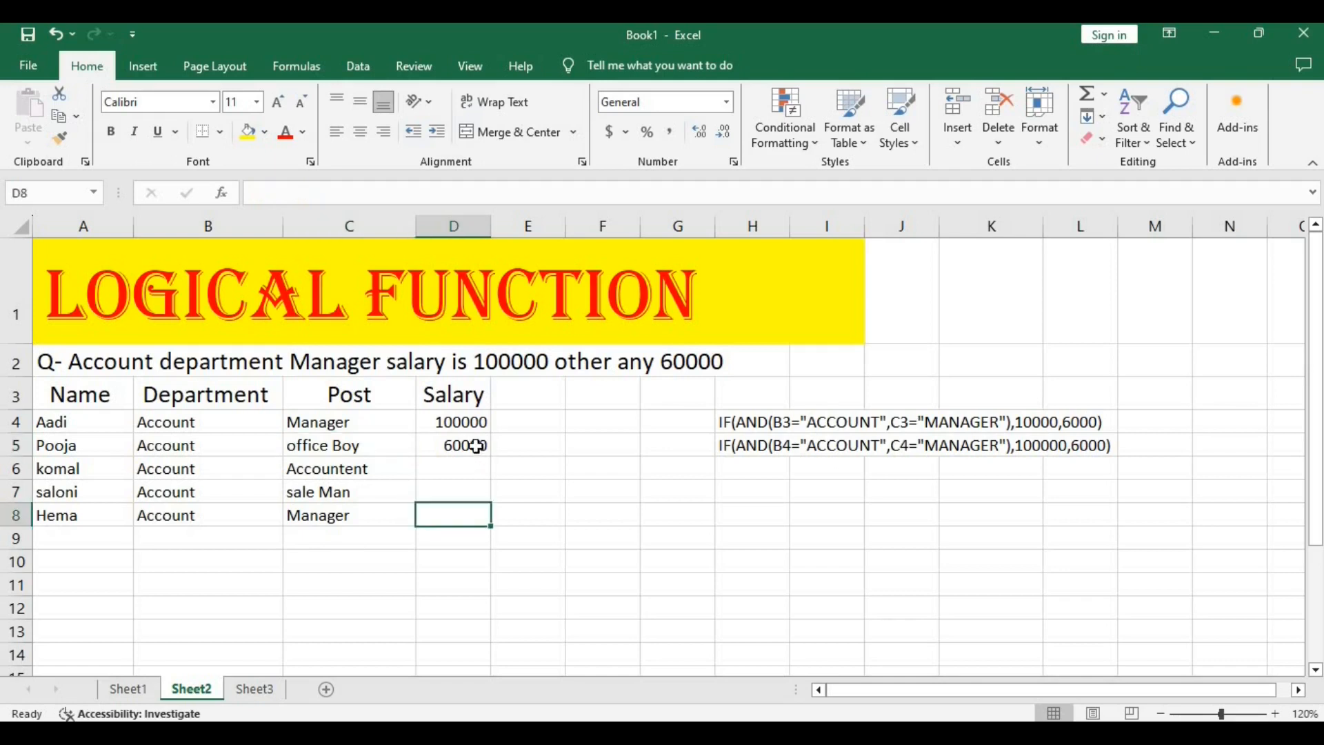
drag(491, 456, 494, 528)
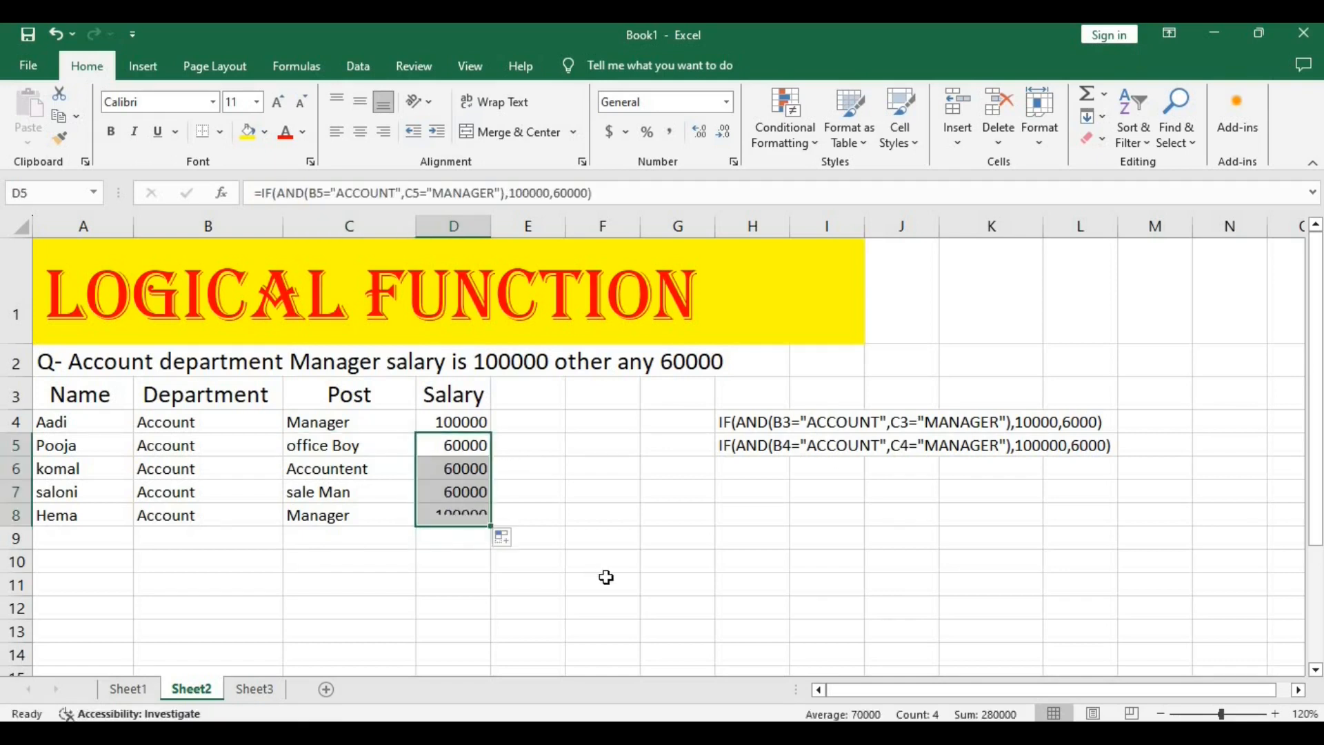
click(605, 577)
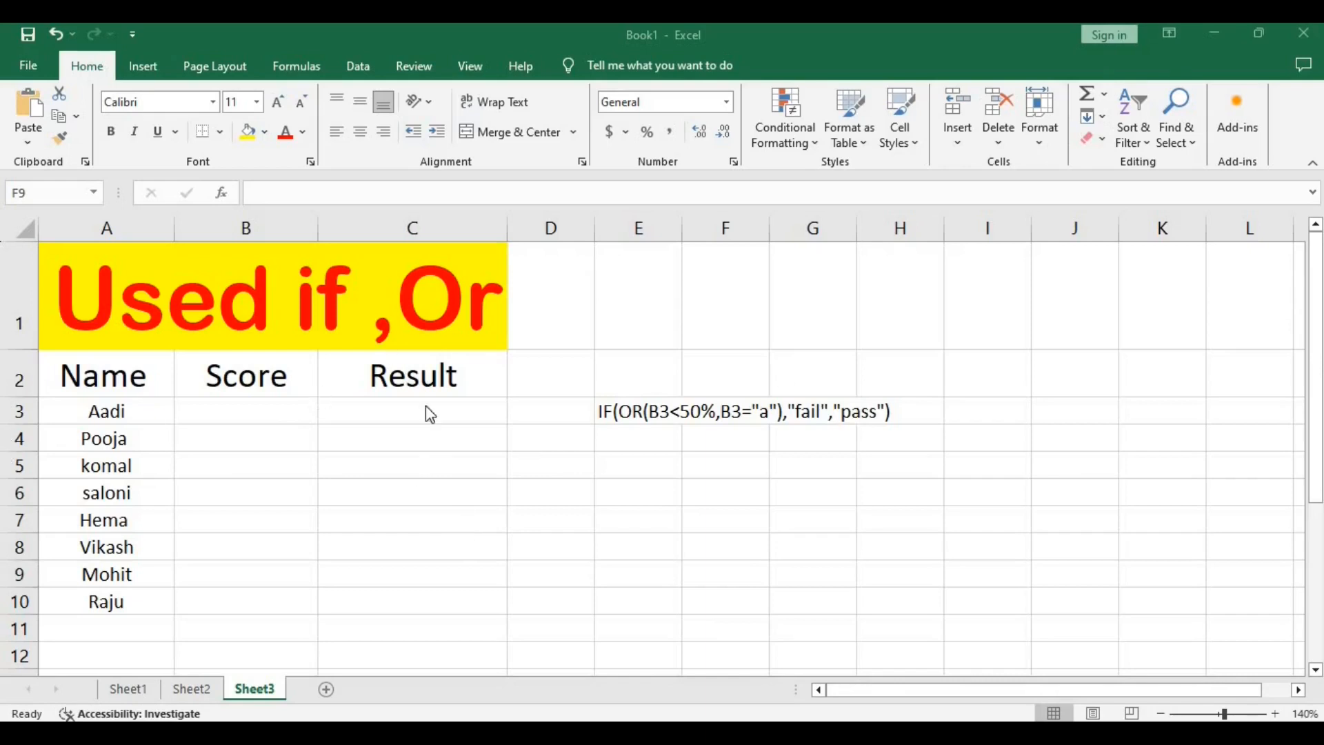
Enter 90% as the first score in B3 of the IF and OR practice sheet.
click(279, 405)
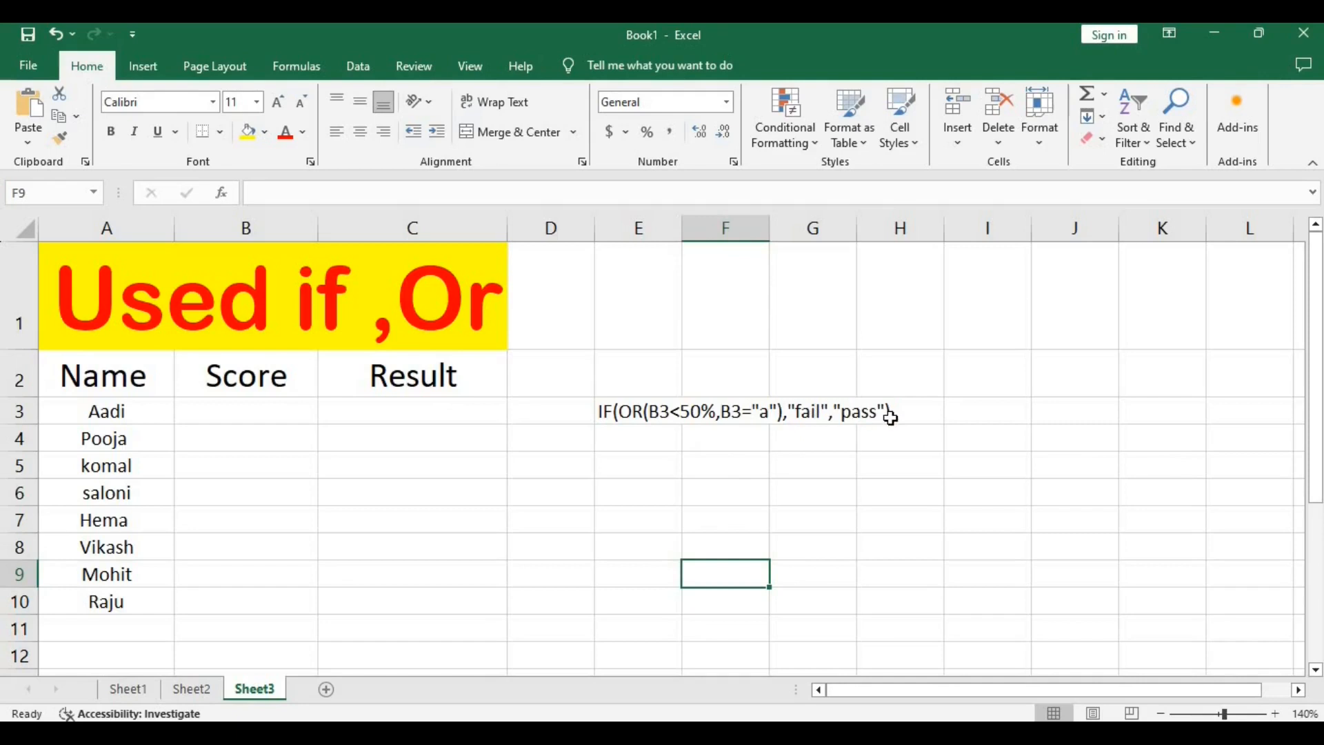
click(249, 416)
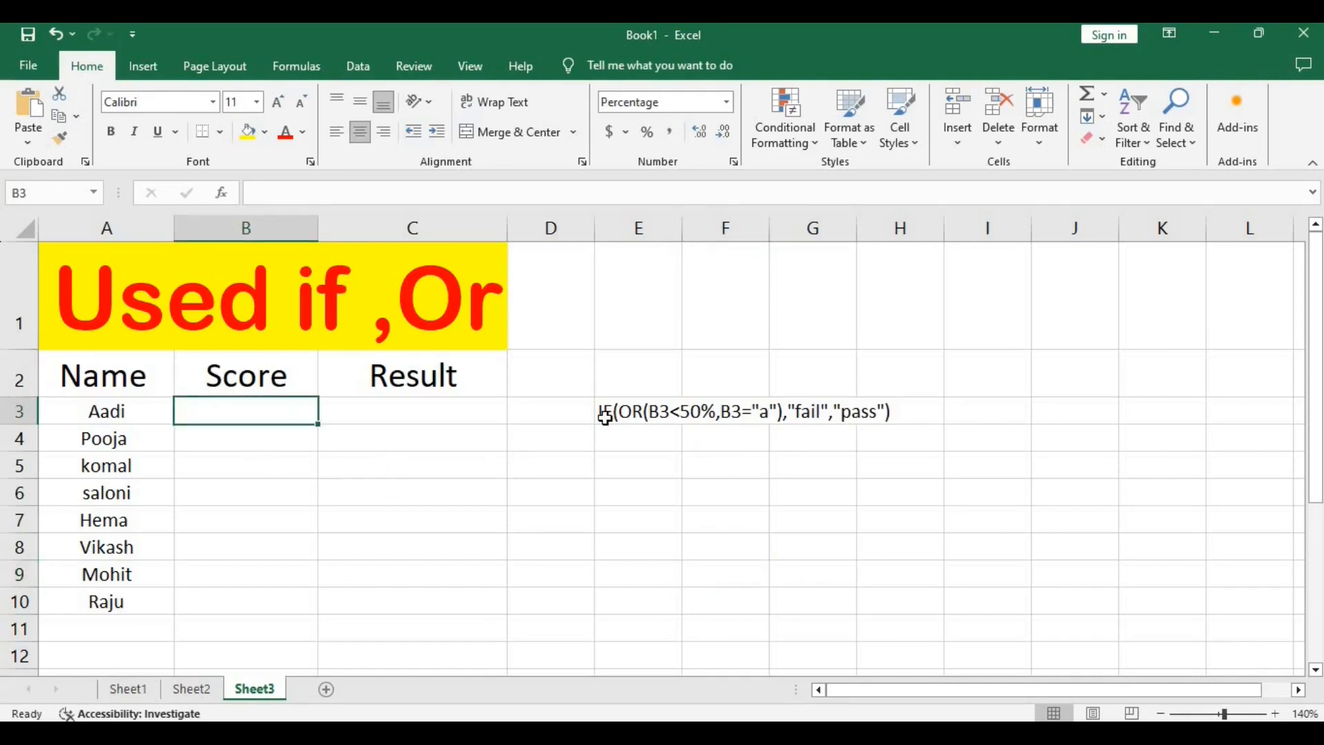
text(00)
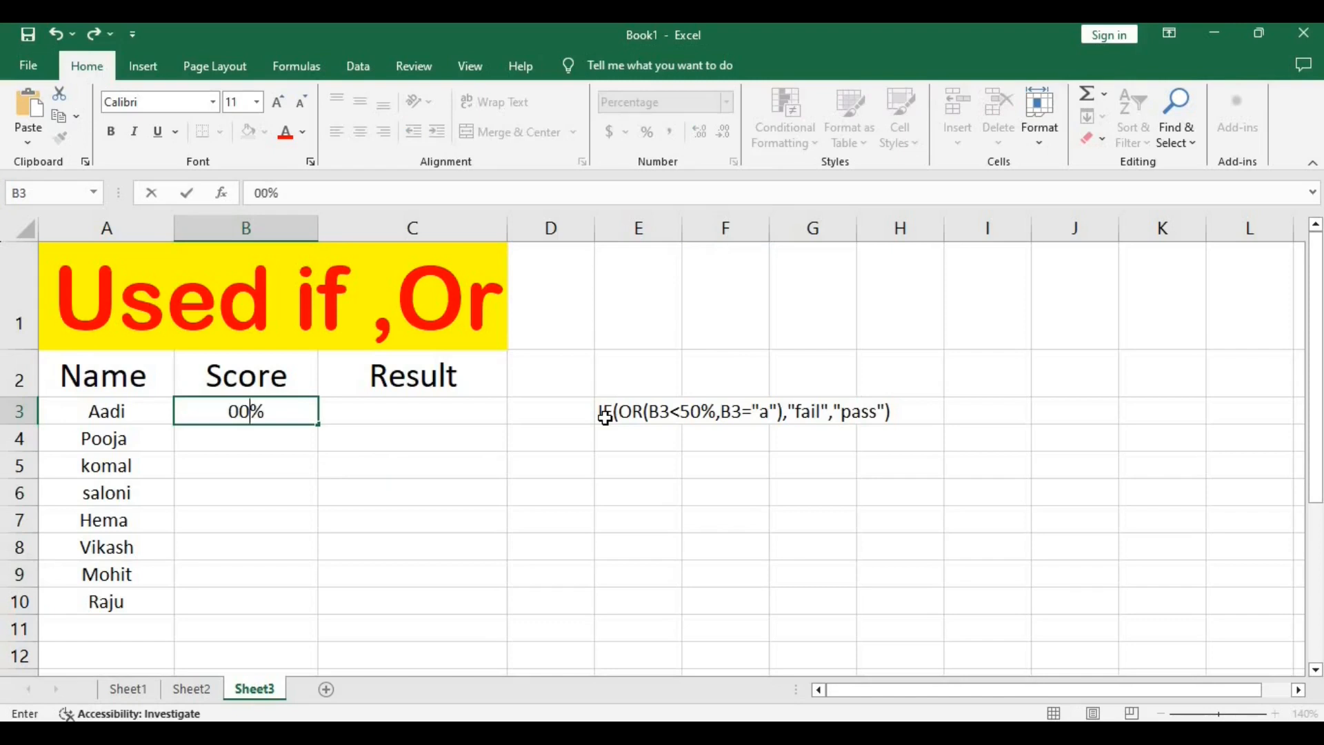
key(BackSpace)
key(BackSpace)
text(90)
key(Return)
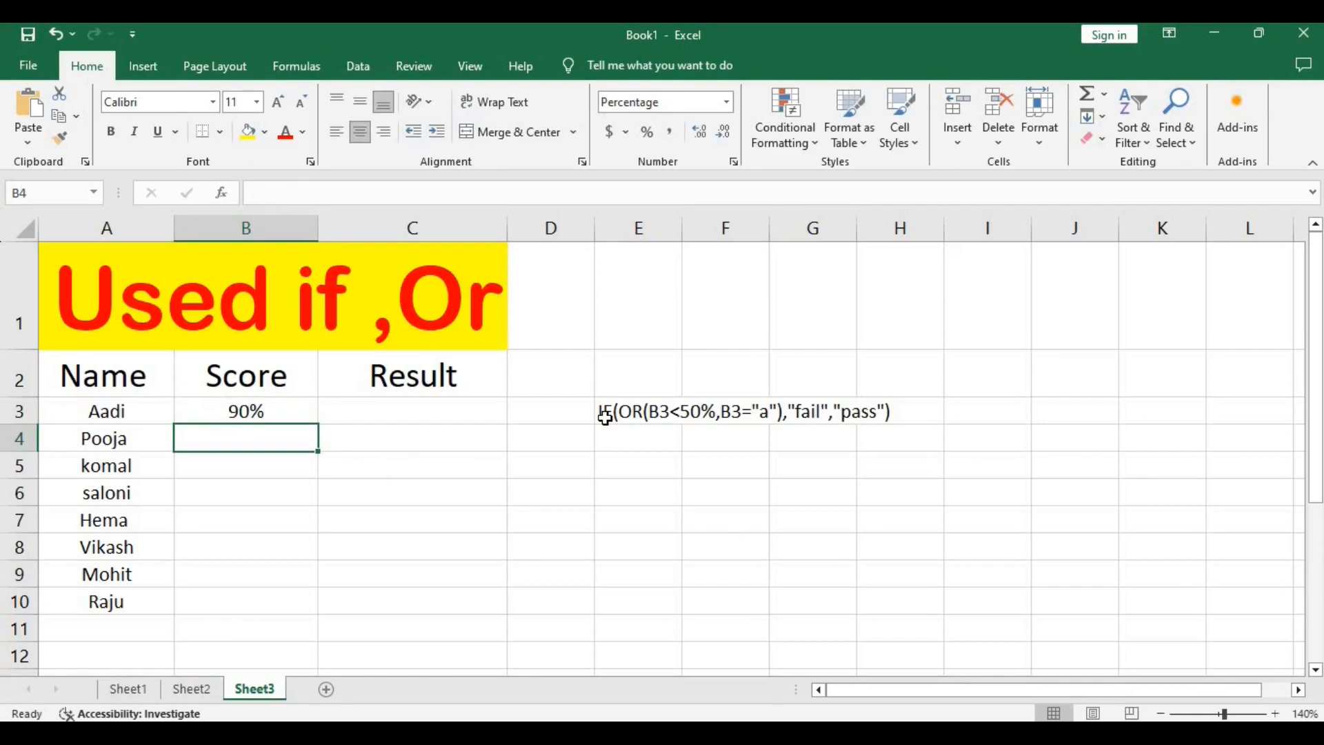
Enter the scores 98%, 76% and 98% in cells B4 to B6.
text(98)
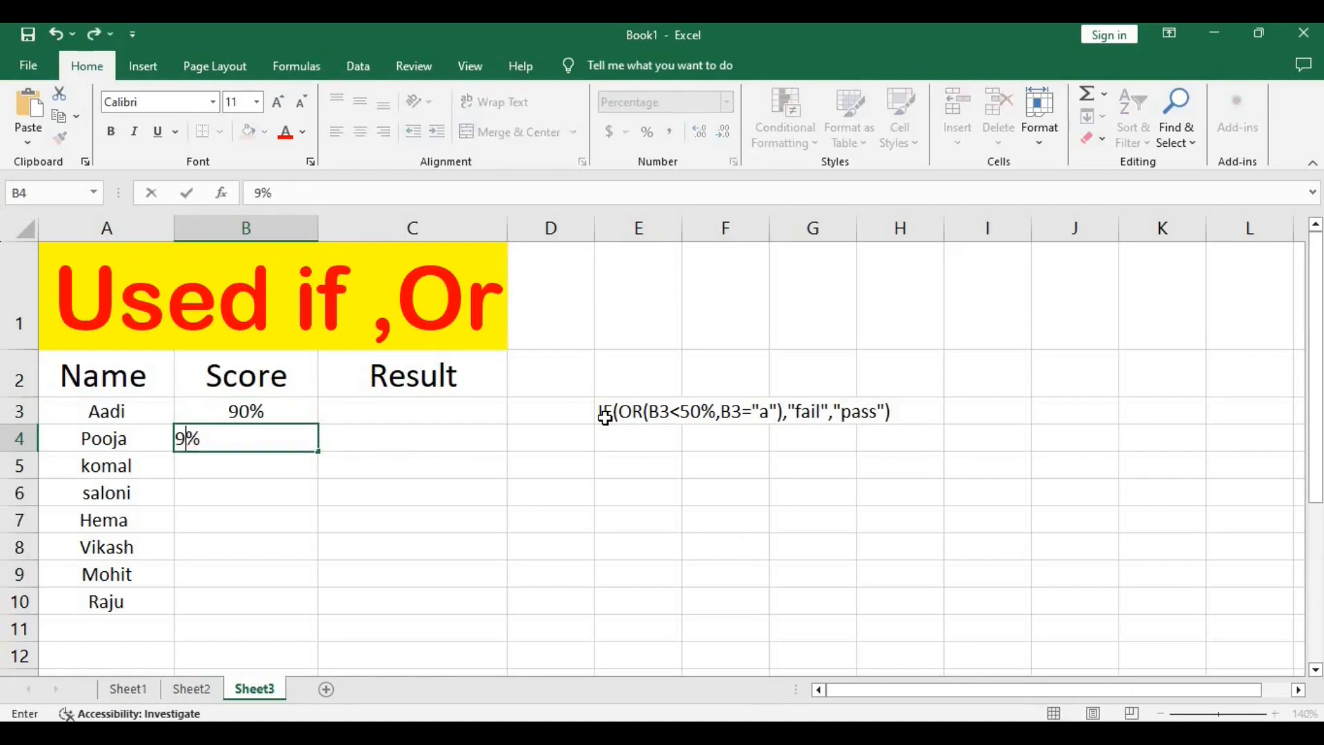
key(Return)
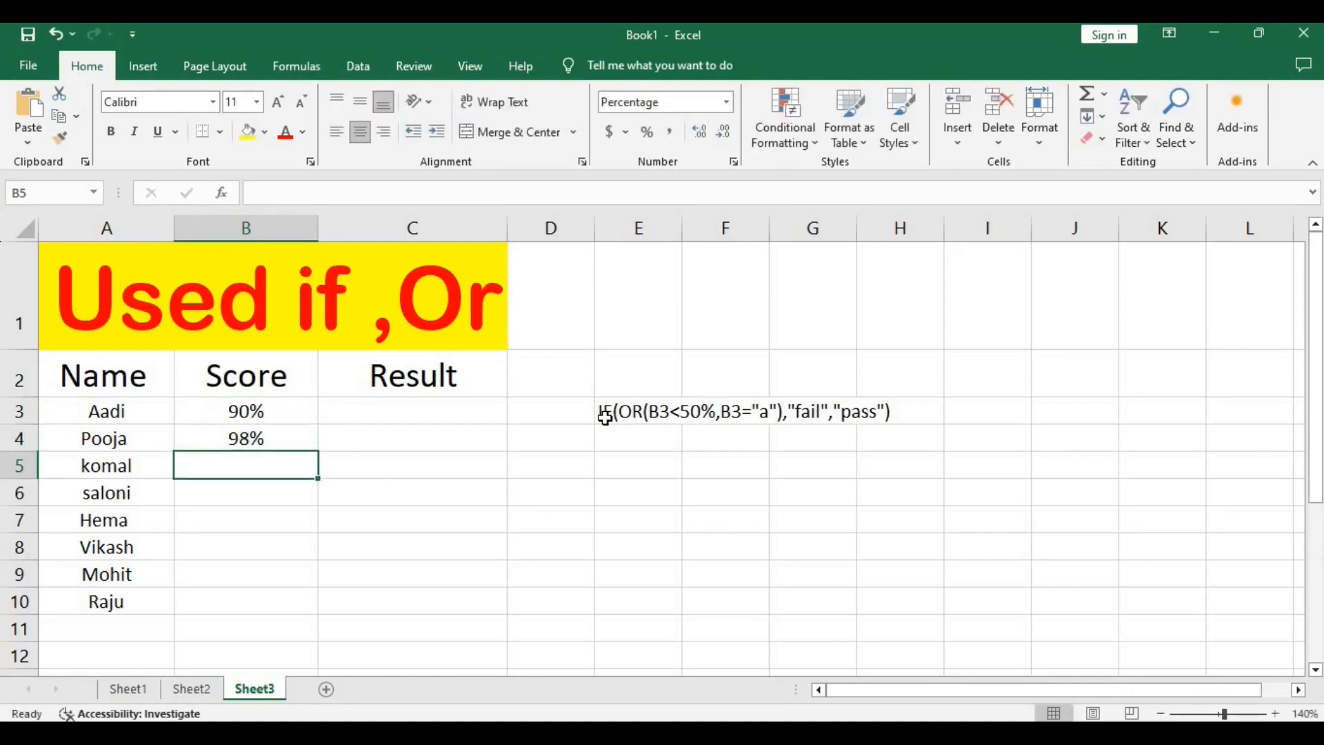
text(76)
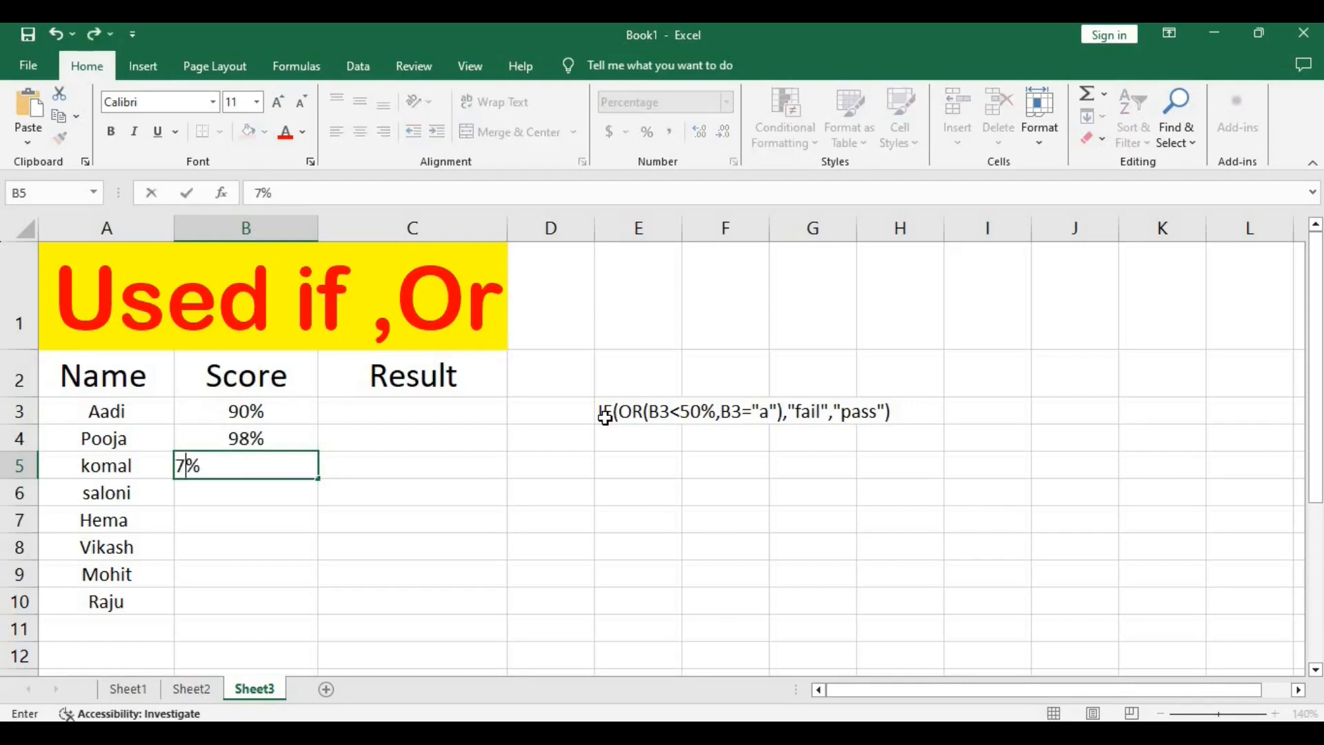
key(Return)
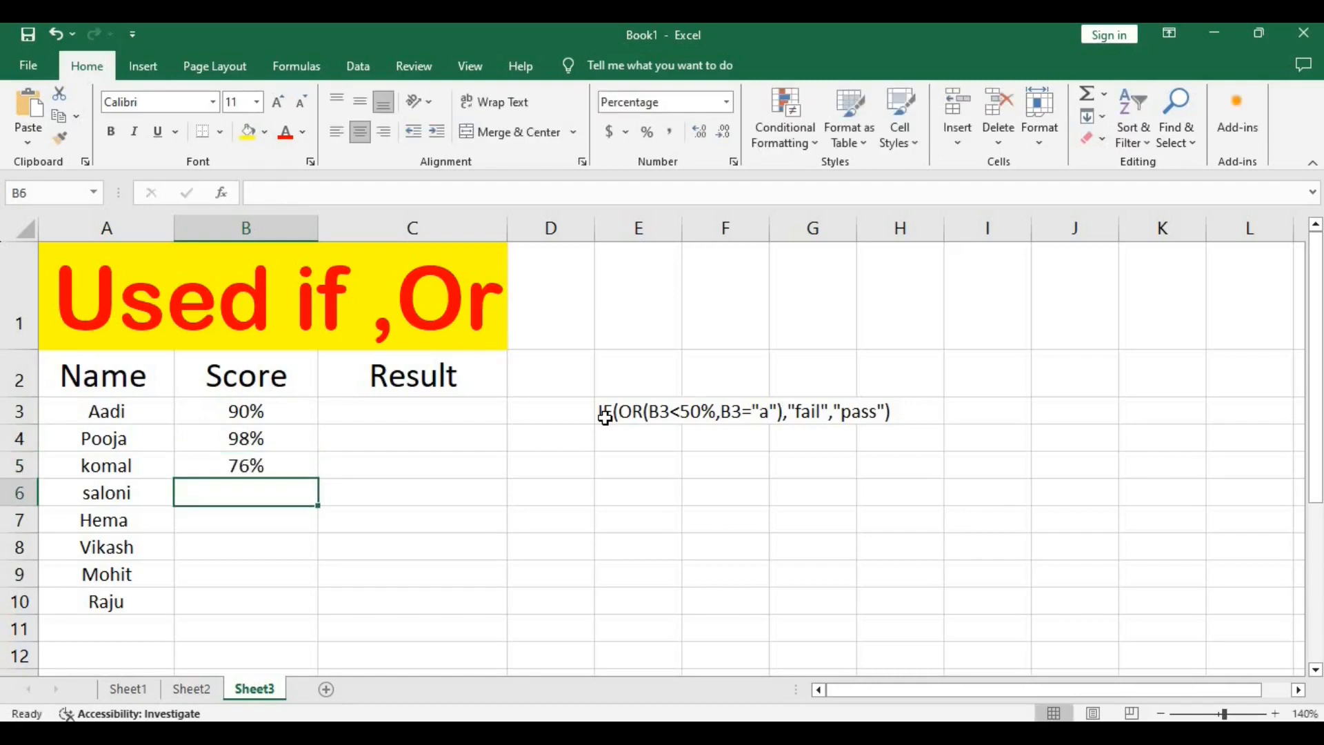
text(98)
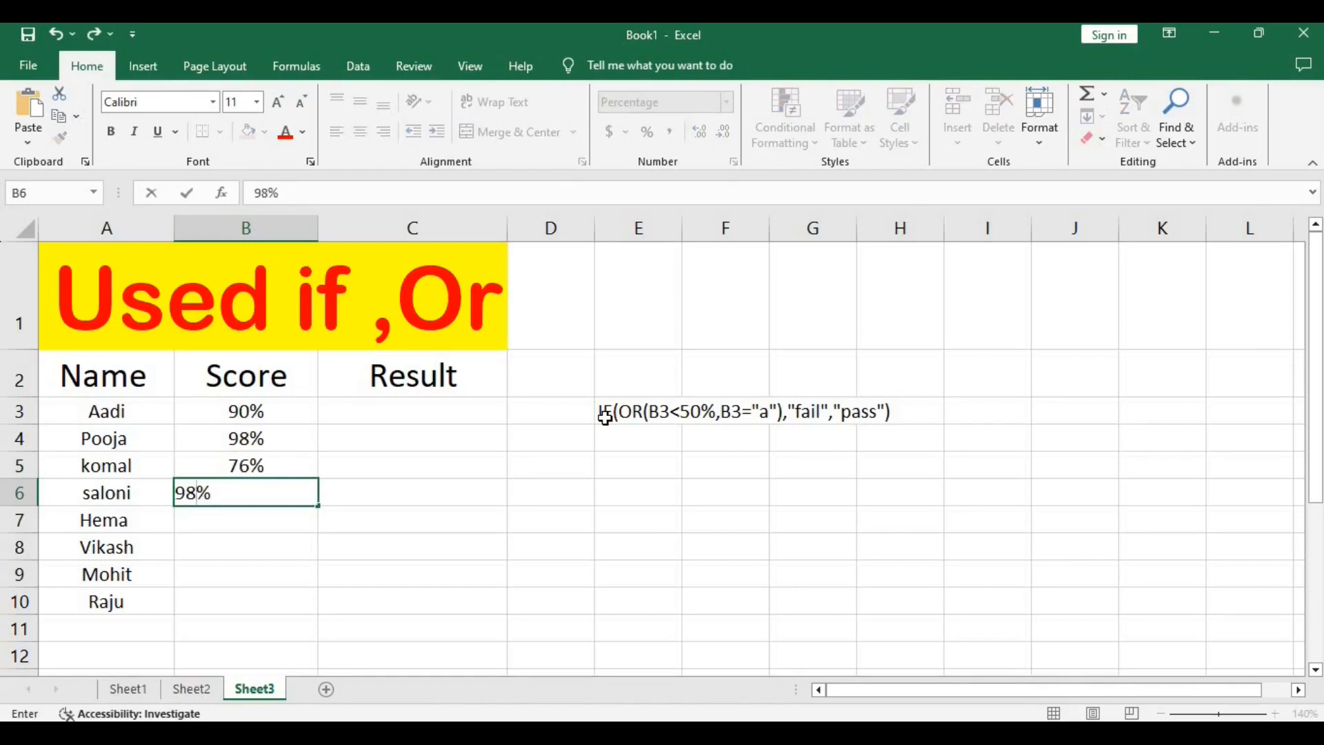
key(Return)
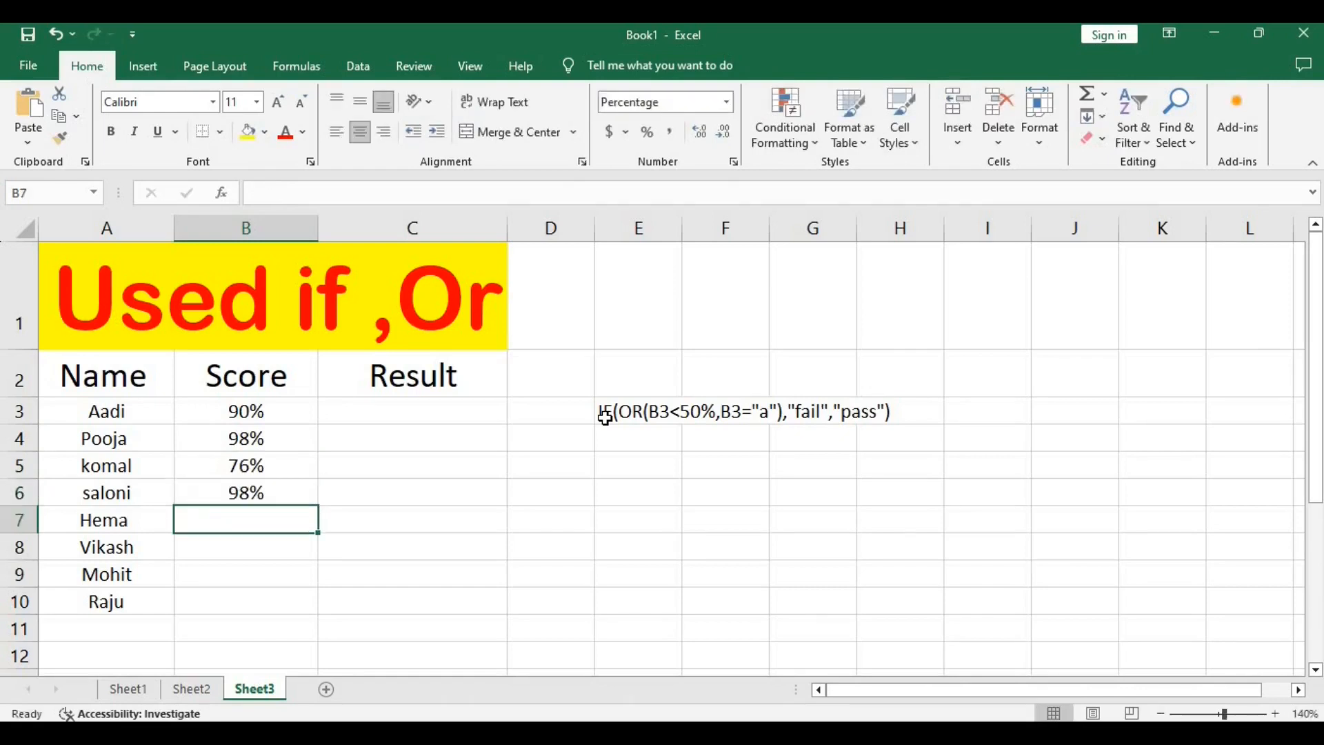
Enter the scores 56%, 78% and 90% in cells B7 to B9 and 47 in B10.
text(56)
key(Return)
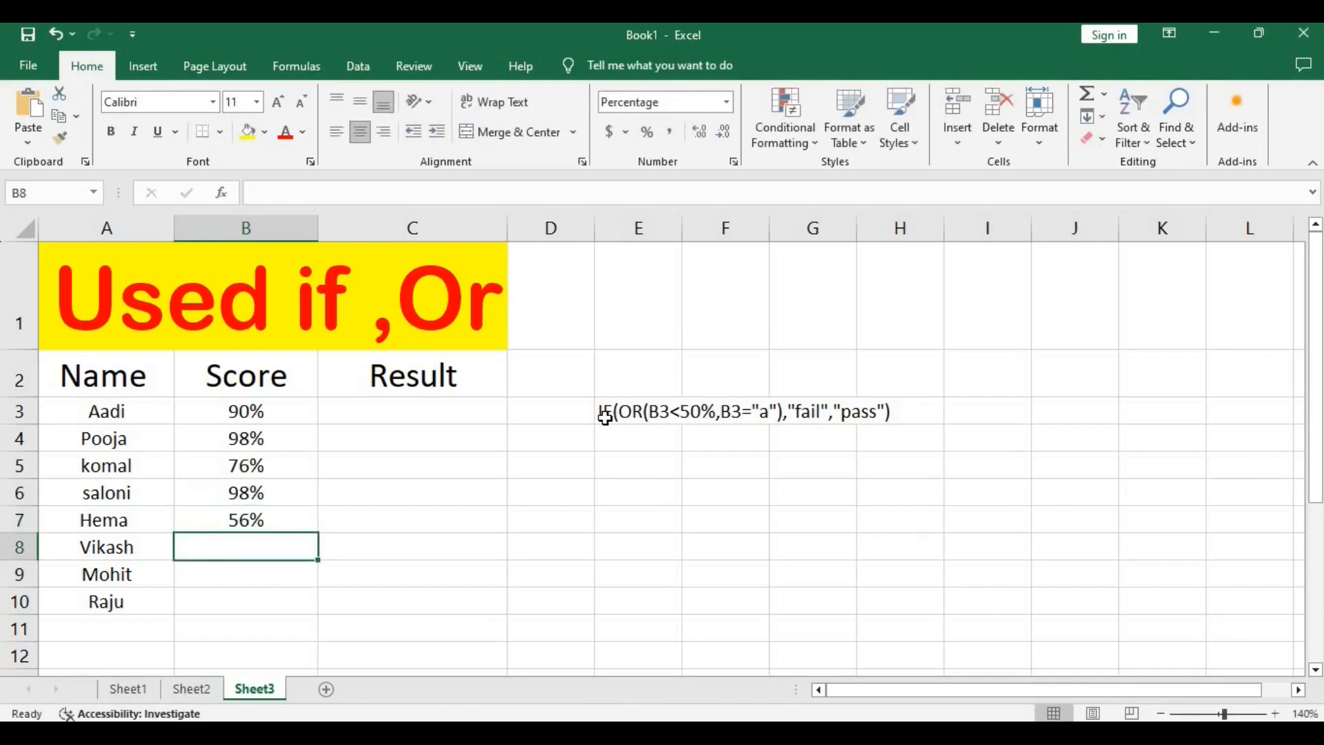
text(78)
key(Return)
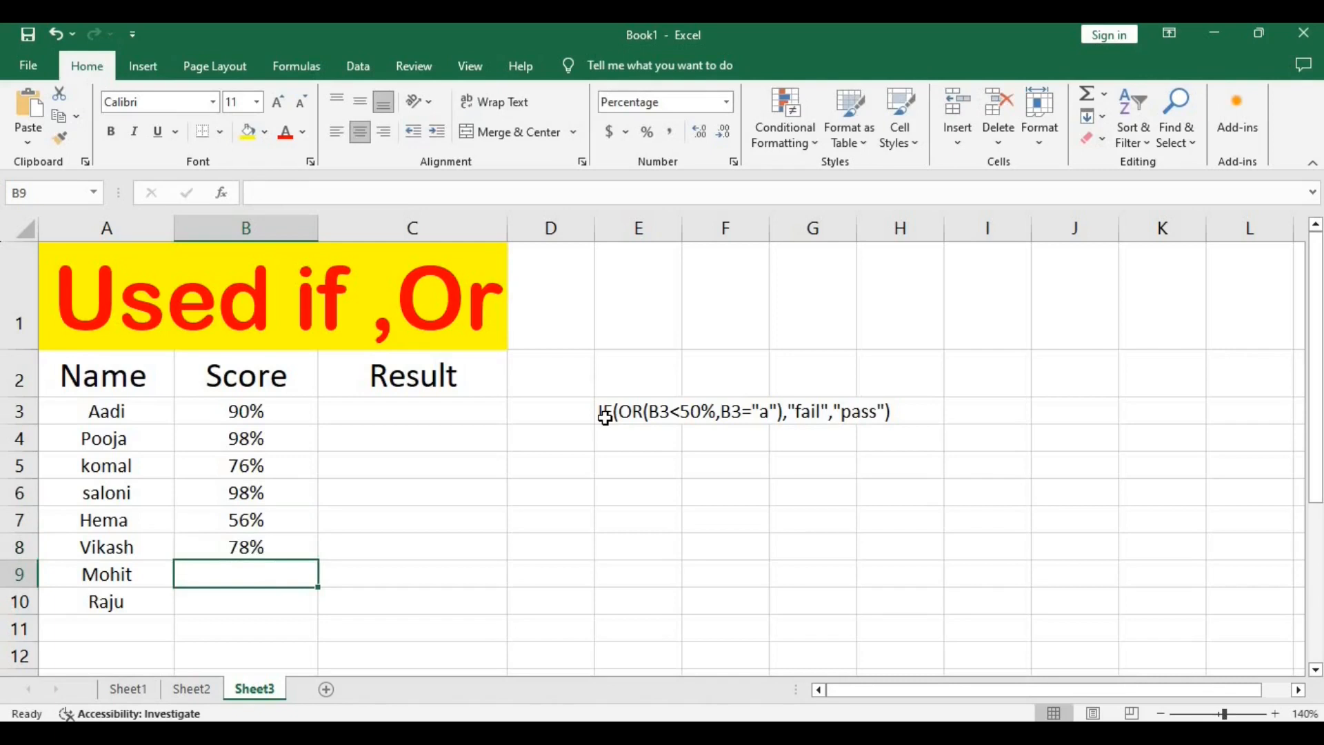
text(90)
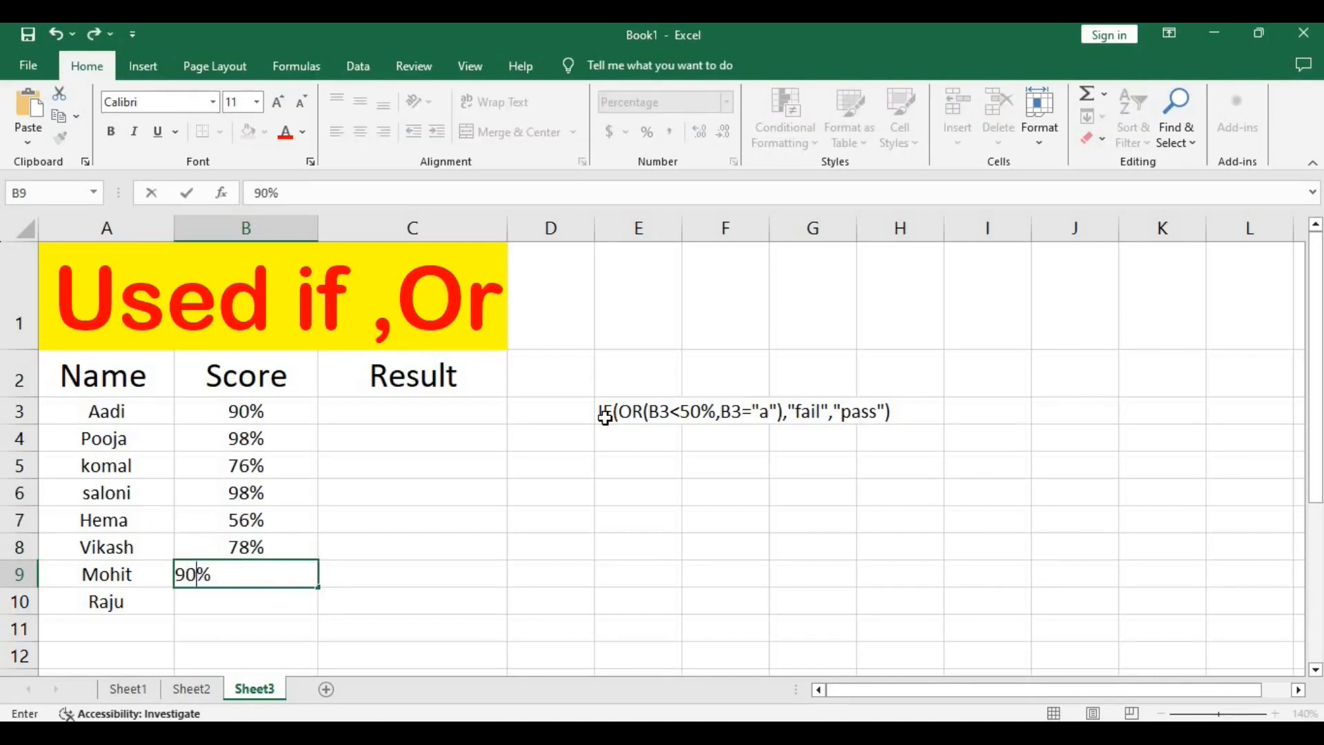
key(Return)
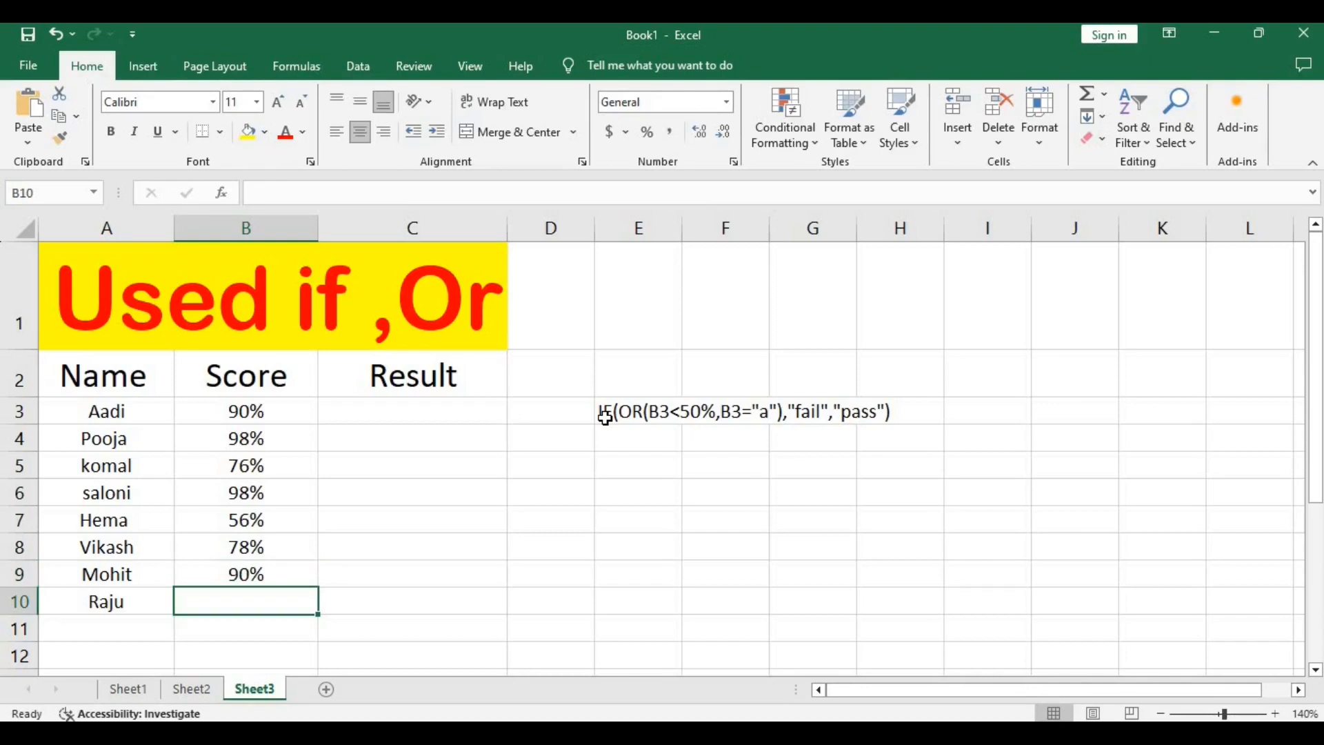
text(4)
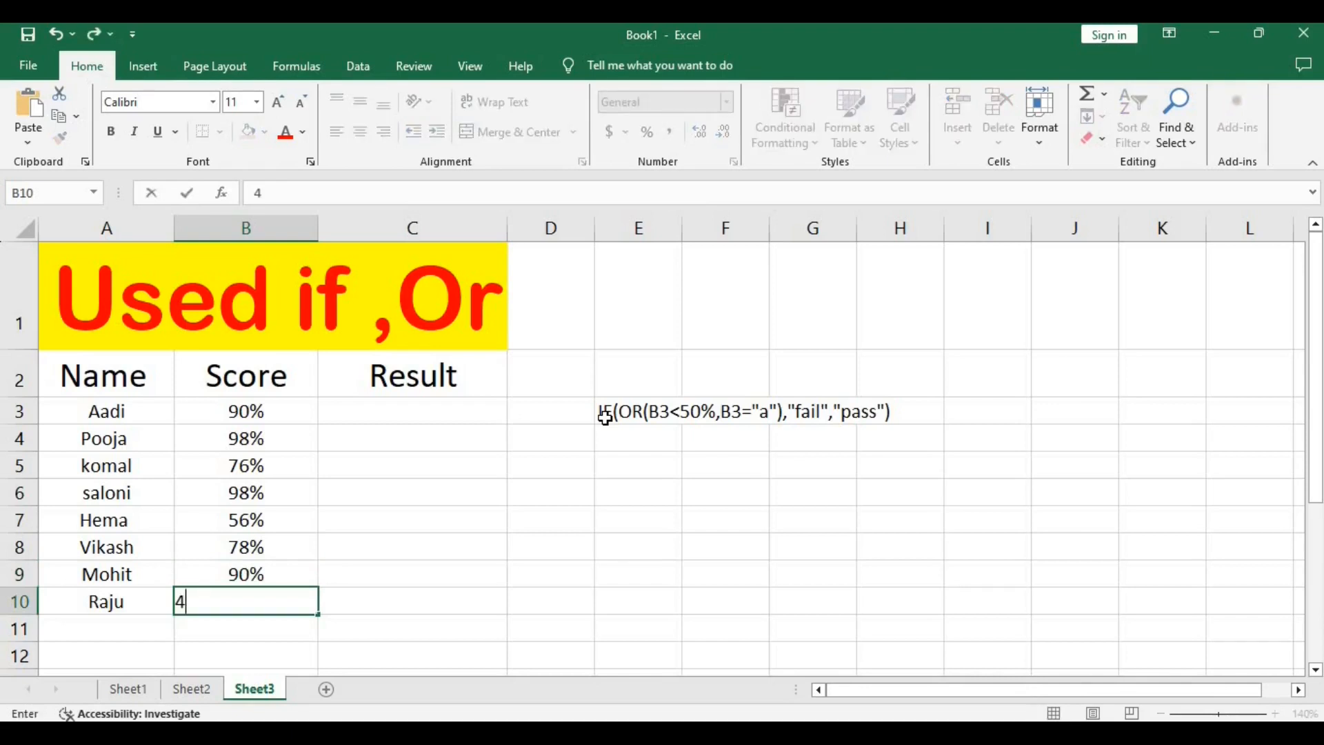
text(7)
key(Return)
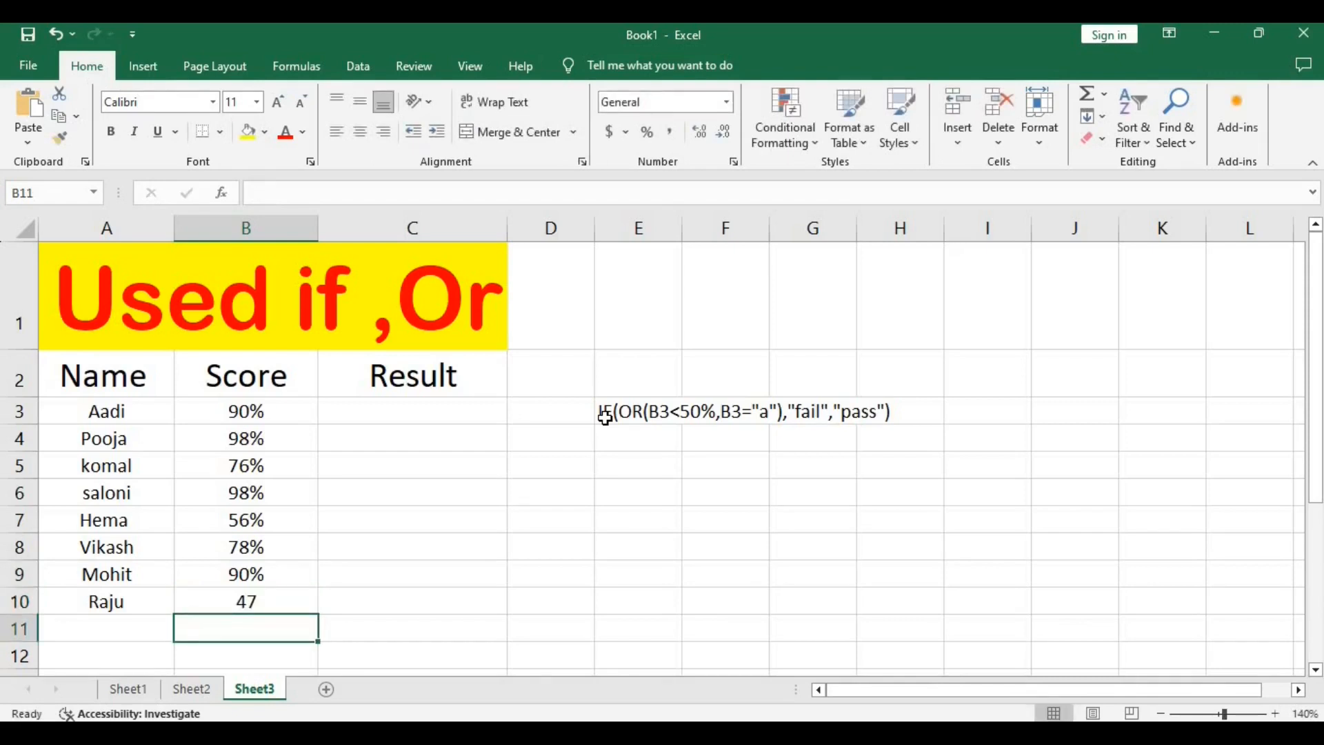
Add another person's first name in A11 with the score A in B11.
key(Left)
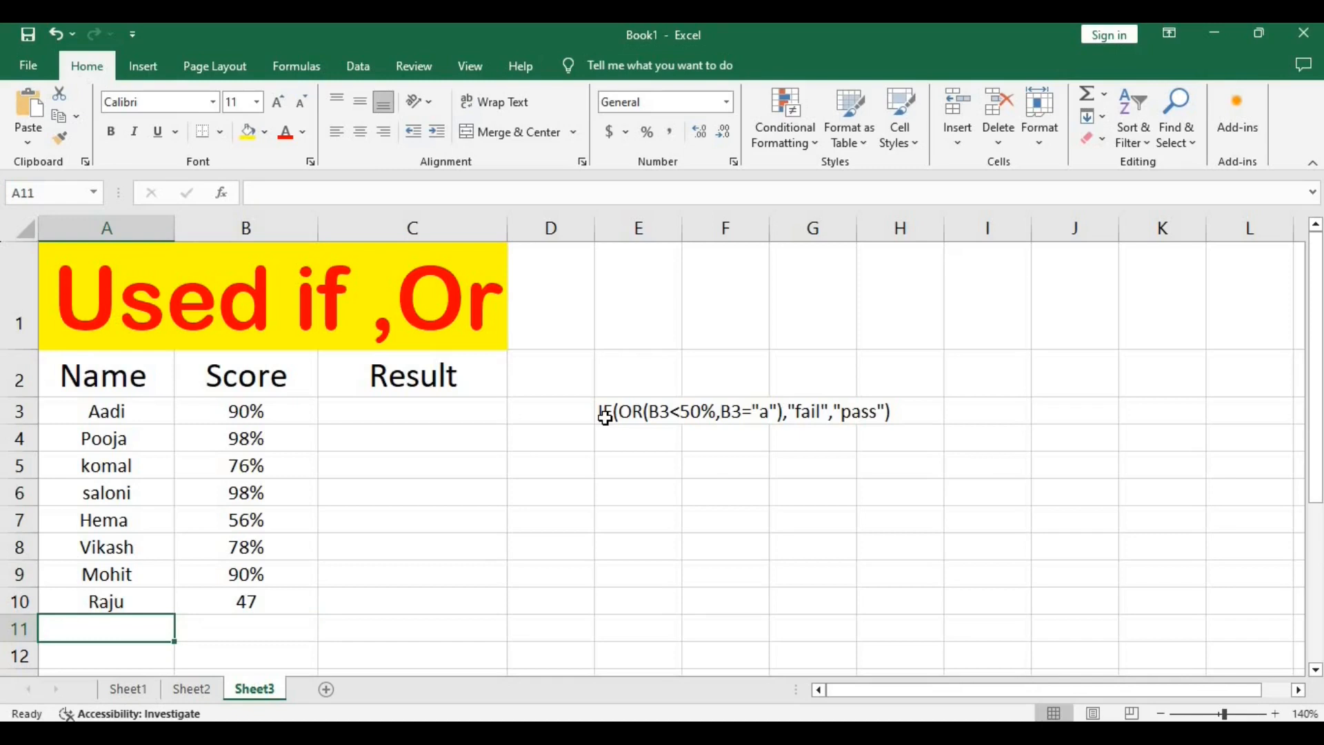
text(v)
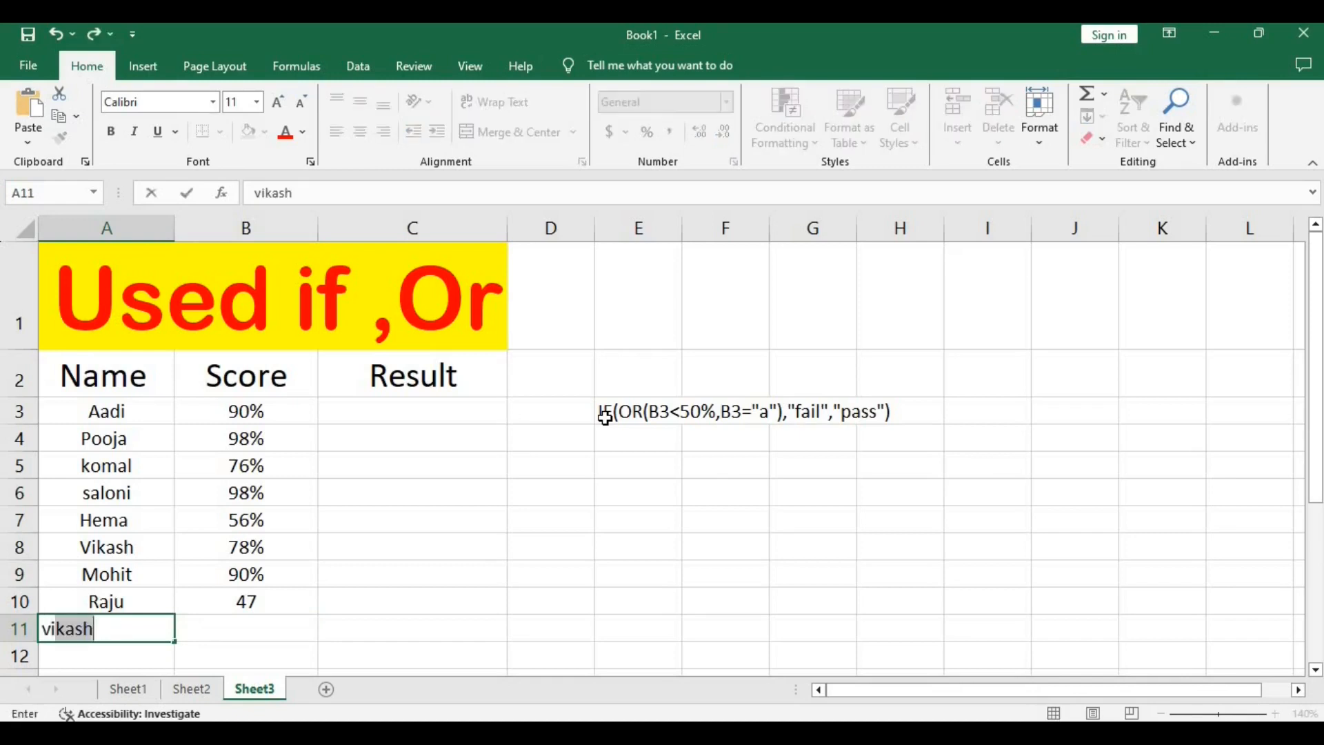
text(ivek)
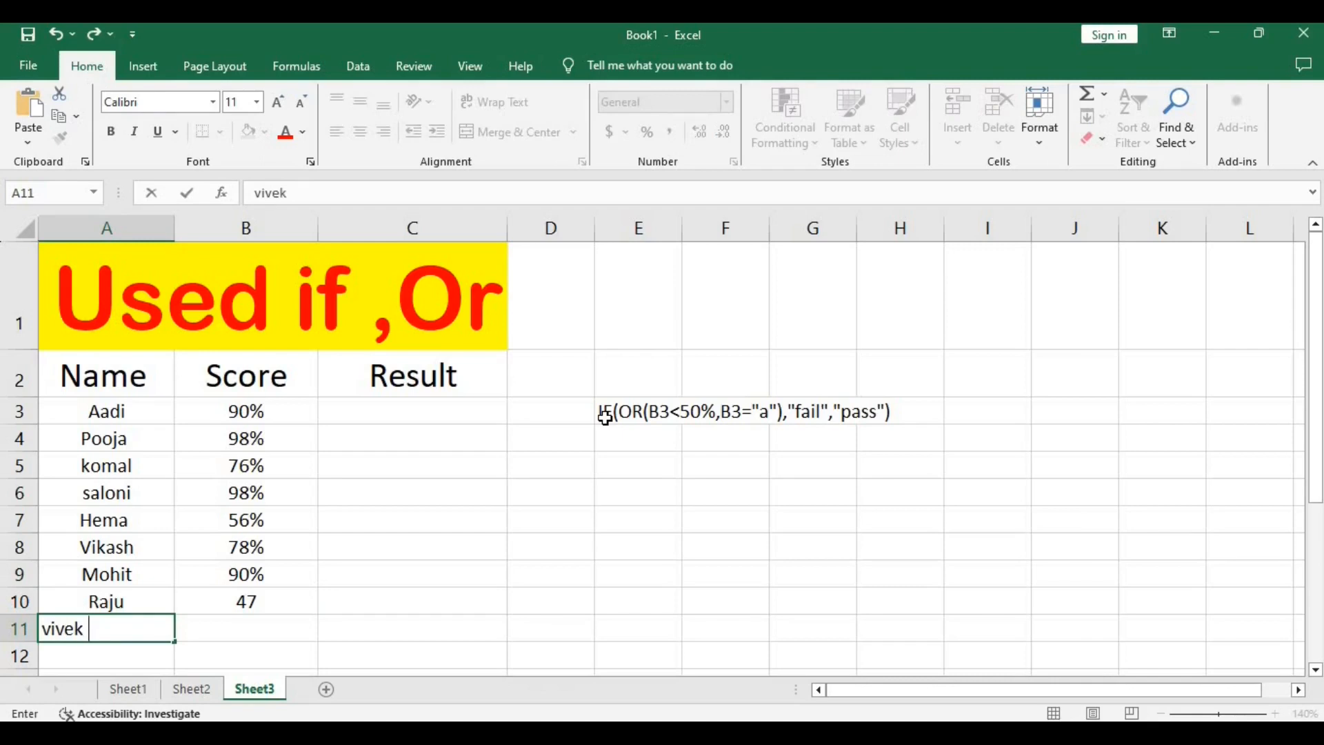
key(Tab)
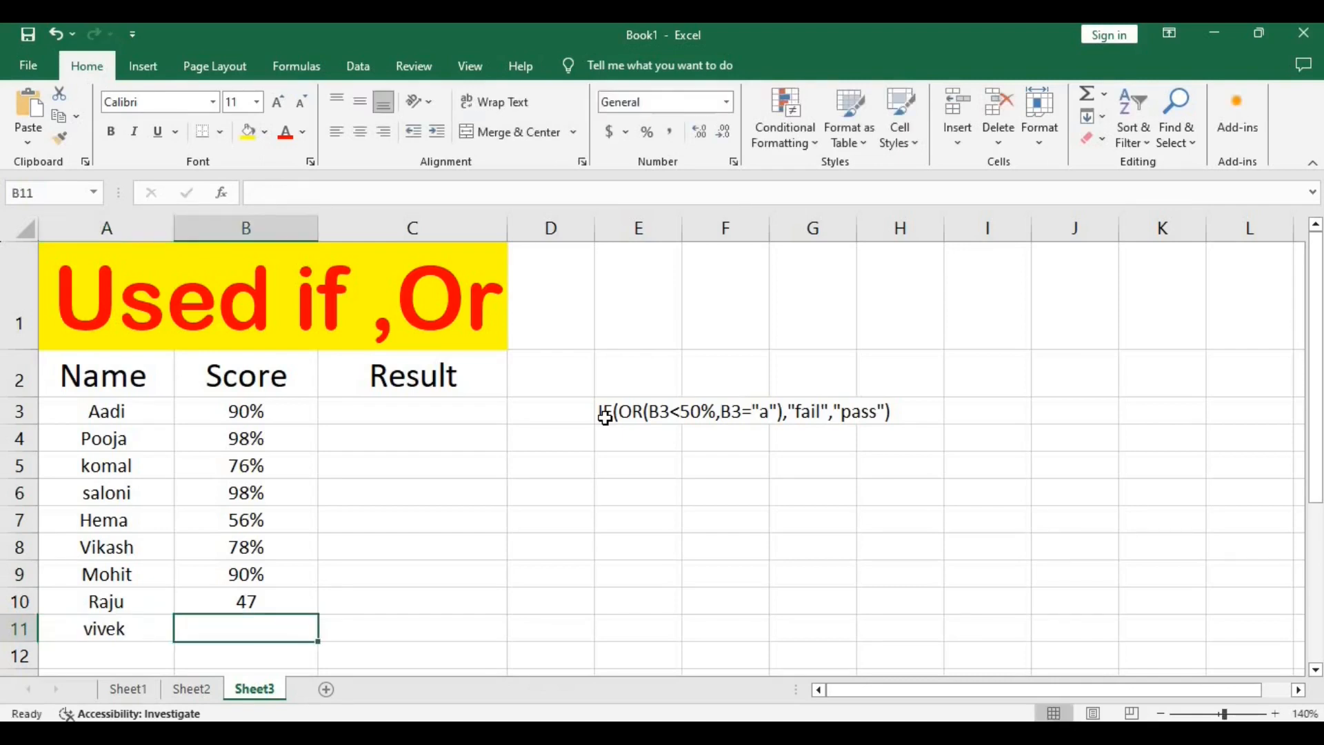
text(A)
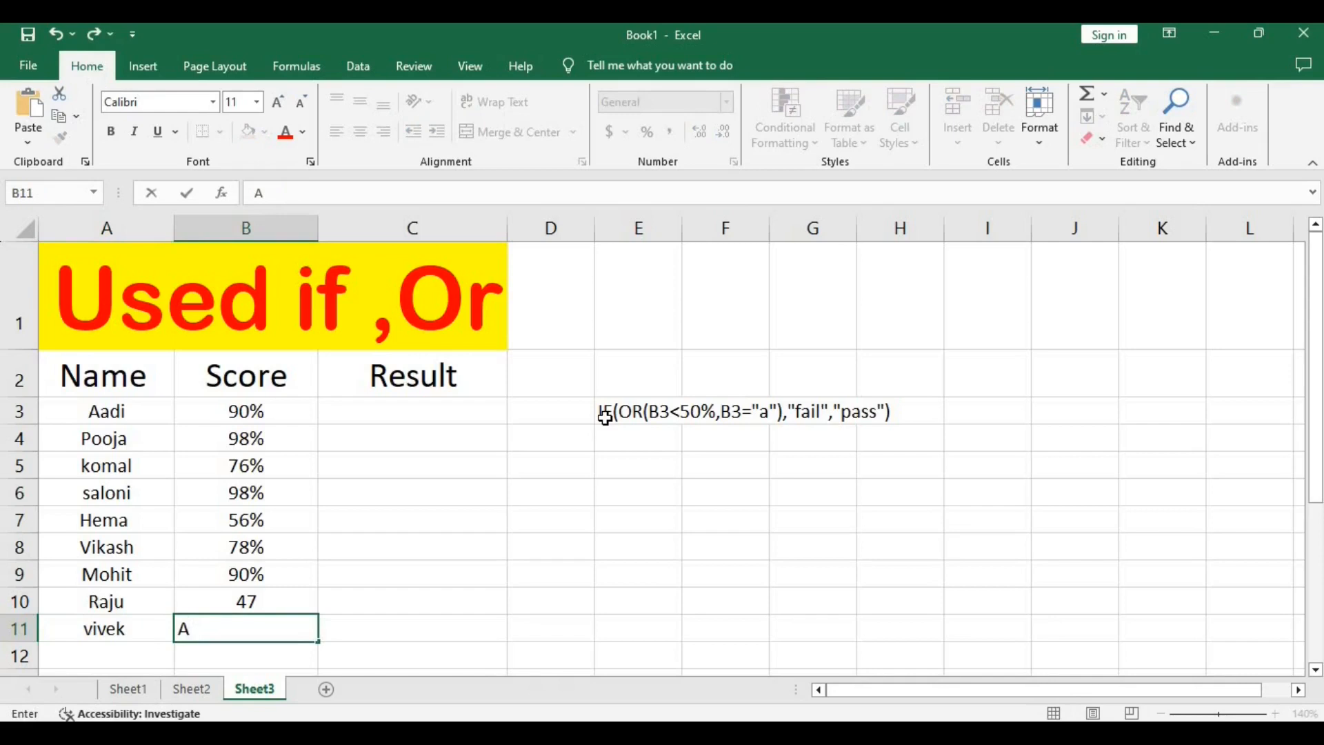
key(Return)
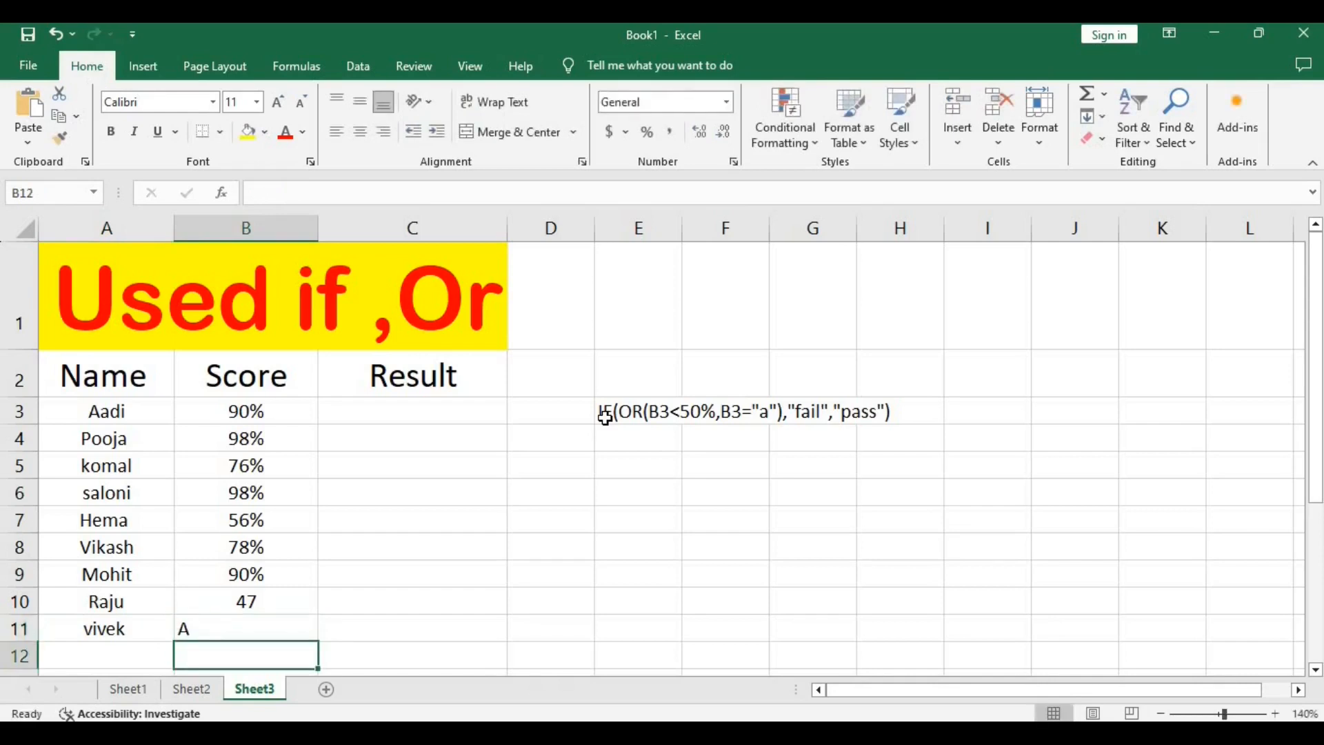
Add another person's first name in A12 with the score 87% in B12.
key(Left)
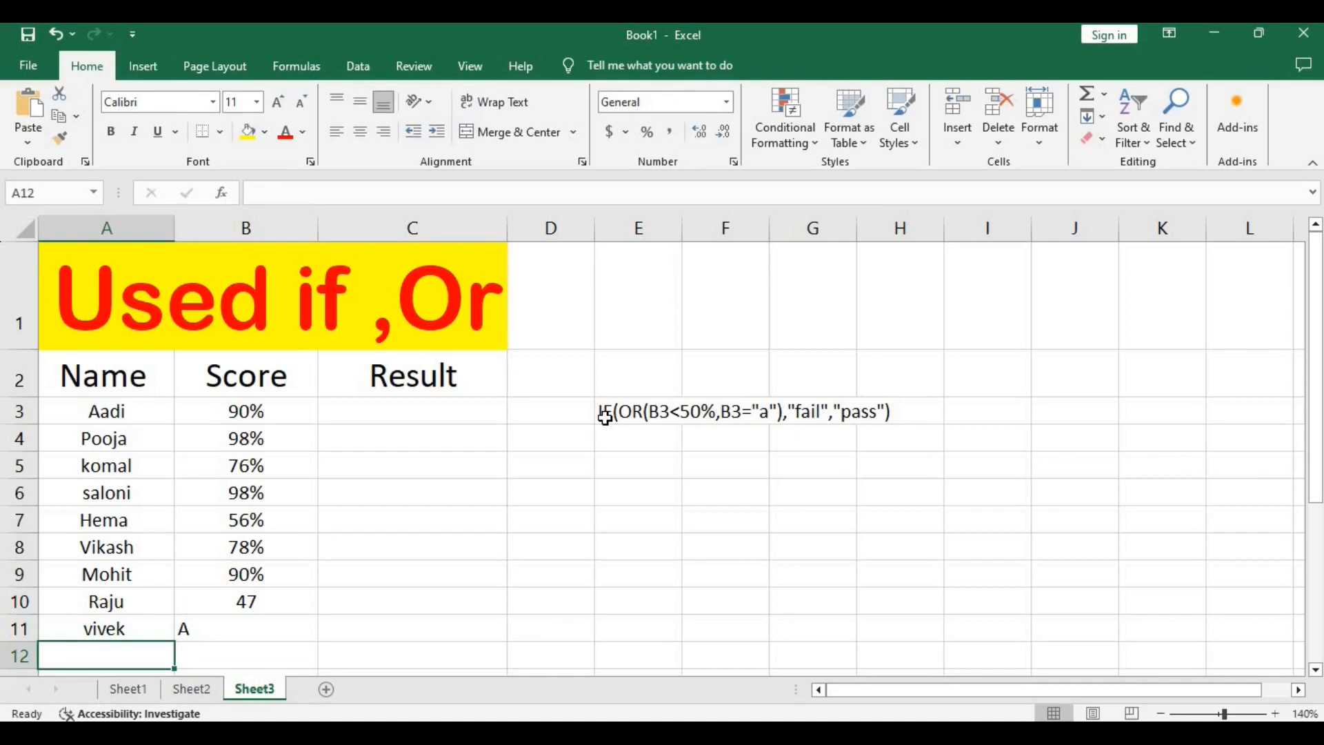
text(S)
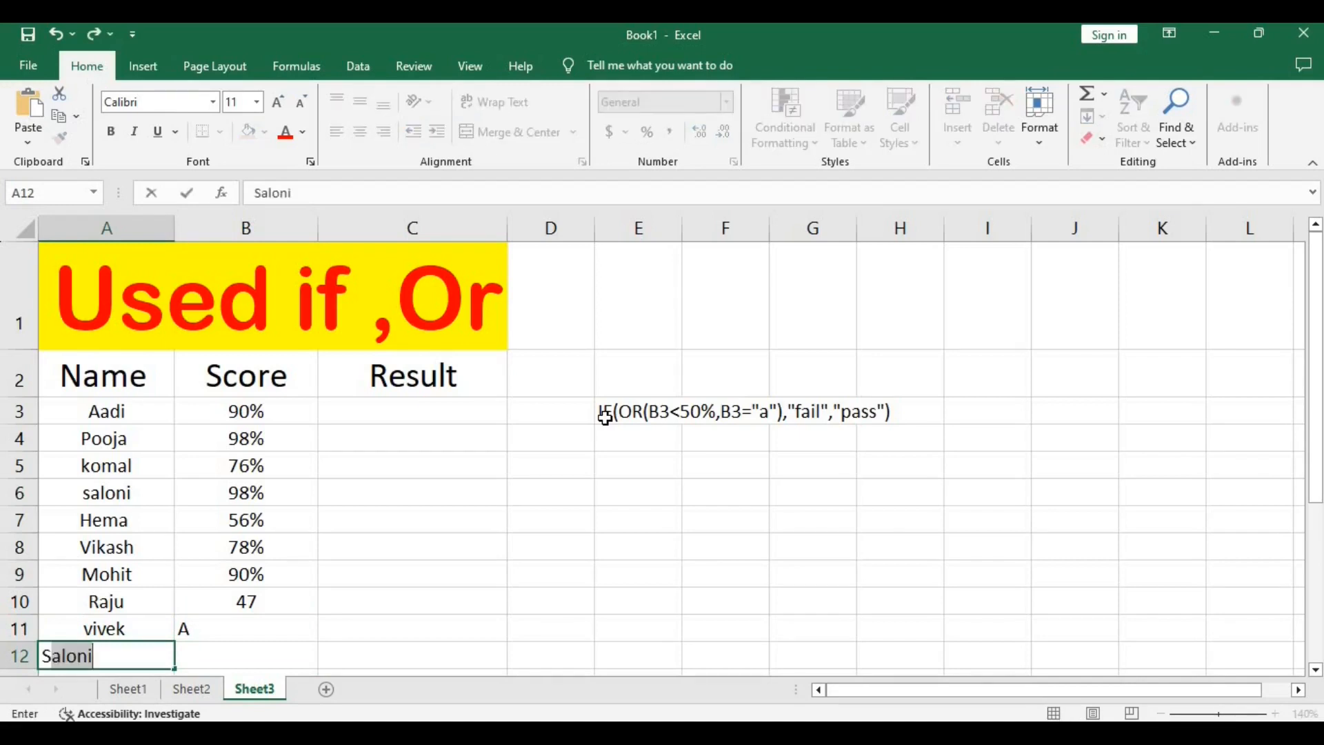
text(hiwani)
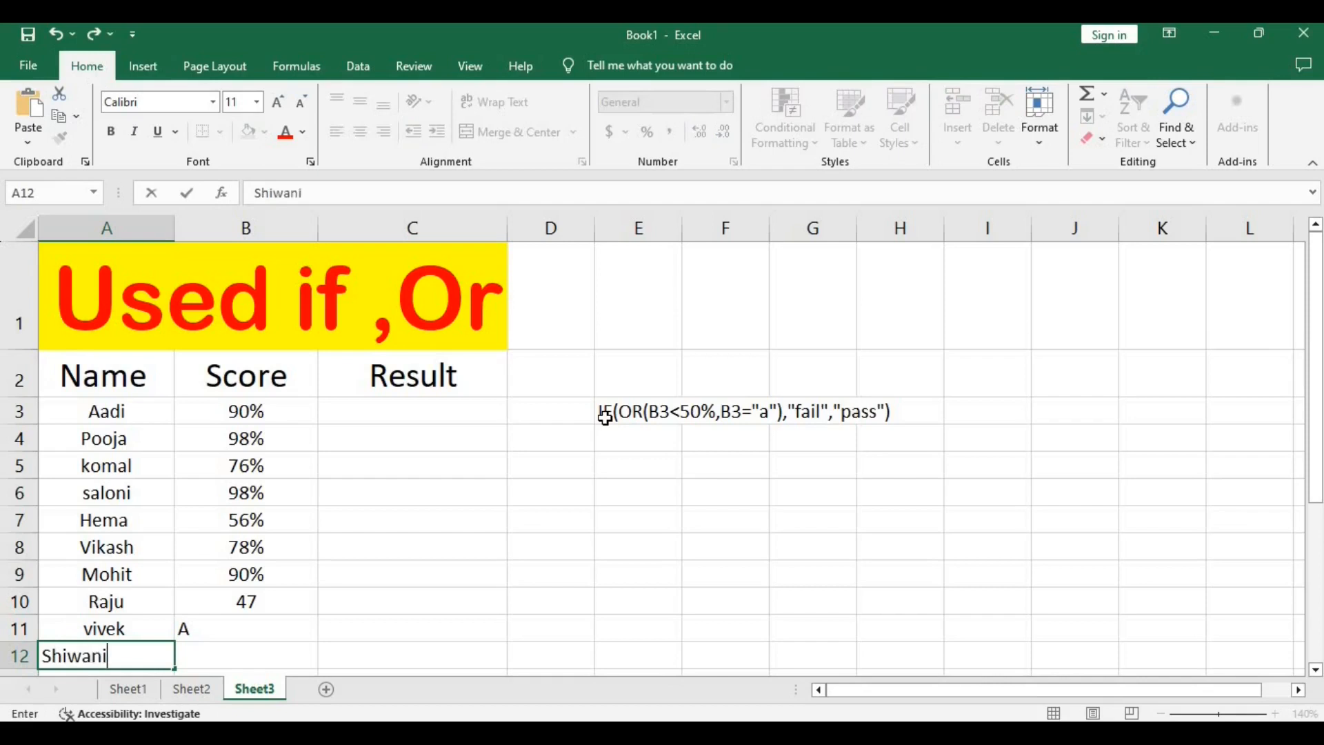
key(Tab)
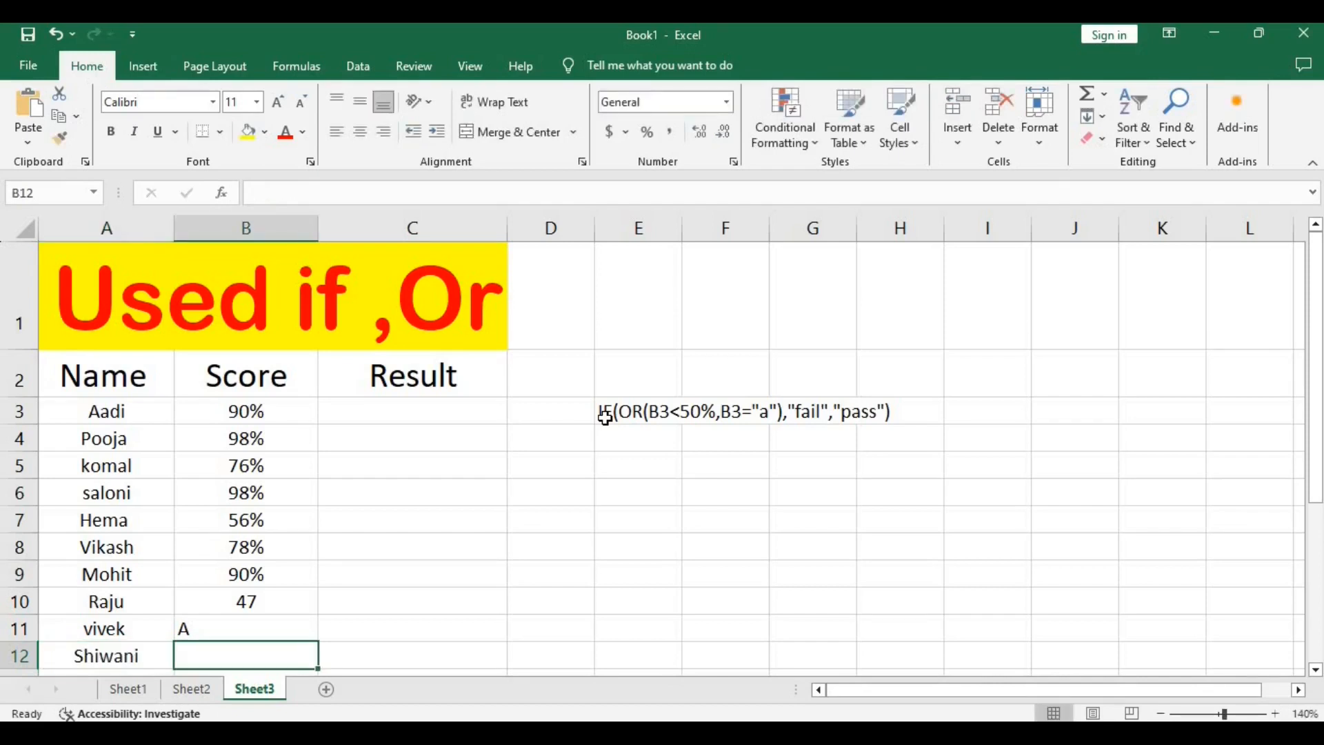
text(87)
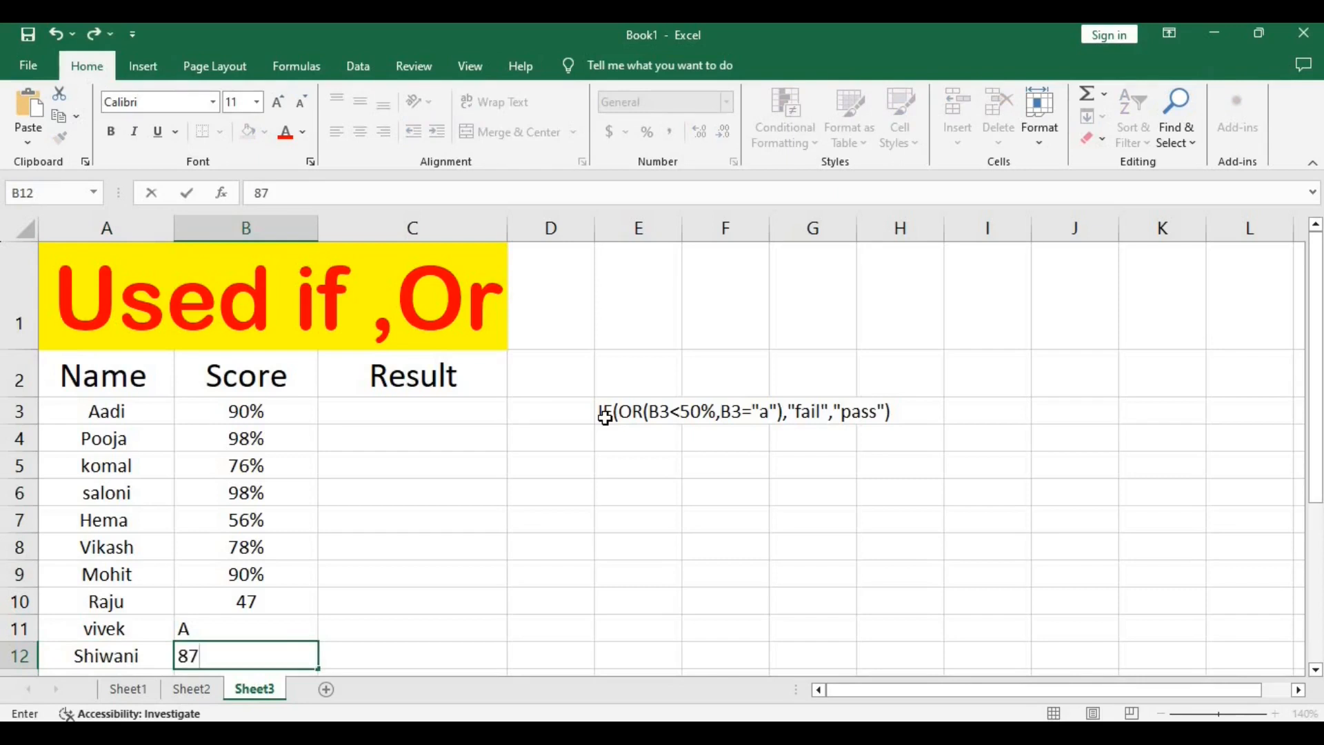
text(%)
Change the score in B10 to 47% by adding the missing percent sign.
click(271, 602)
double_click(271, 602)
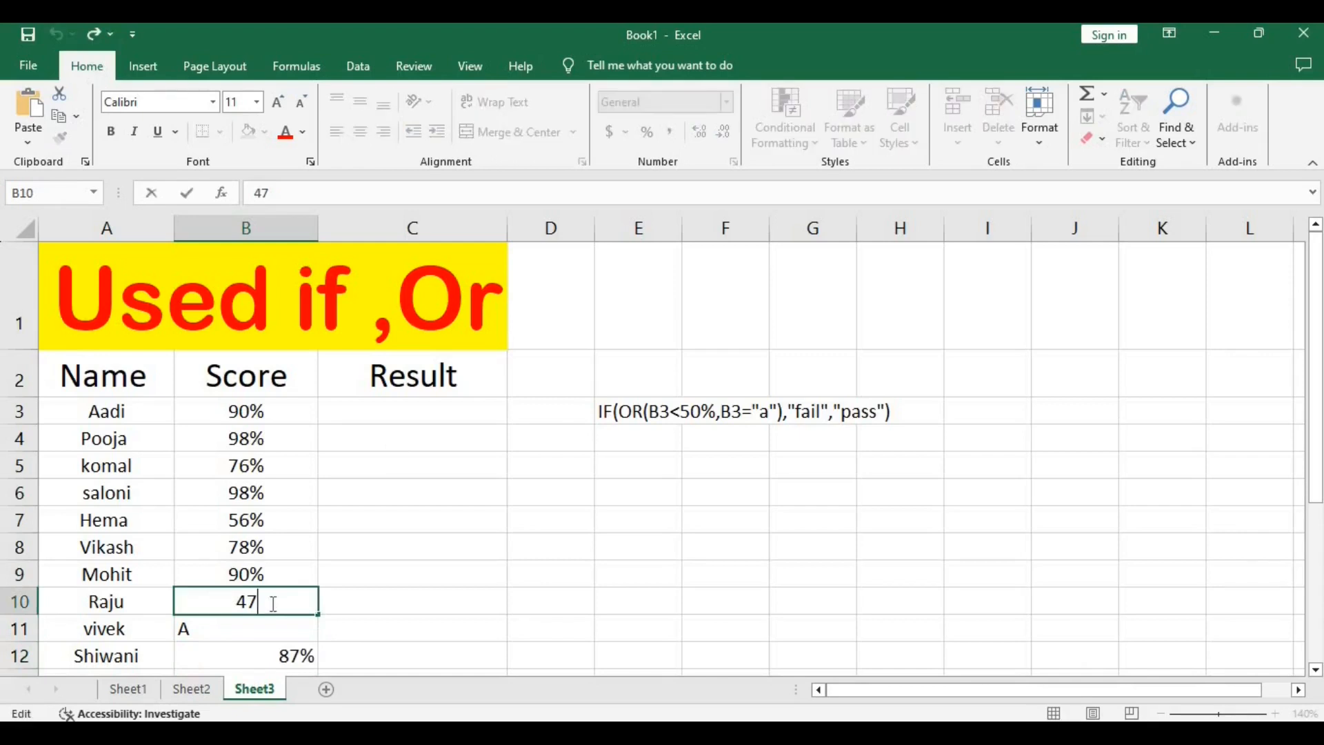
text(%)
drag(362, 586, 336, 596)
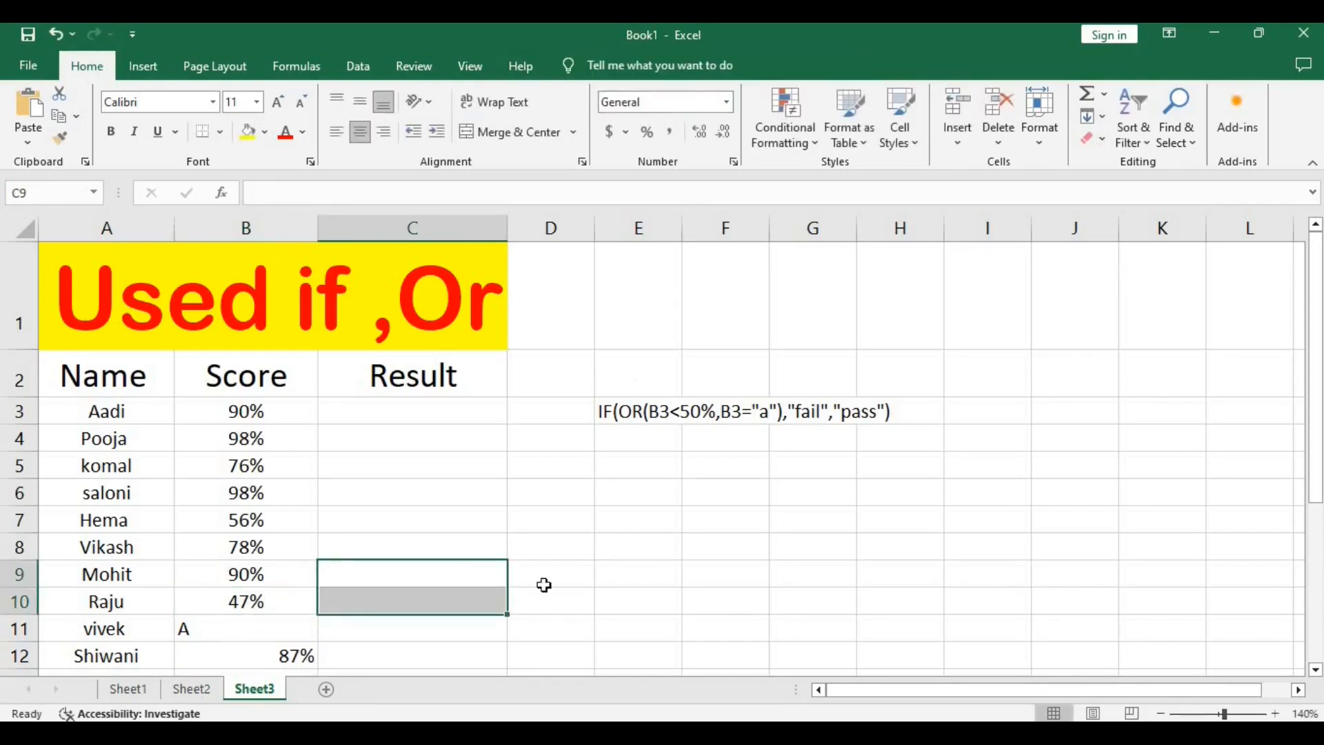
scroll(529, 538, down, 2)
scroll(531, 534, up, 2)
scroll(358, 458, down, 1)
scroll(379, 425, up, 1)
Start an IF formula in C3 with a nested OR whose first condition is B3<50%.
click(471, 405)
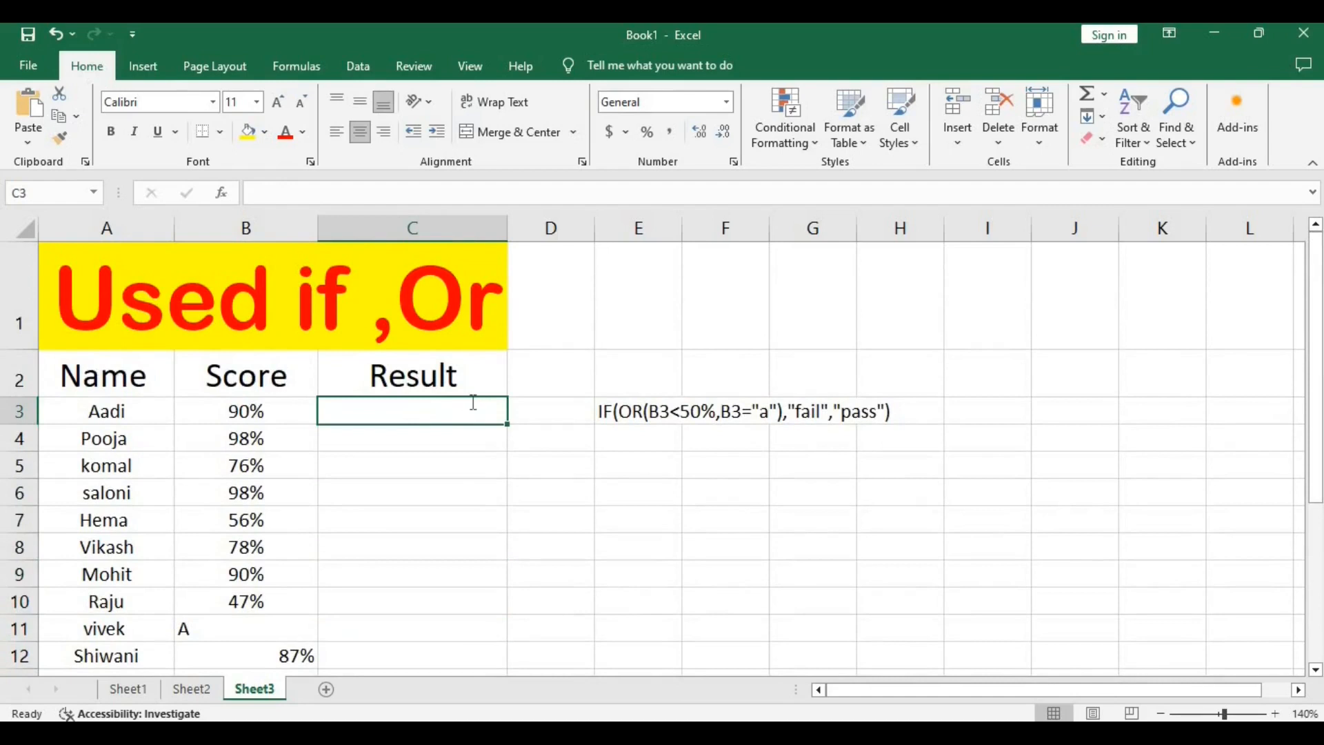
text(=)
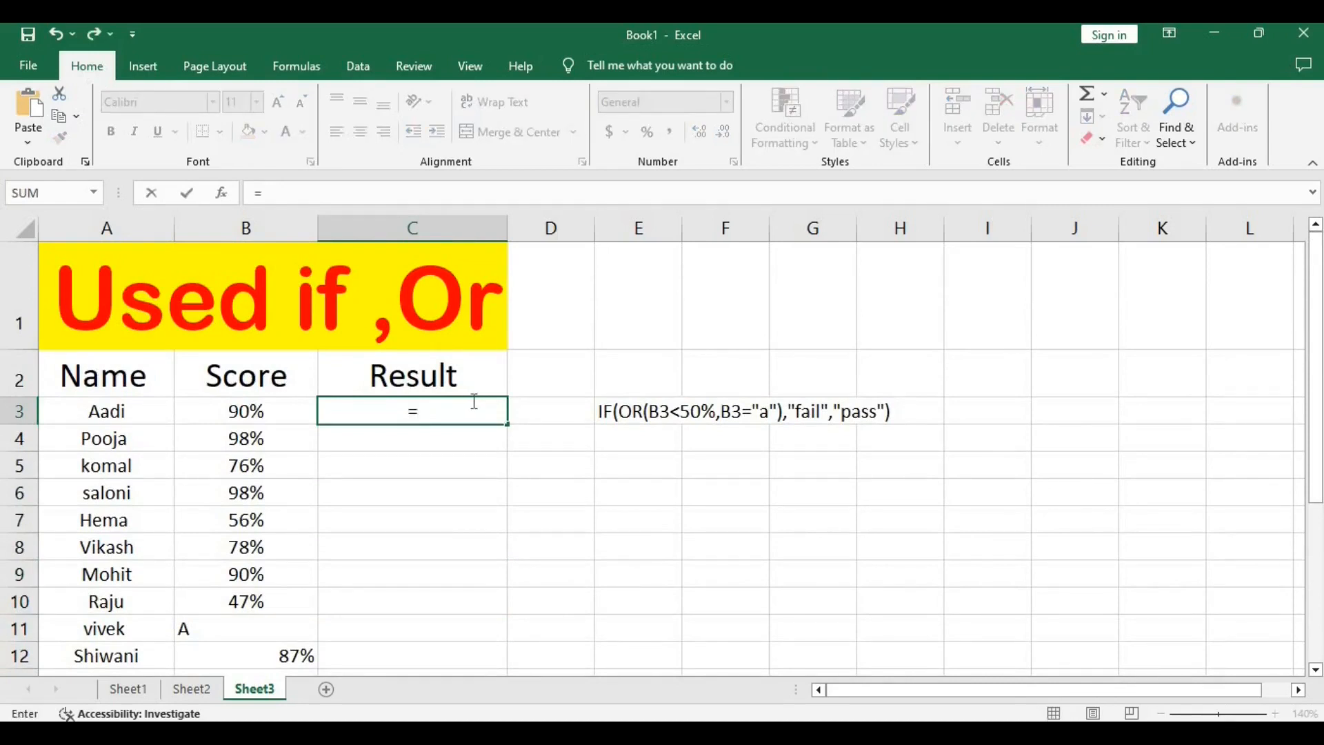
text(if)
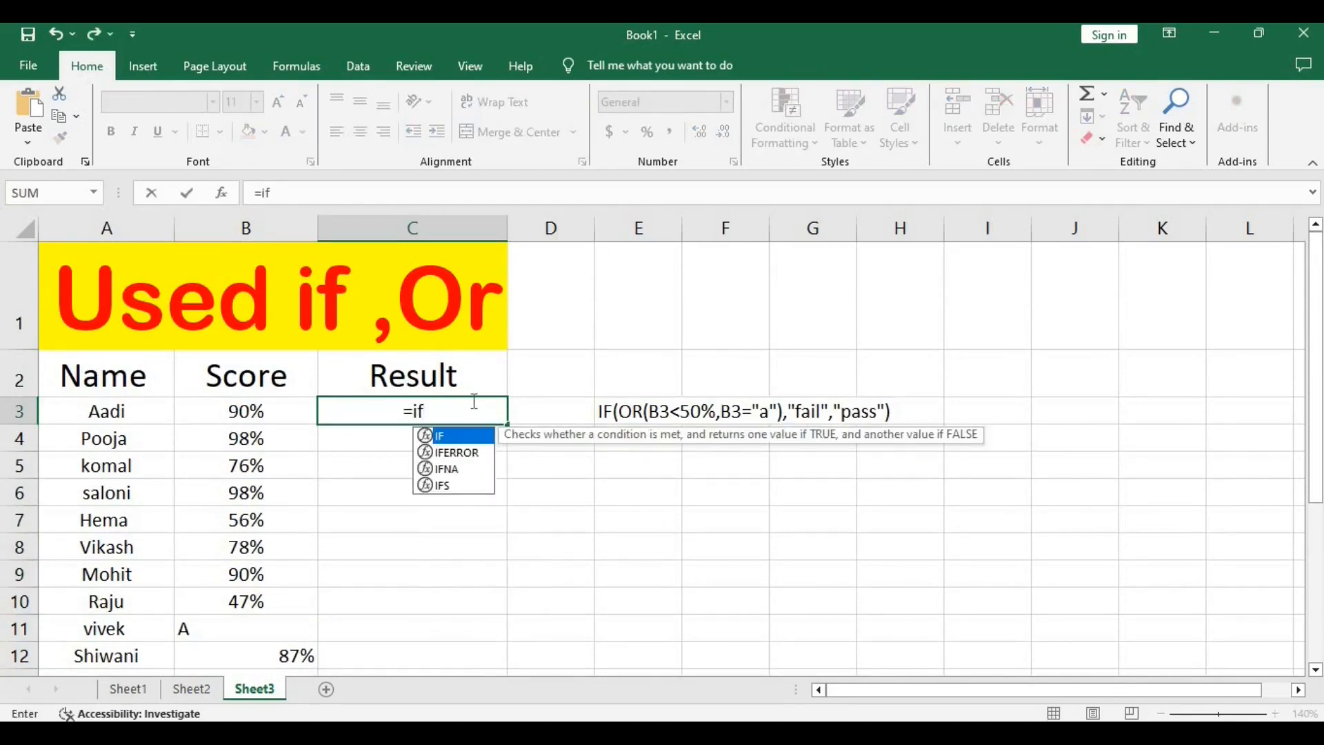
text((o)
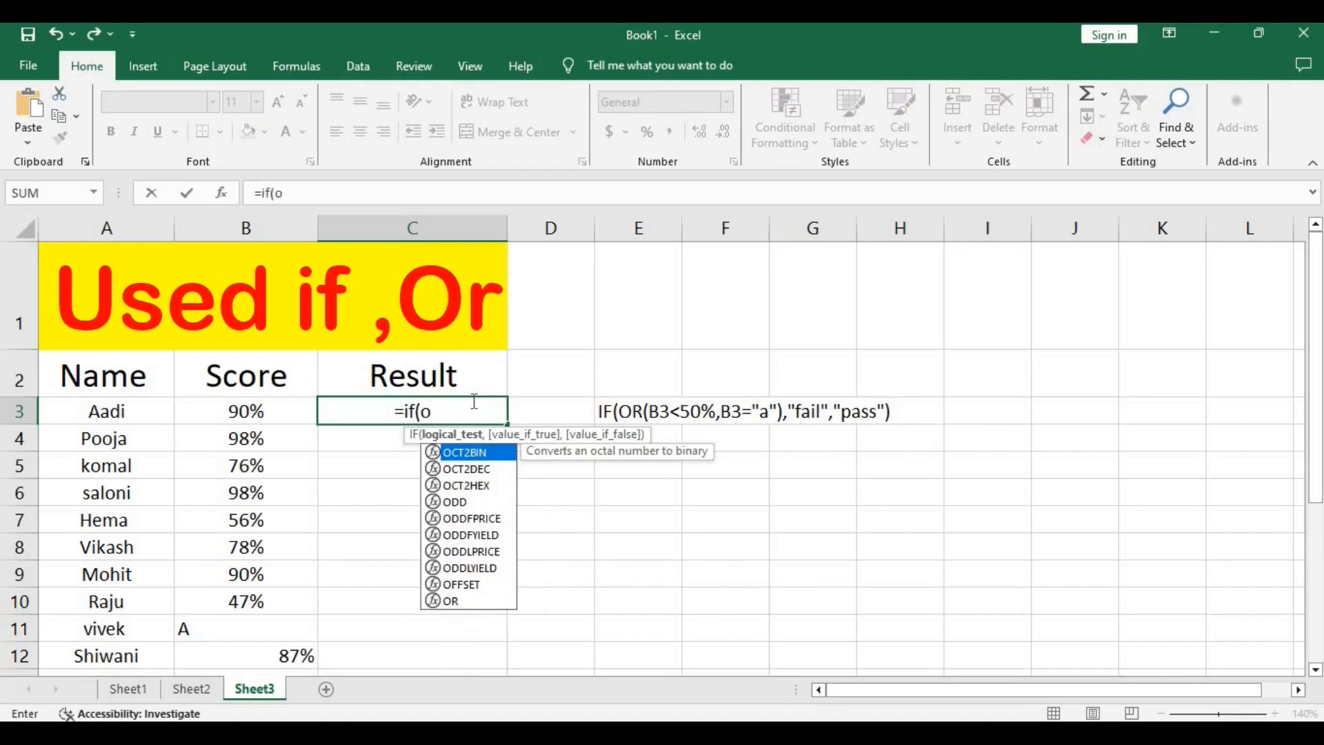
text(r)
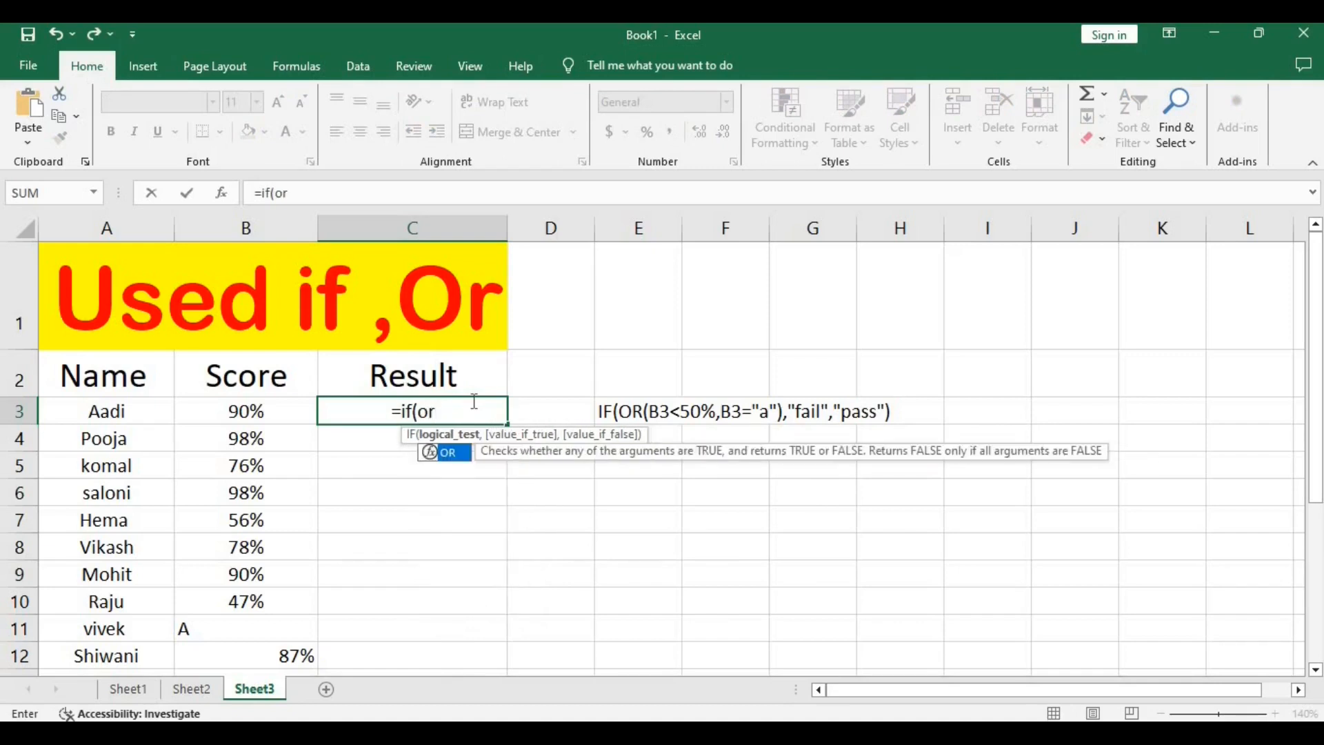
text(()
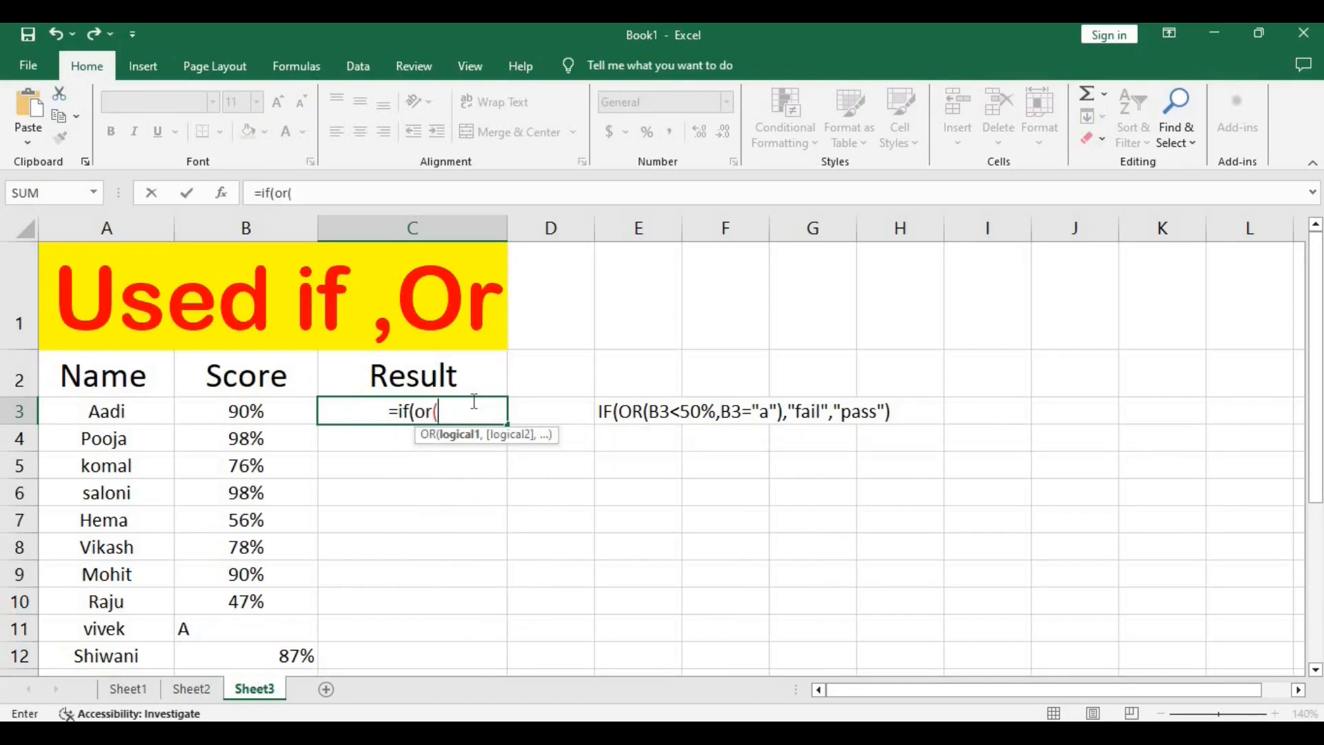
click(247, 414)
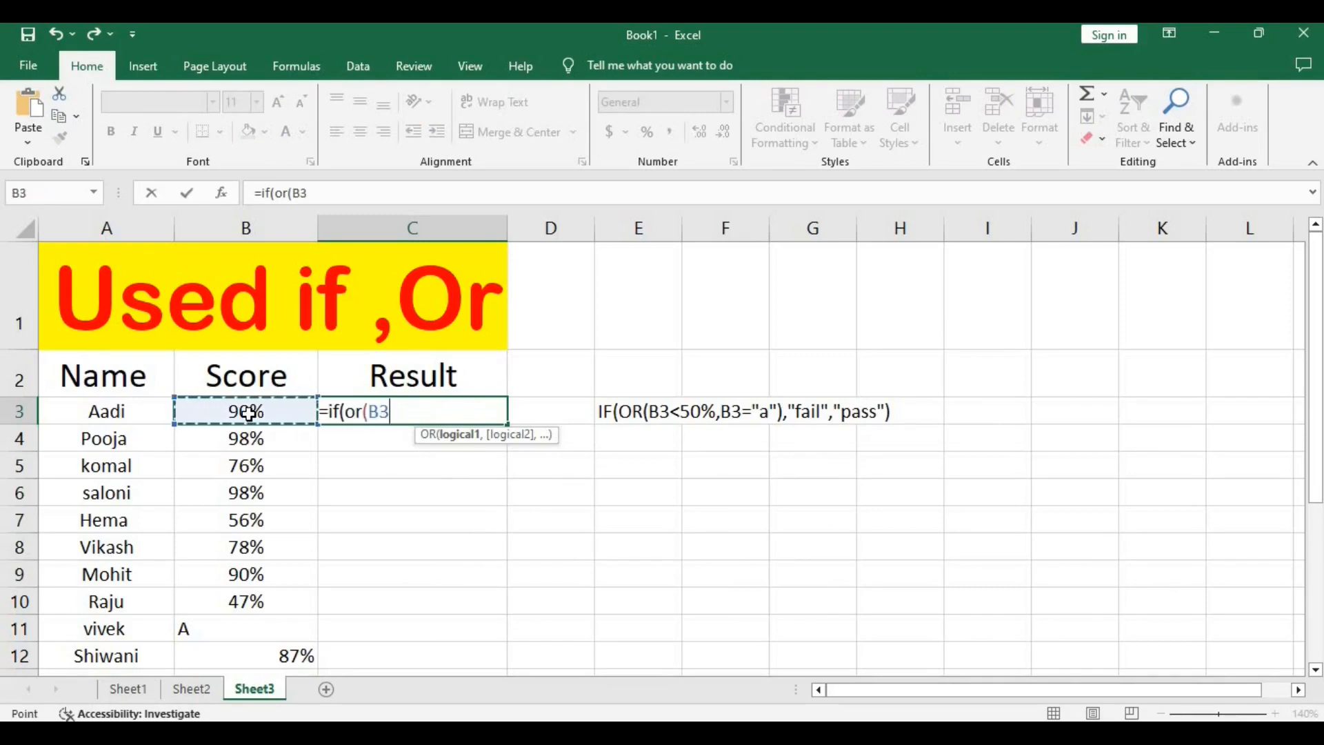
text(<)
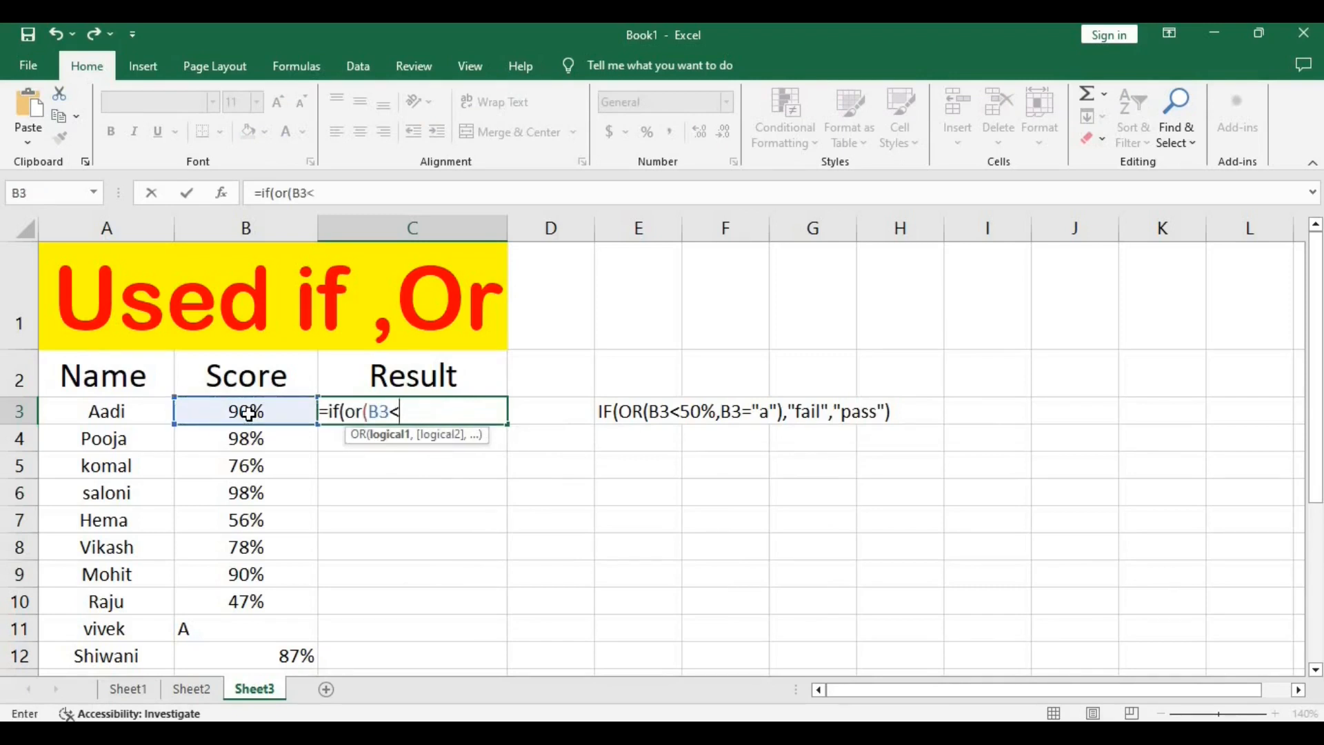
text(50%)
text(,)
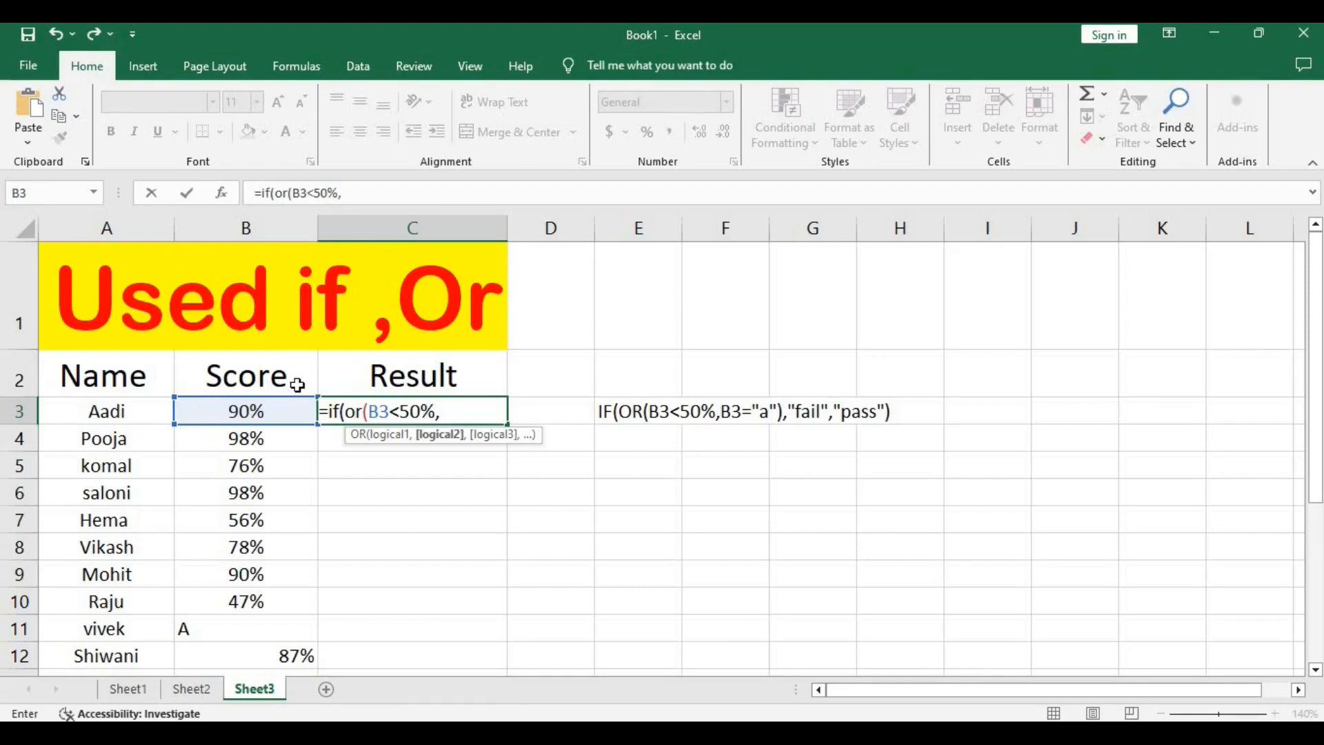
Add B3="a" as the second OR condition in the C3 formula and close the OR function.
click(225, 411)
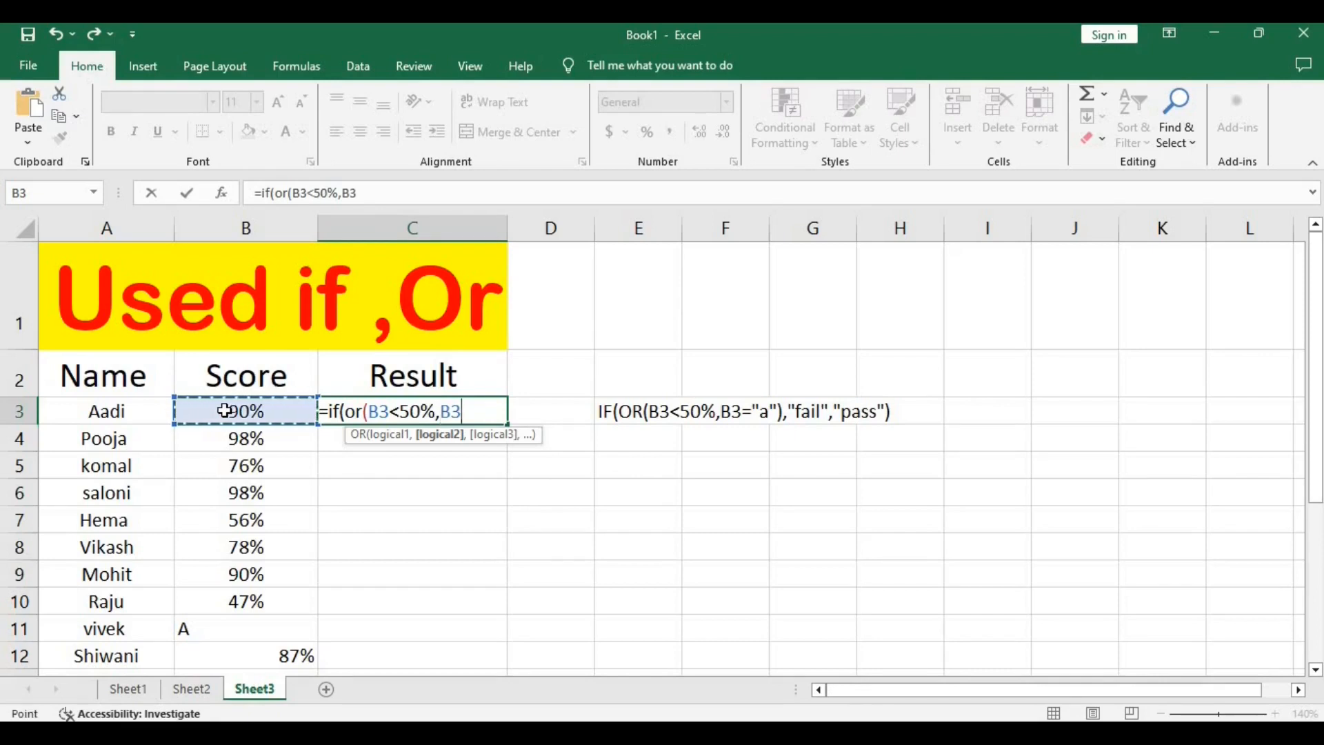
text(="a")
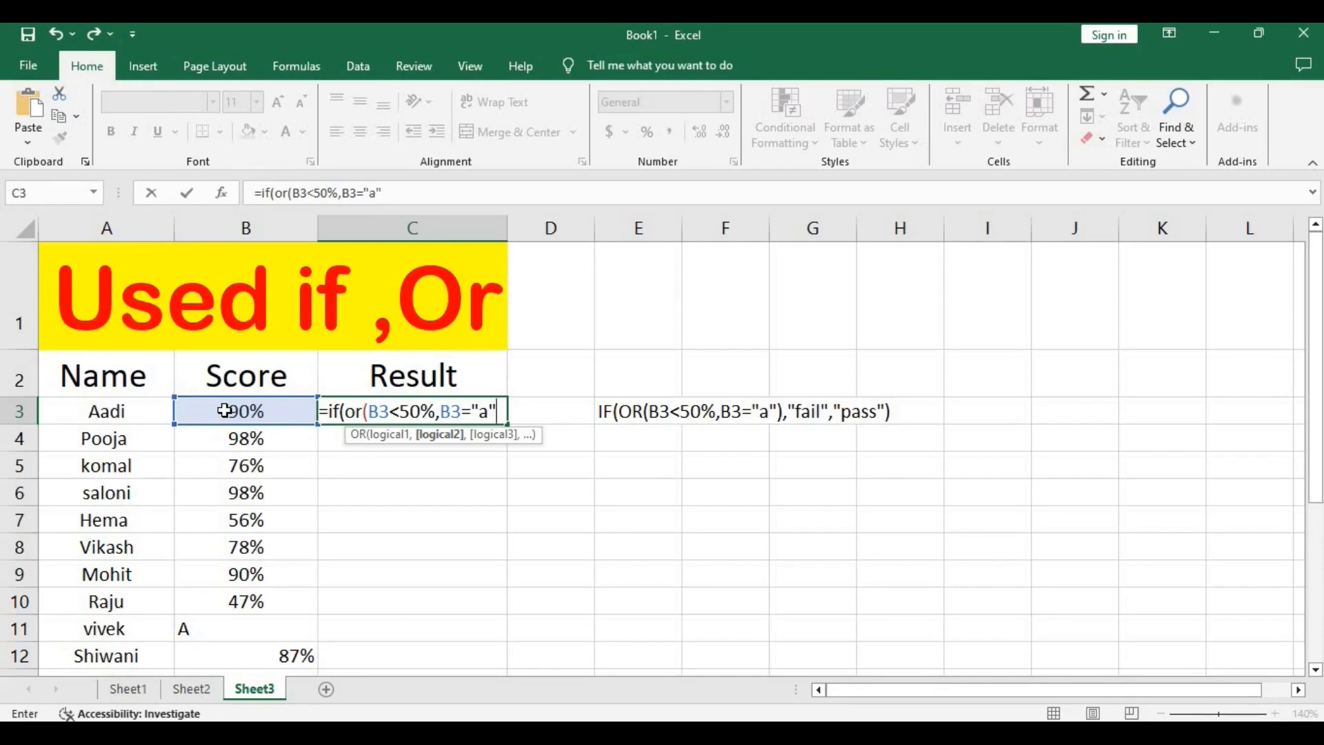
text())
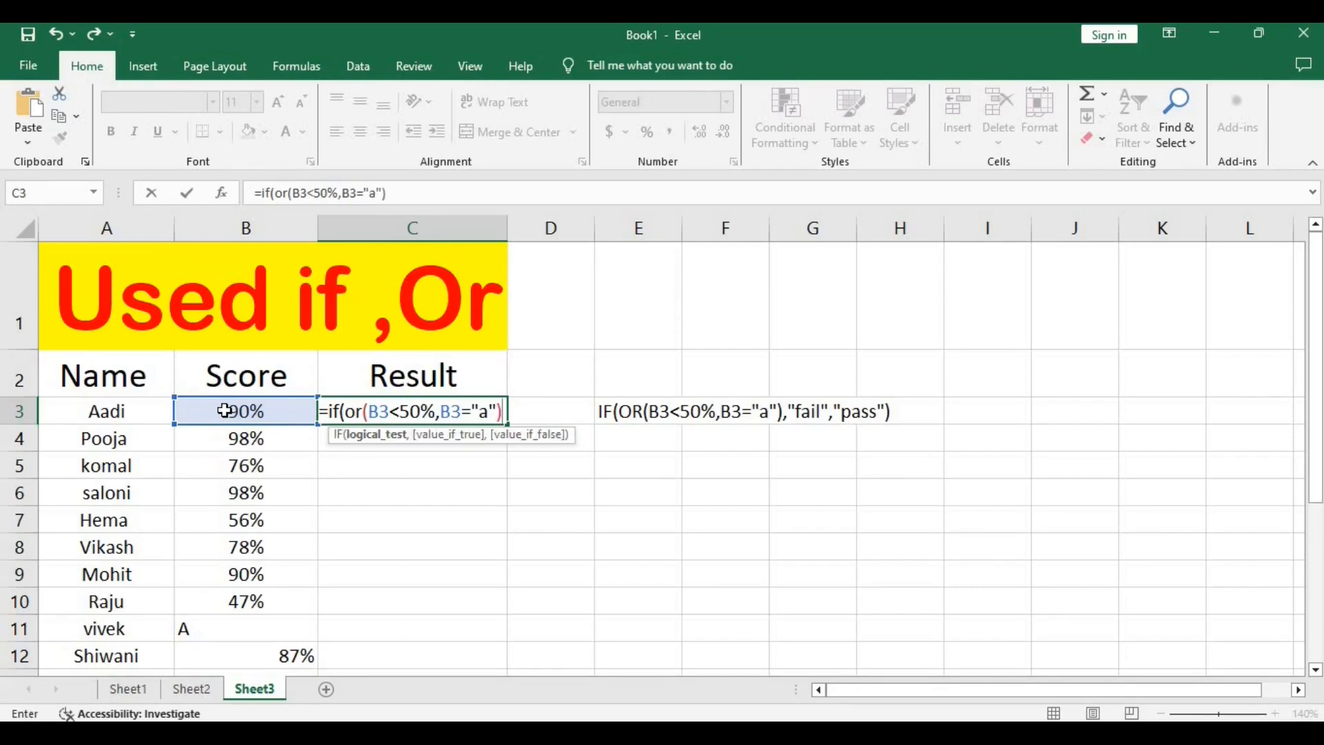
text(,)
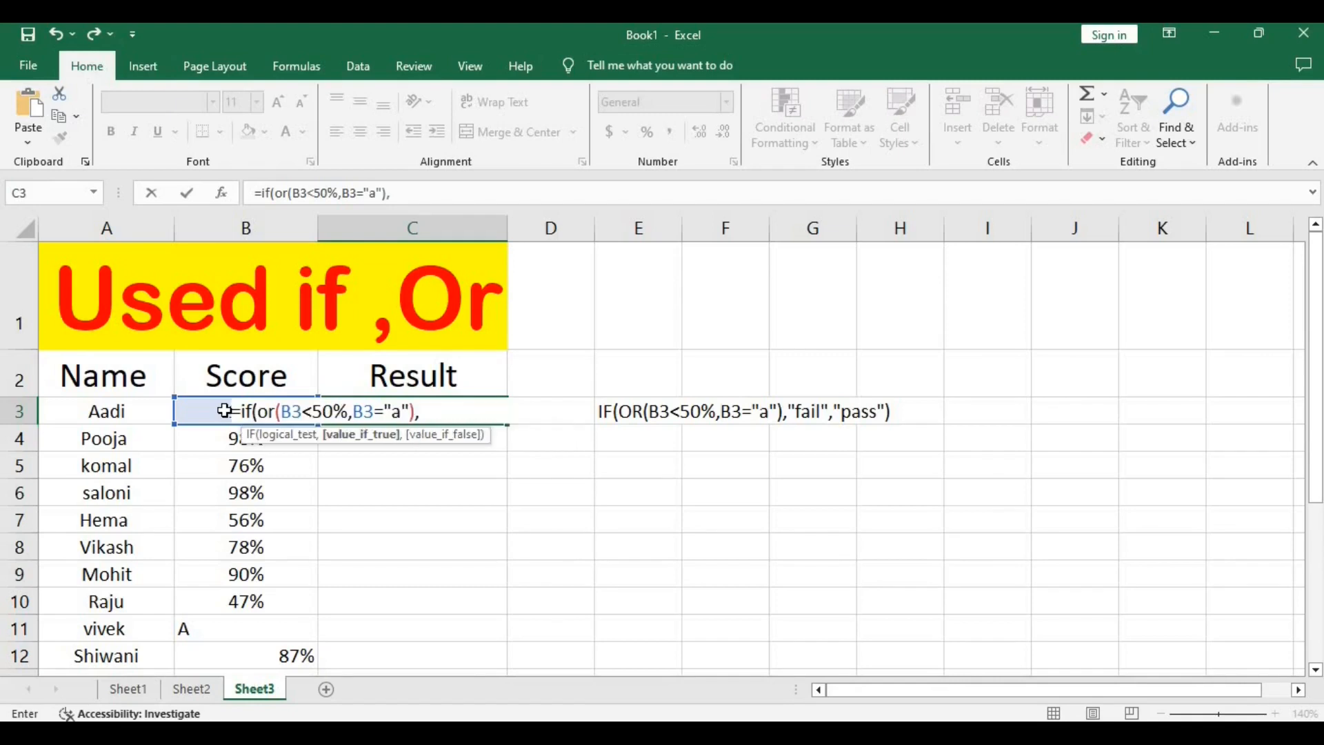
text("fail",")
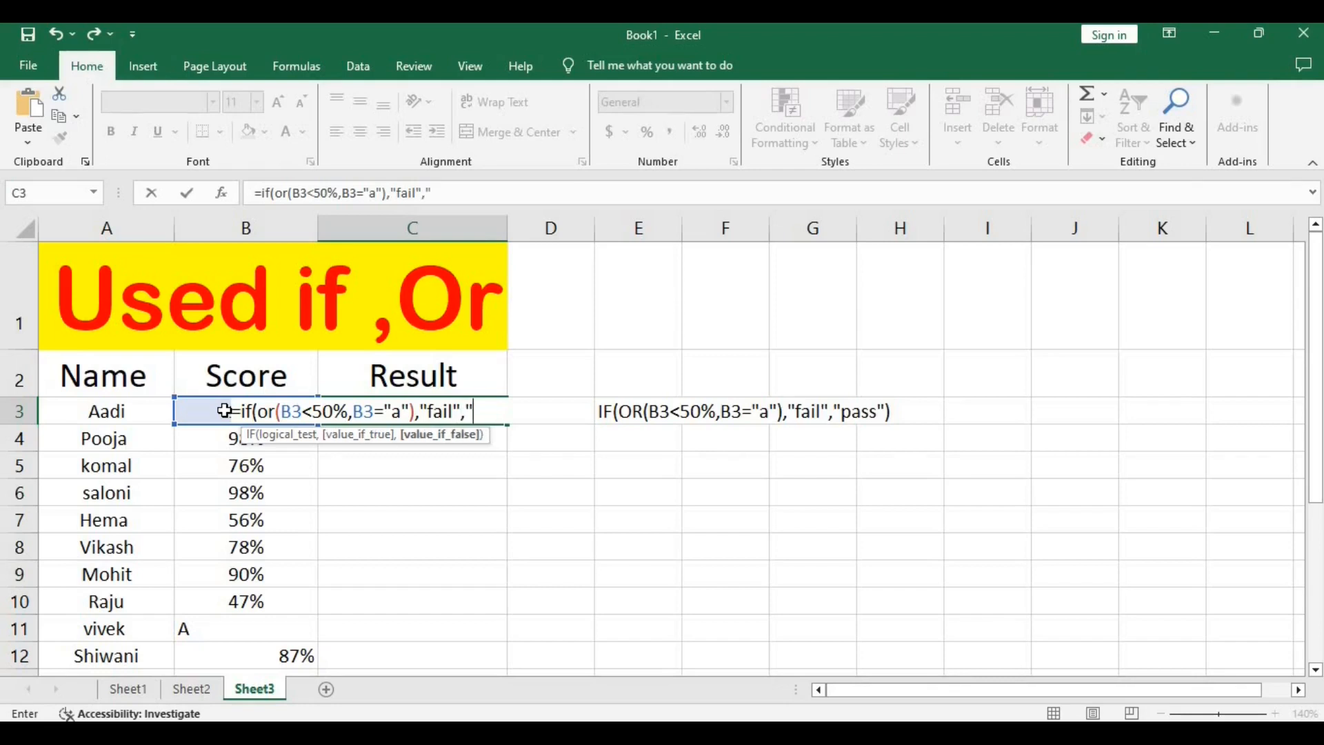
text(psaa"))
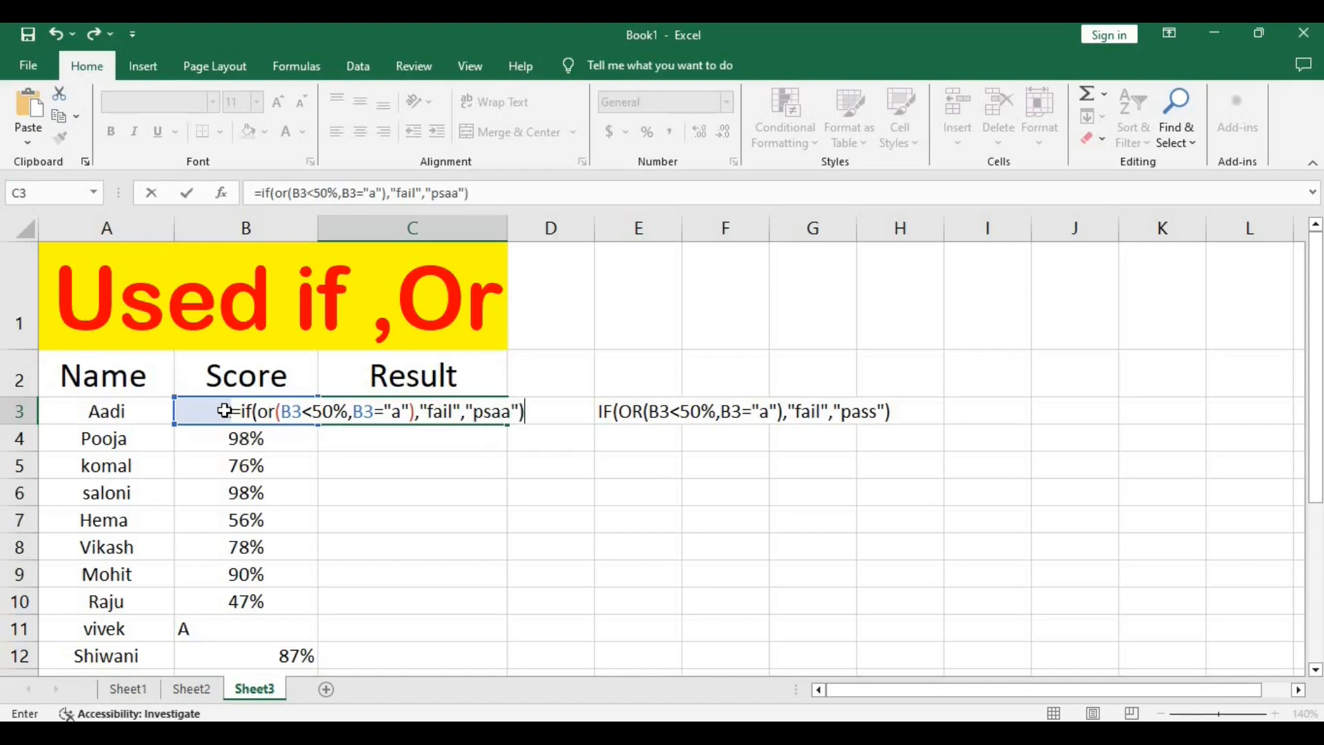
Complete the C3 formula with "fail" as the value if true and "psaa" as the value if false.
key(Return)
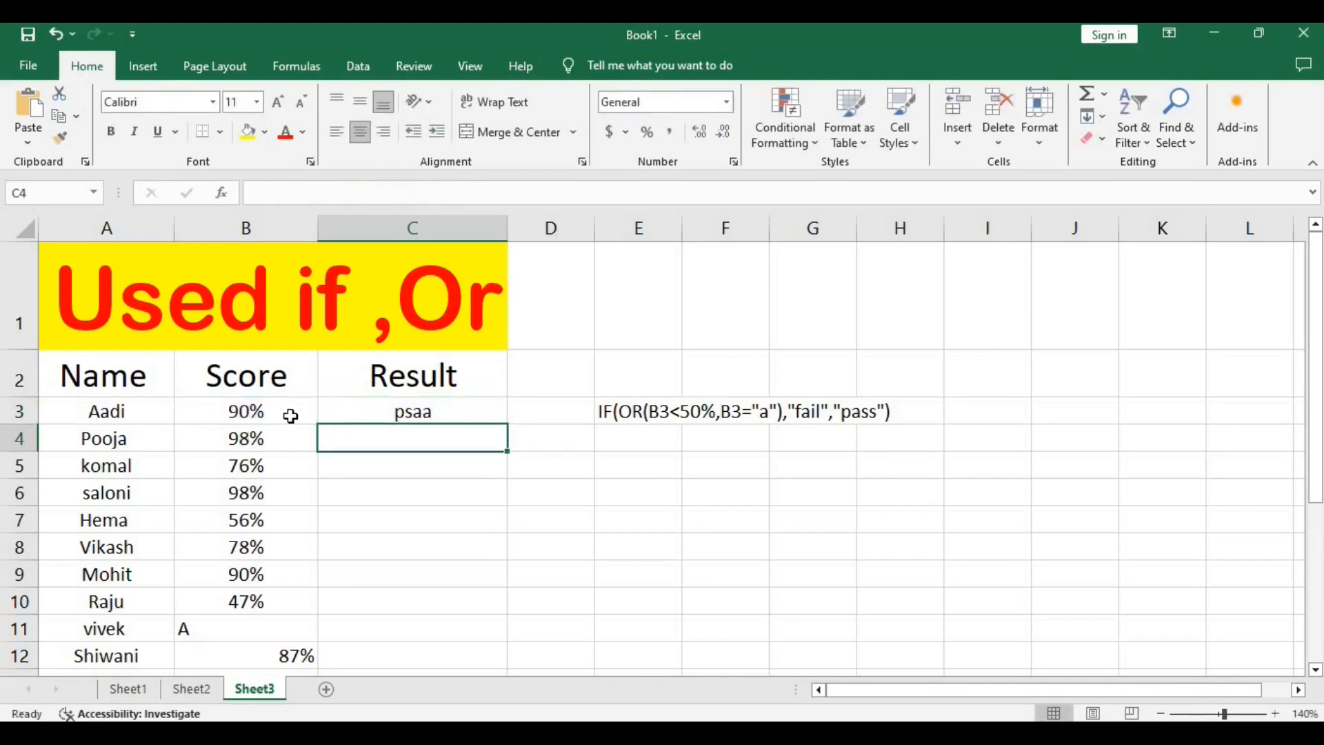
Fill the C3 formula down through C12 and check the results against the scores in B11 and B10.
click(431, 412)
drag(511, 426, 526, 669)
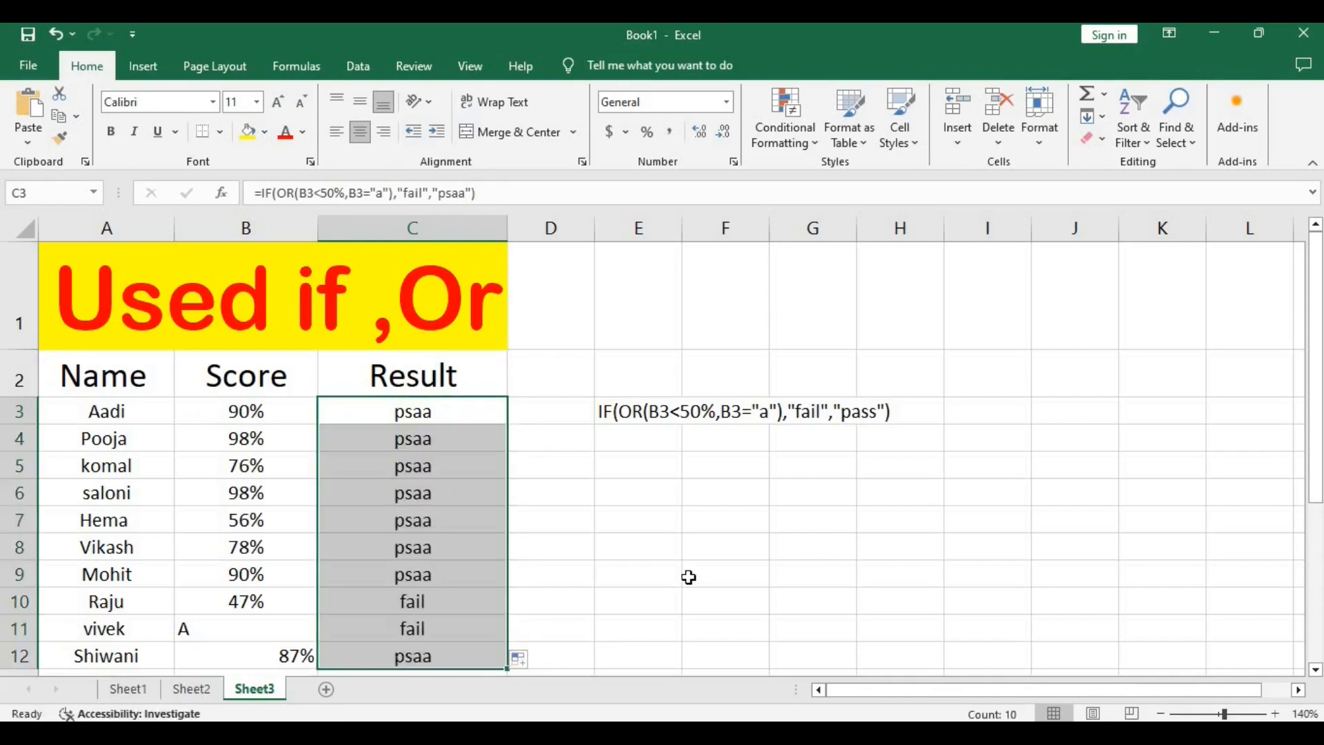
scroll(413, 590, down, 1)
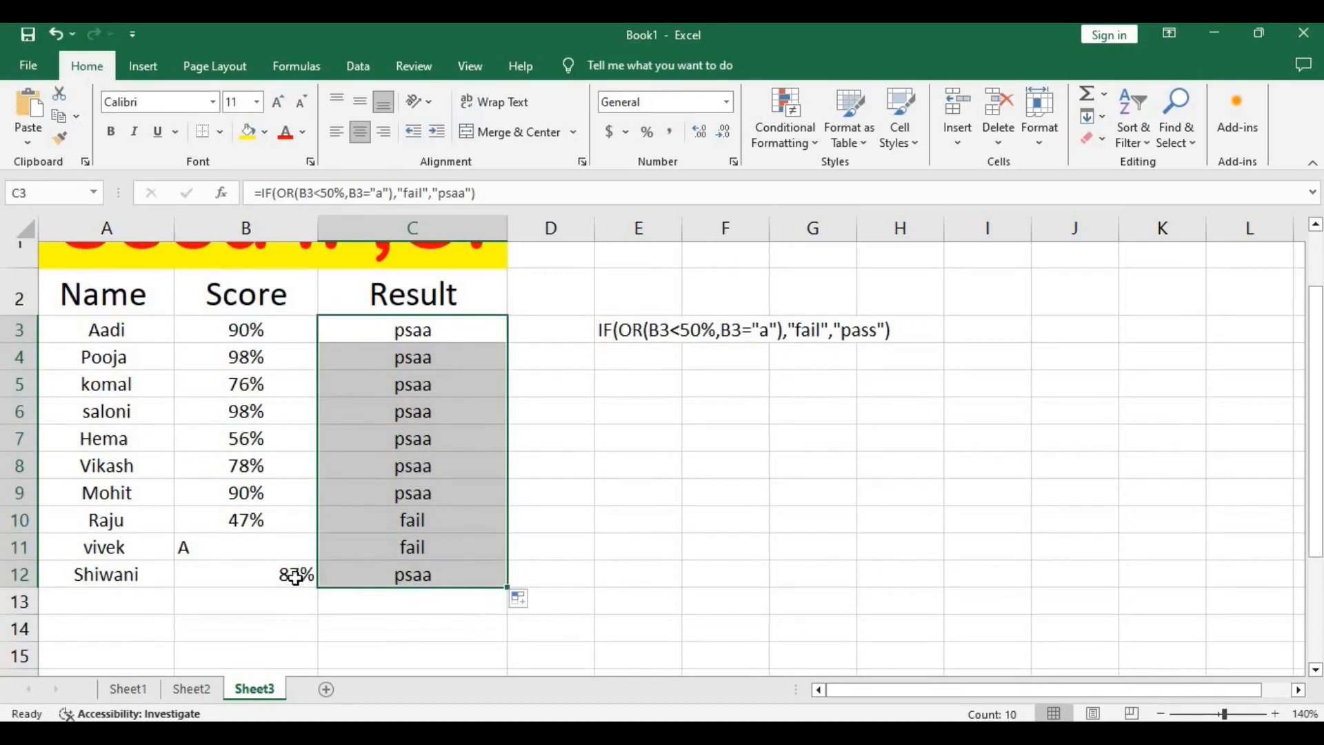
click(213, 546)
click(314, 520)
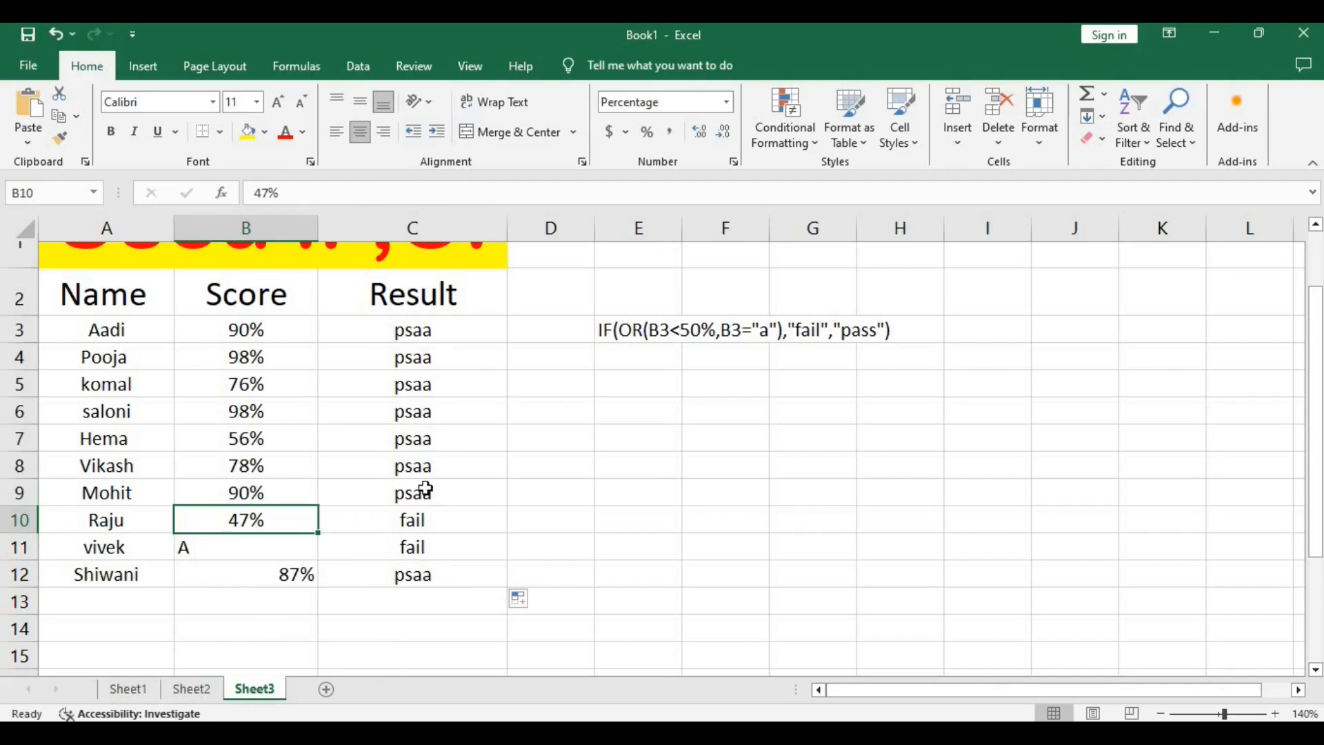
scroll(429, 529, up, 1)
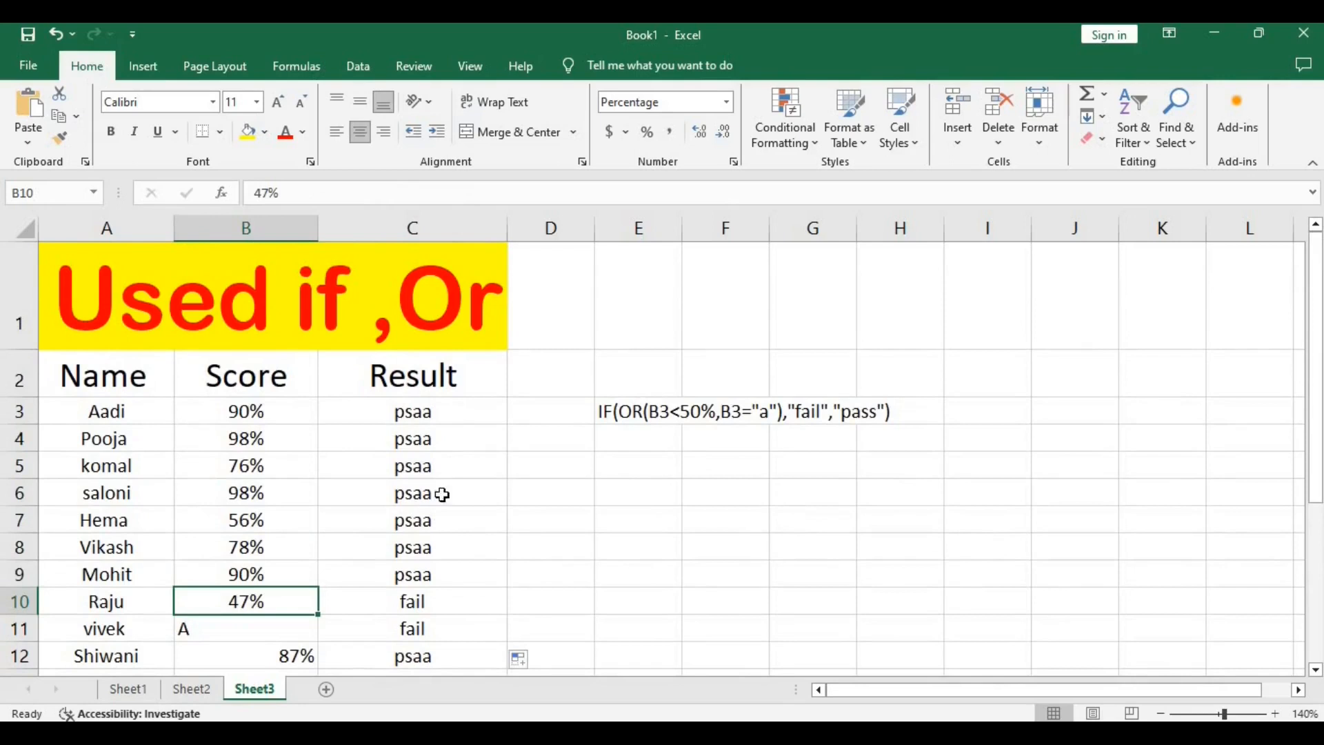
Set the score in B6 to 33% to test the result formula.
click(250, 492)
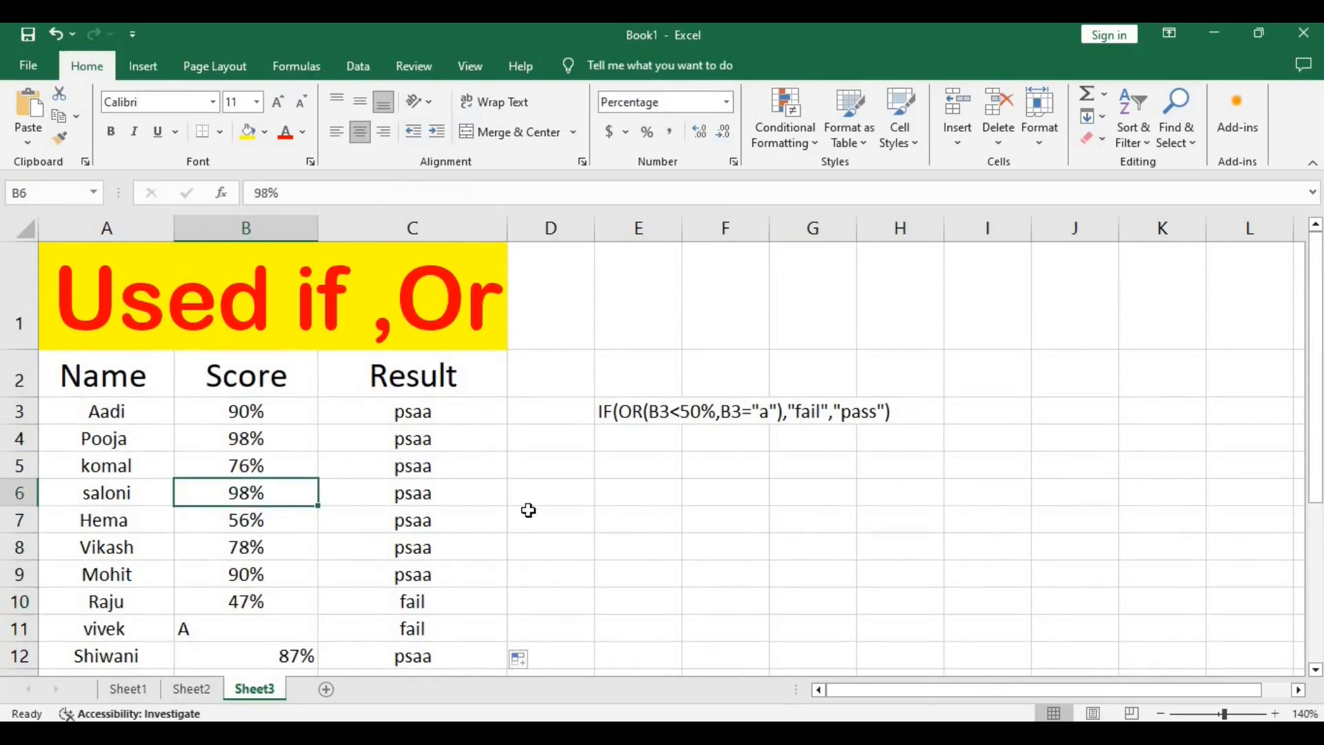
text(33)
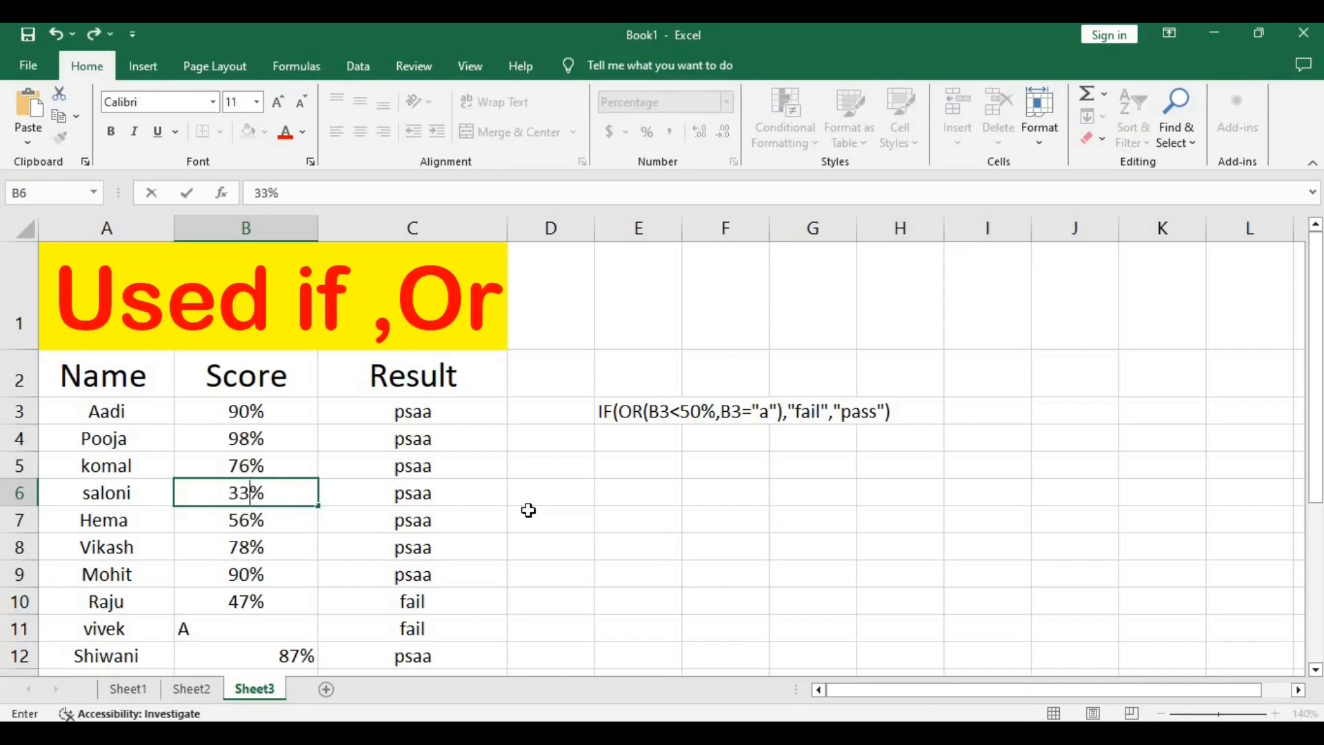
key(Return)
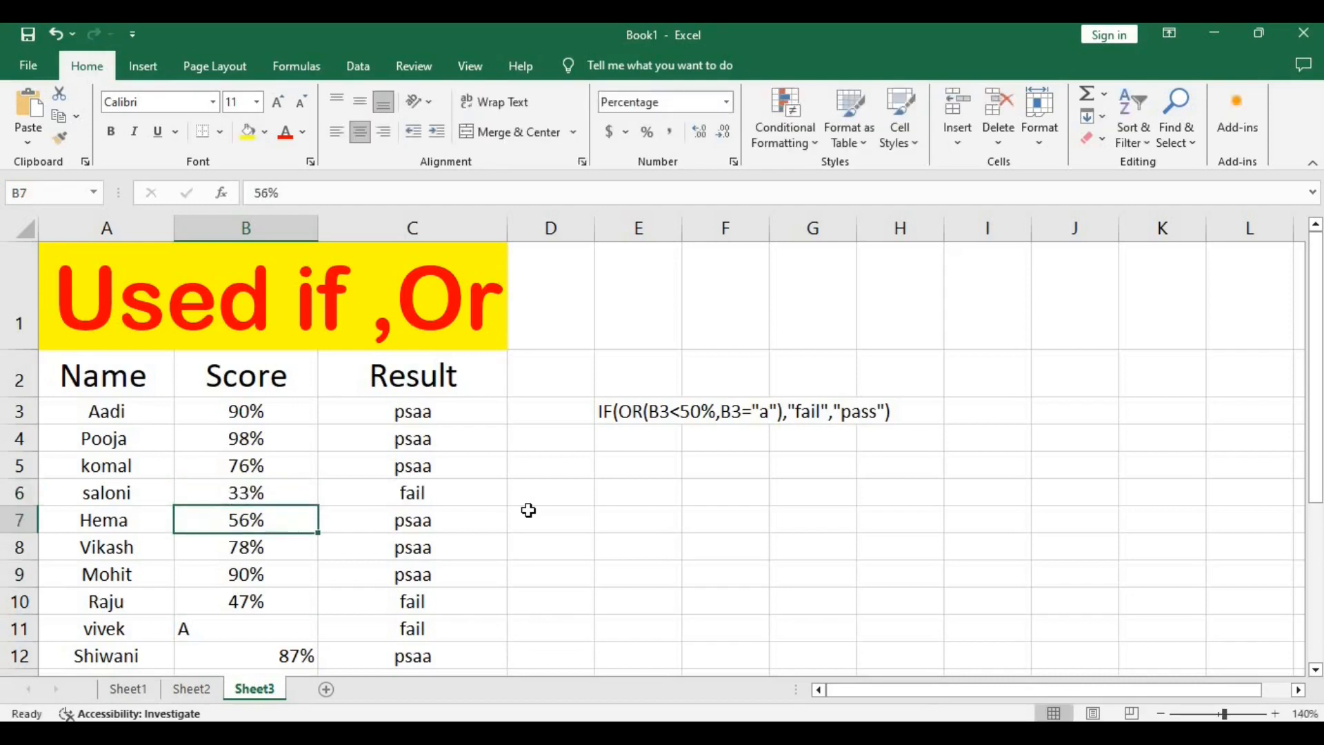
Start a replacement formula in C7 with an OR function nested in IF, using B7<50% as the first condition.
click(428, 522)
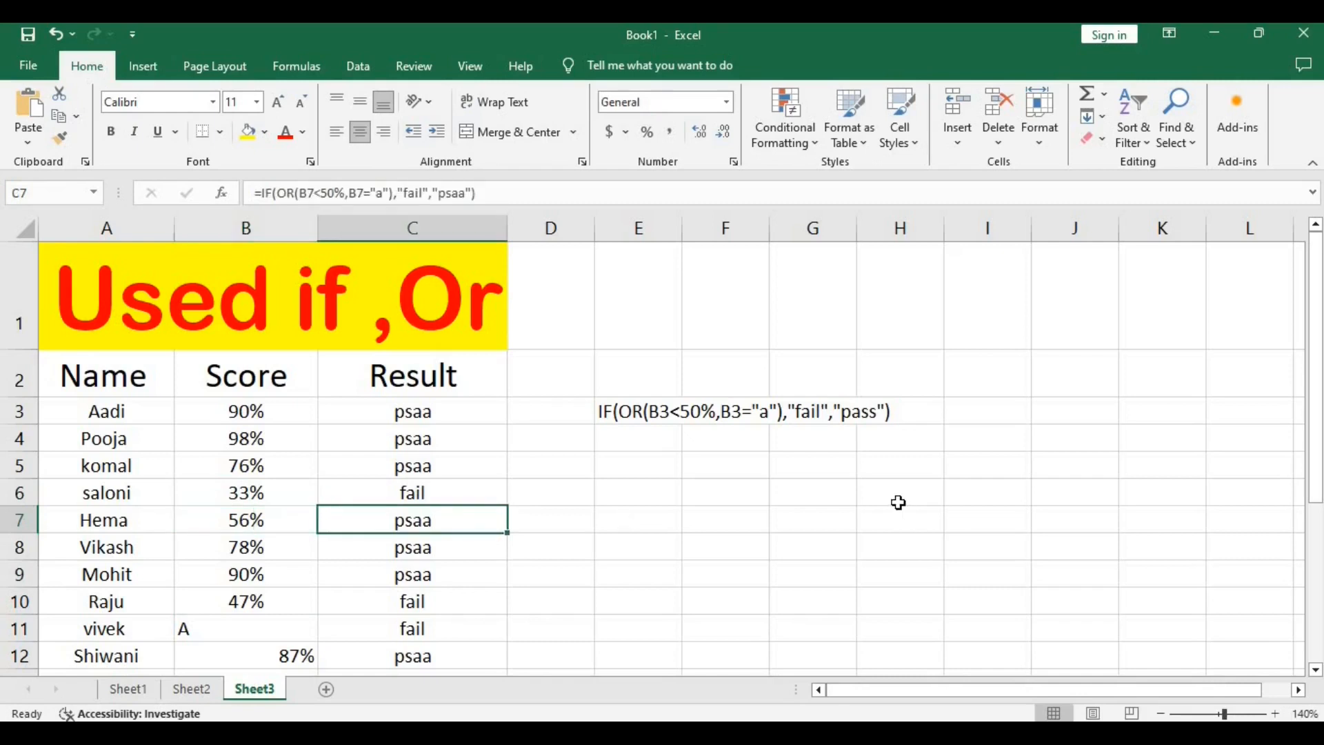
text(=)
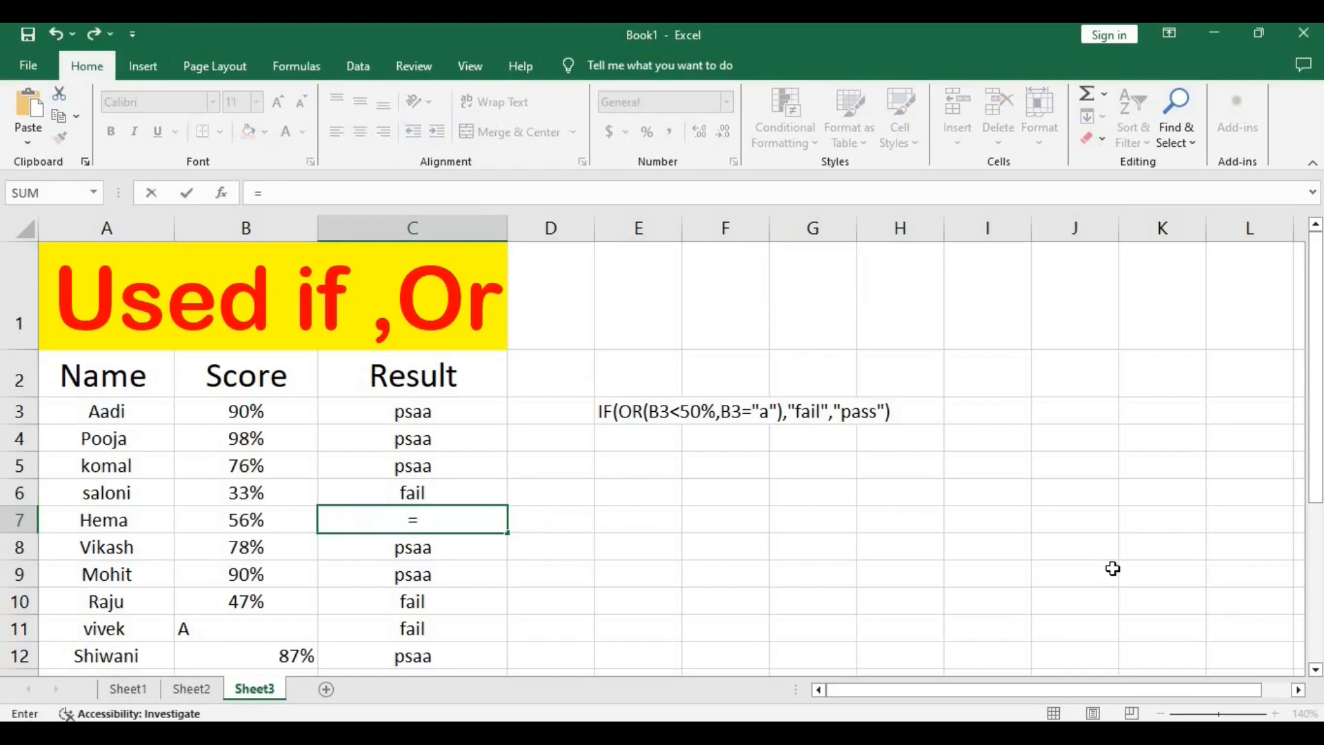
text(if)
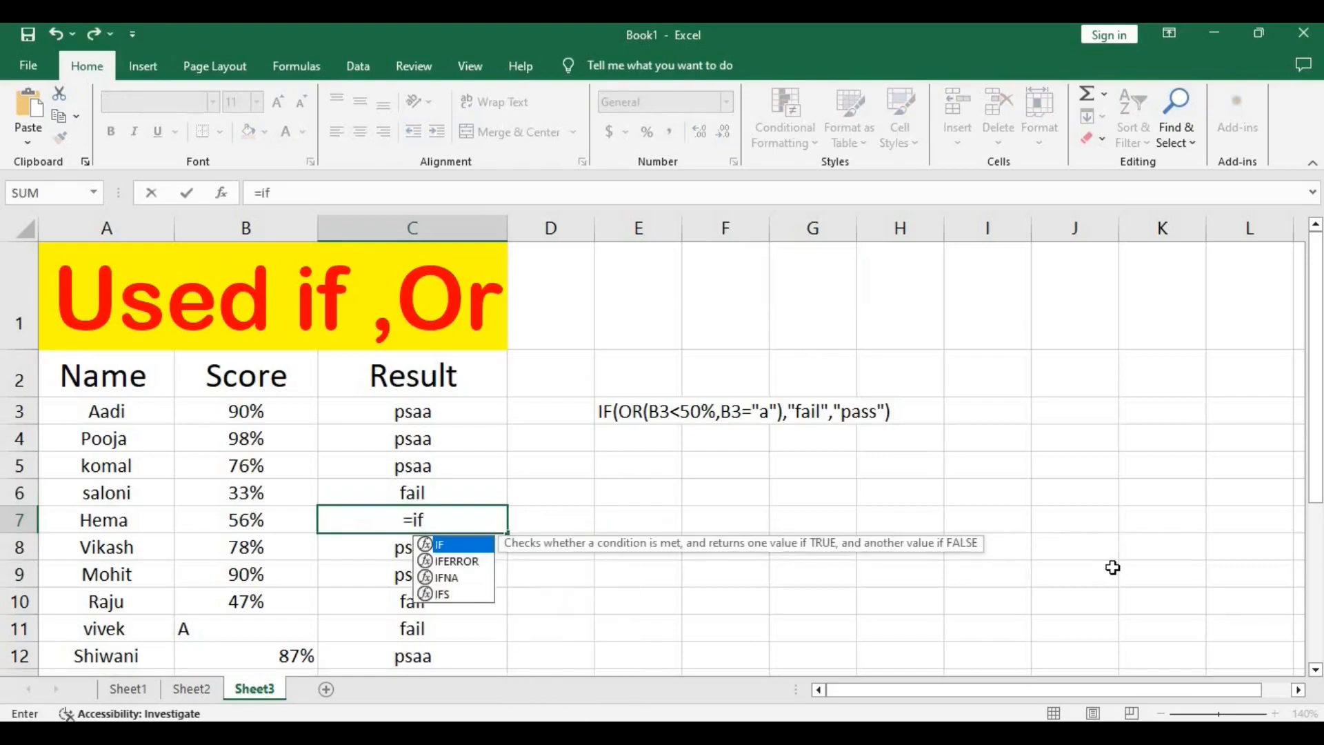
text((or)
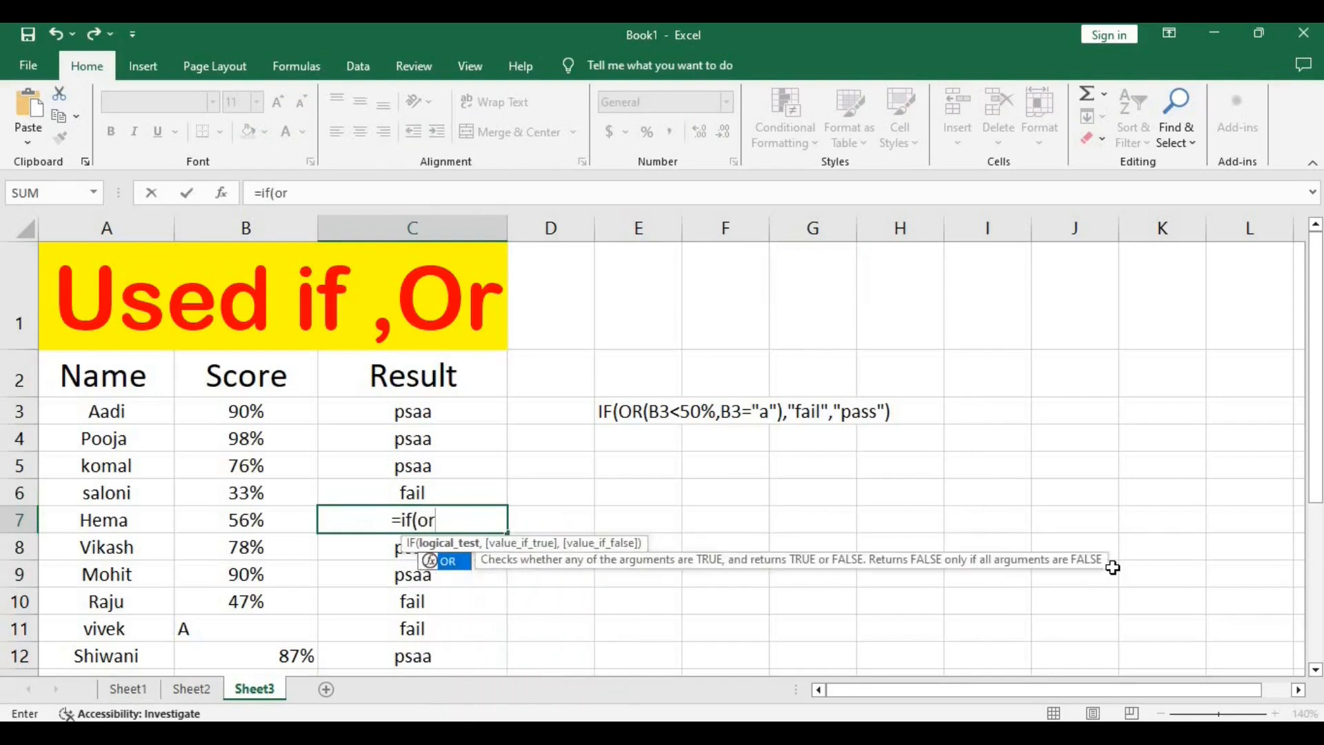
text(()
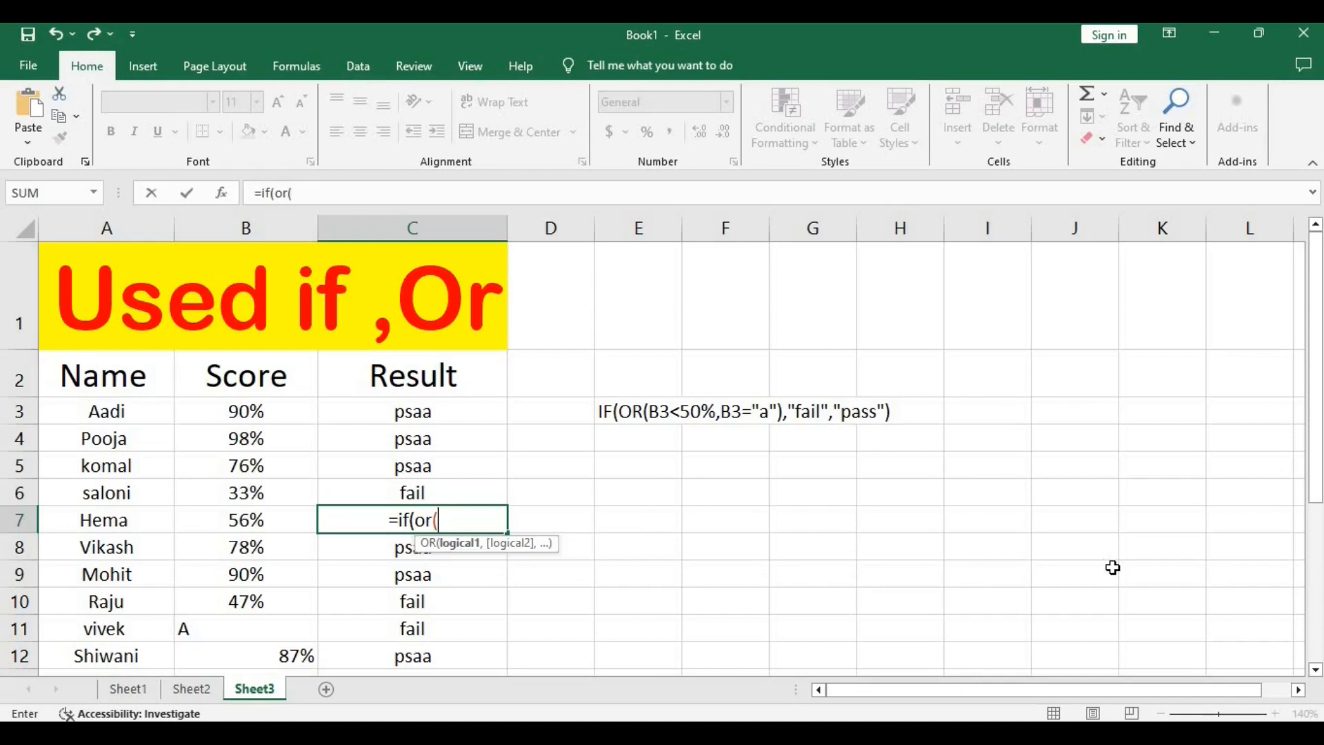
click(263, 520)
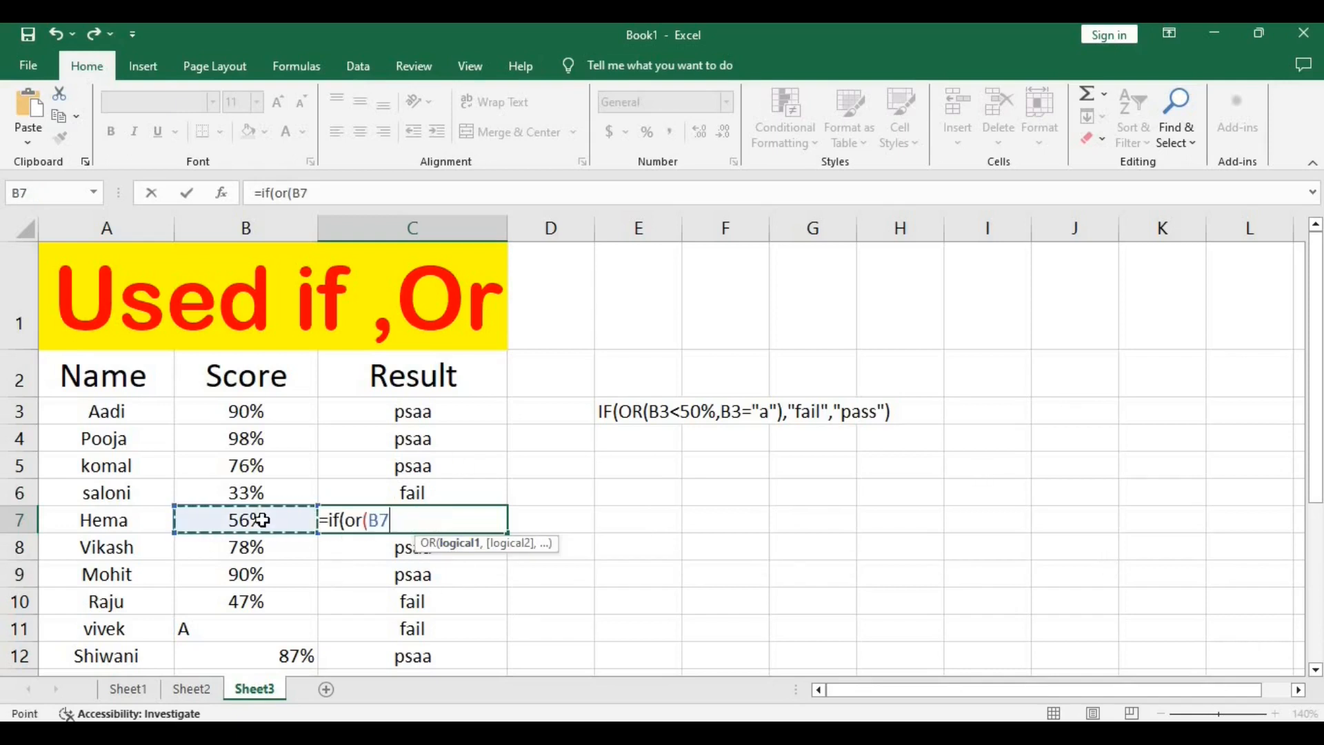
text(<)
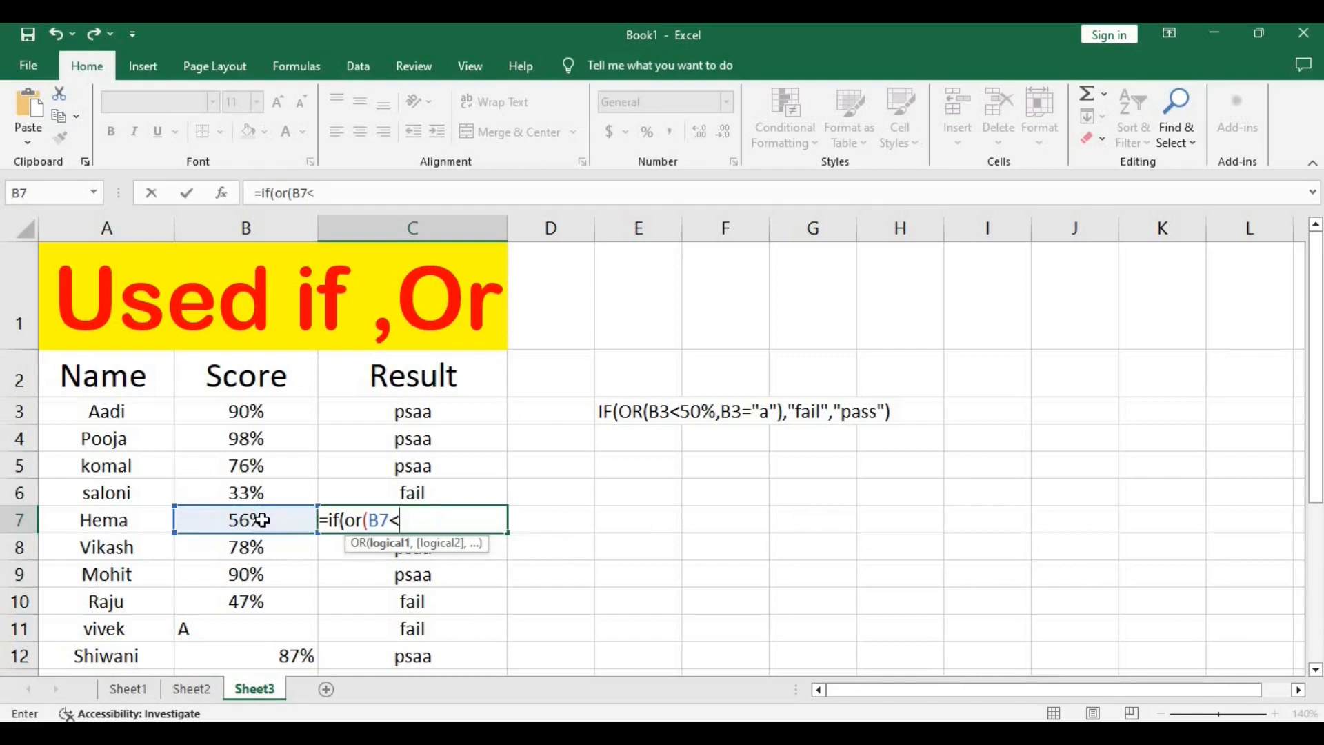
text(50%,)
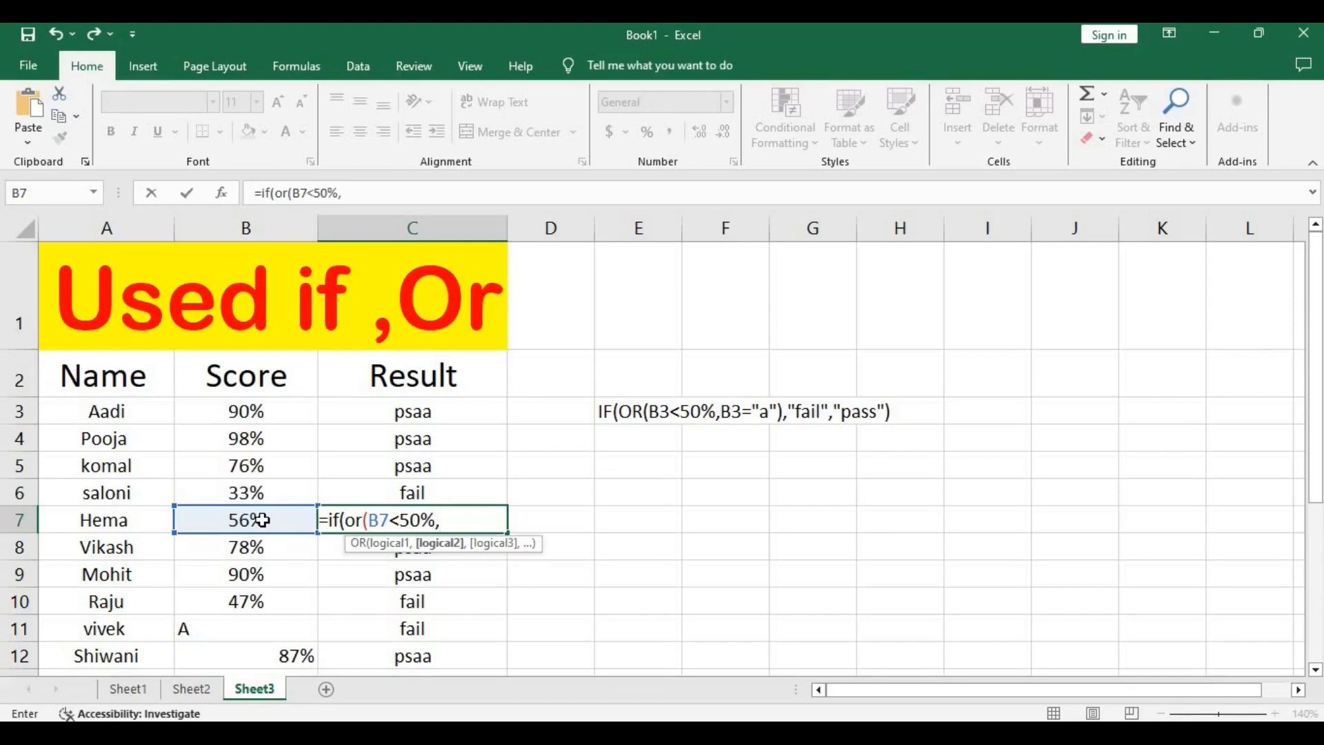
Add B7="a" as the second OR condition in the C7 formula and close the OR function.
click(215, 521)
text(=)
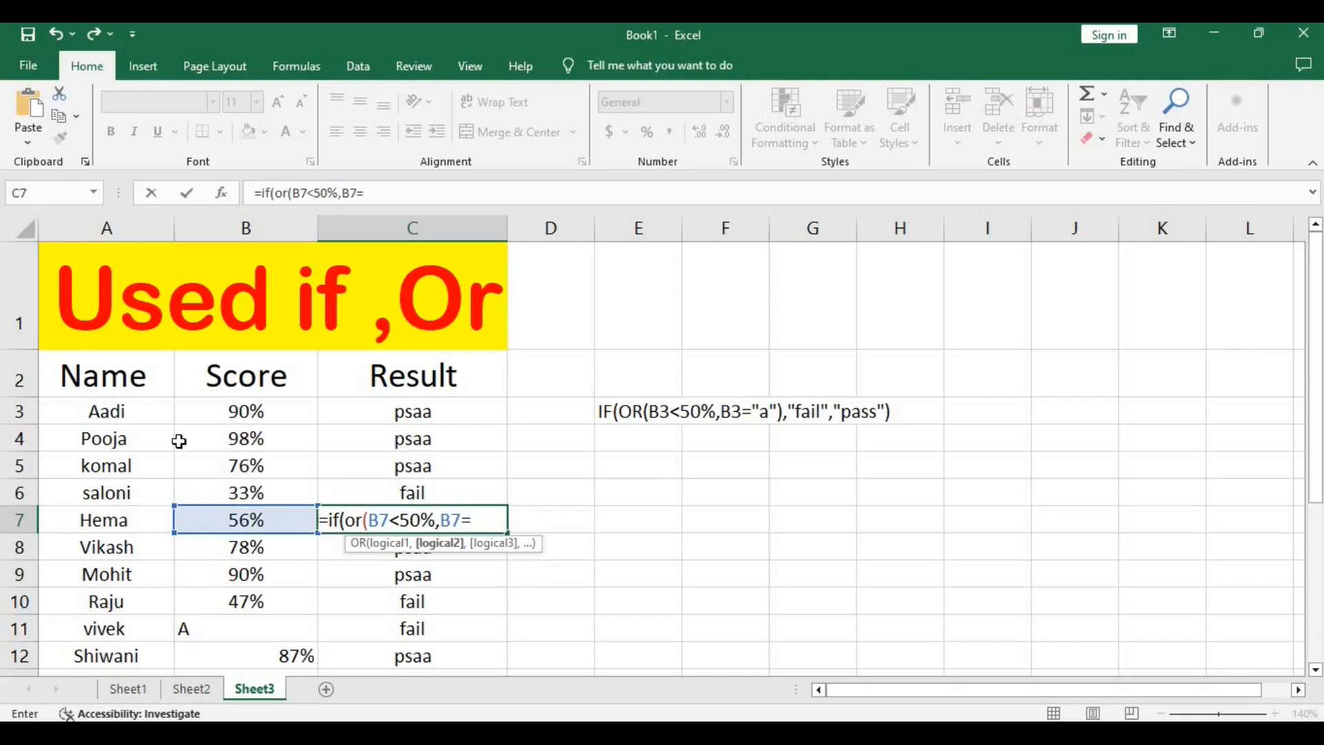
text("a"))
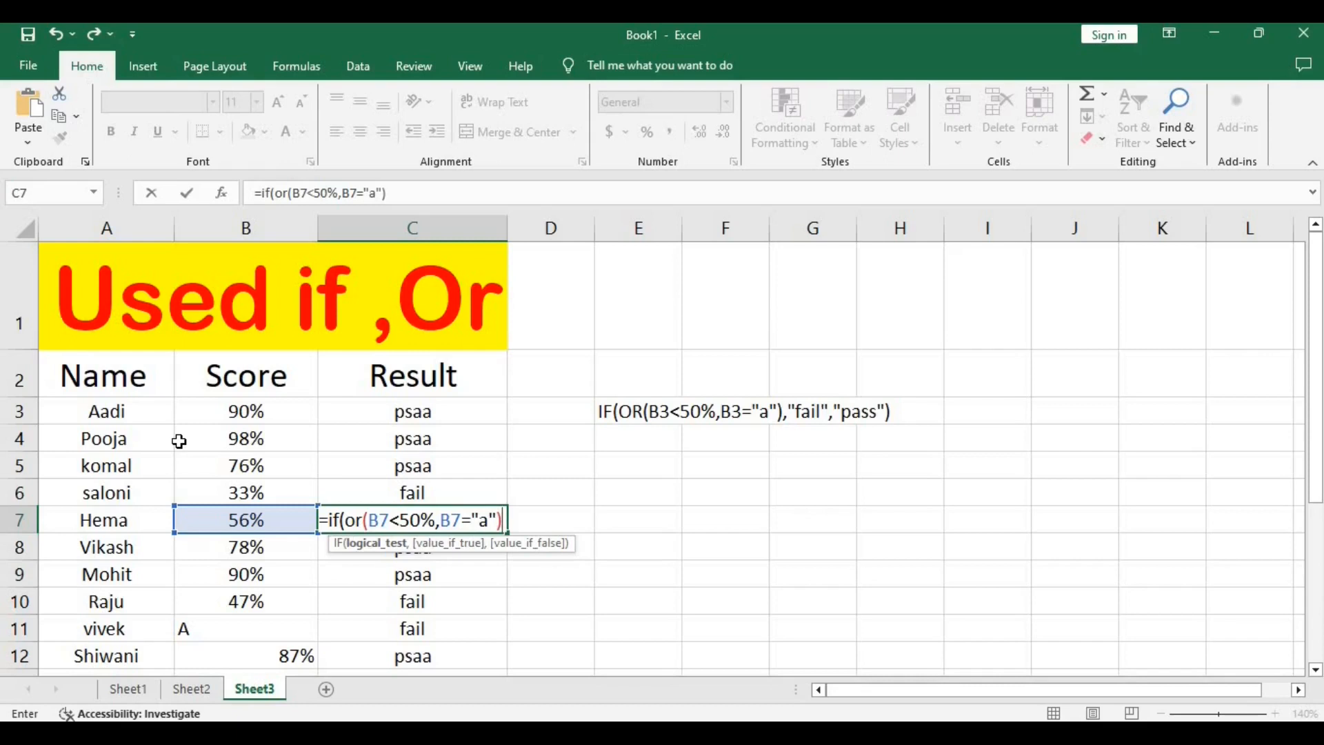
text(,)
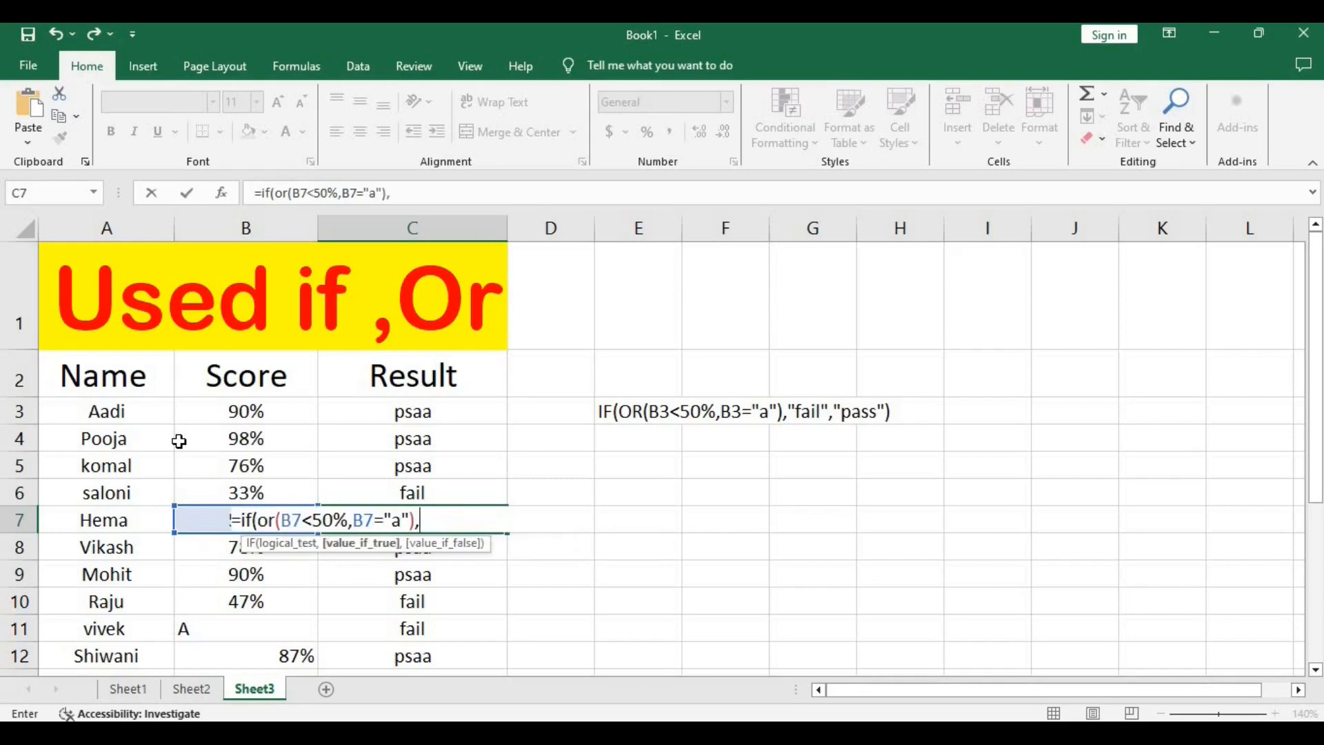
text("faill)
Complete the C7 formula with "fail" as the value if true and "pass" as the value if false.
key(BackSpace)
text(",)
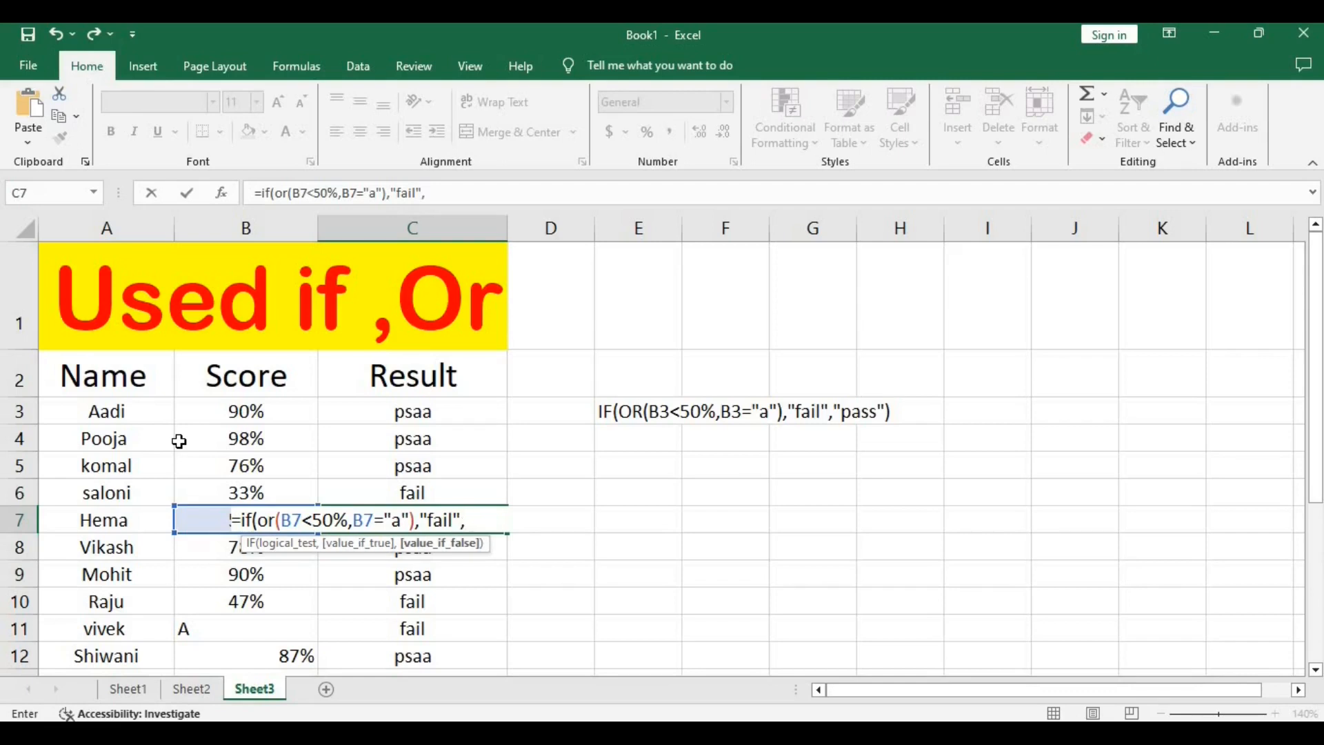
text("pass"))
key(Return)
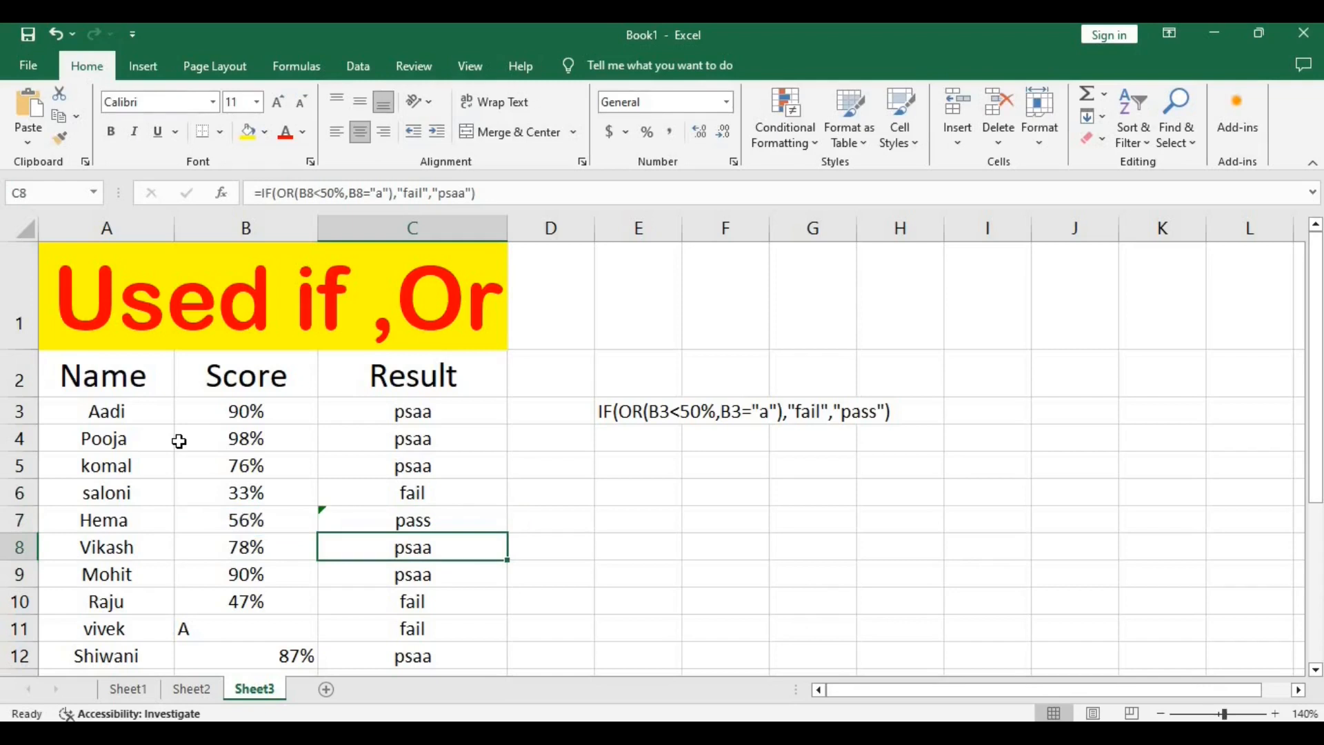
click(384, 508)
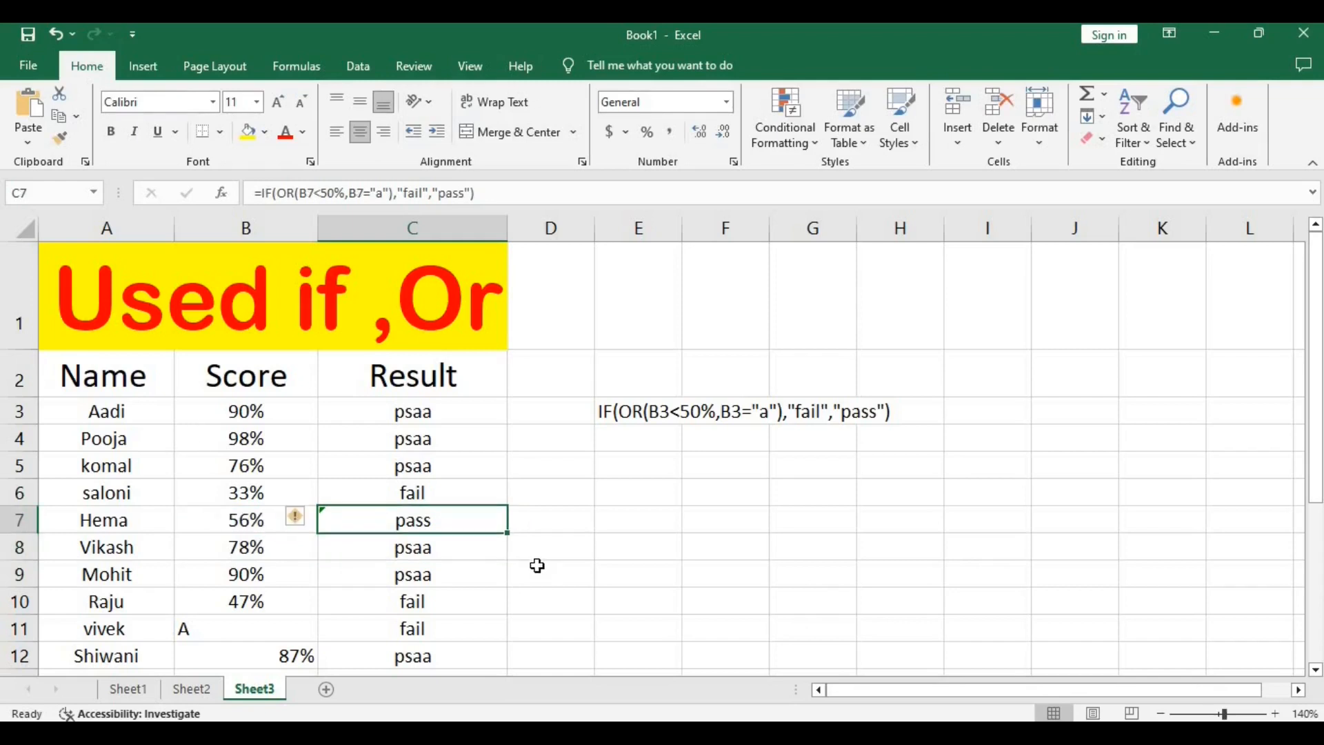